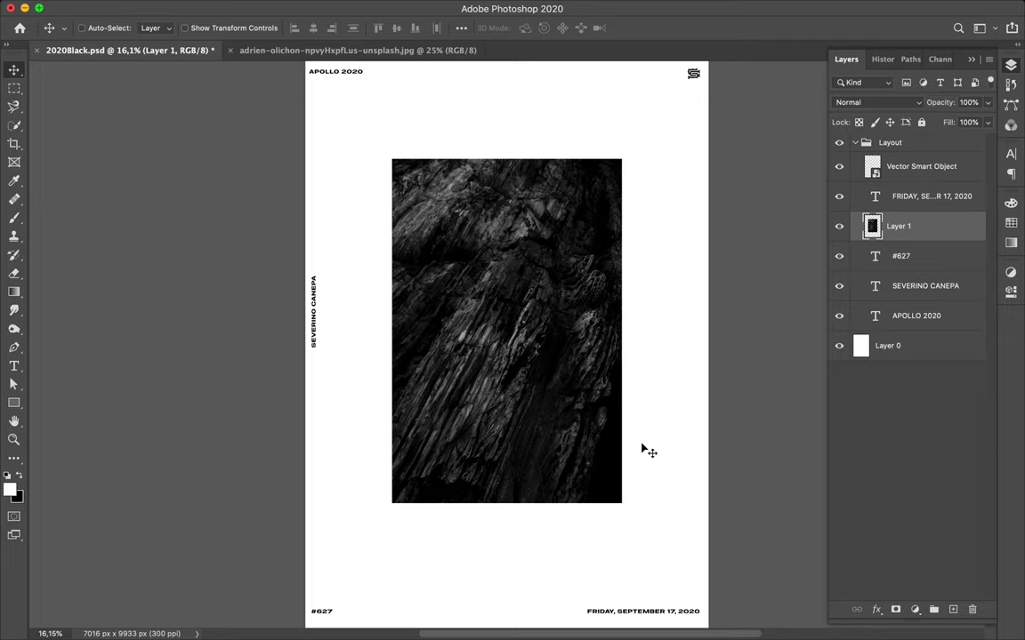
# Step: Move the rock photo Layer 1 out of the Layout group to sit just above Layer 0
pyautogui.moveTo(938, 233); pyautogui.dragTo(928, 329)
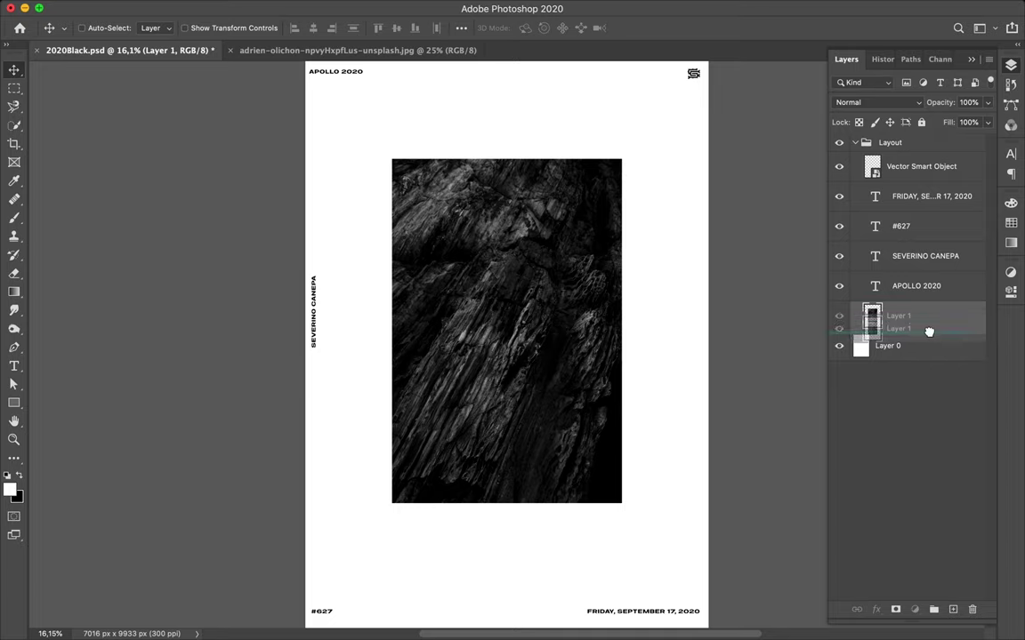
pyautogui.moveTo(928, 330); pyautogui.dragTo(930, 334)
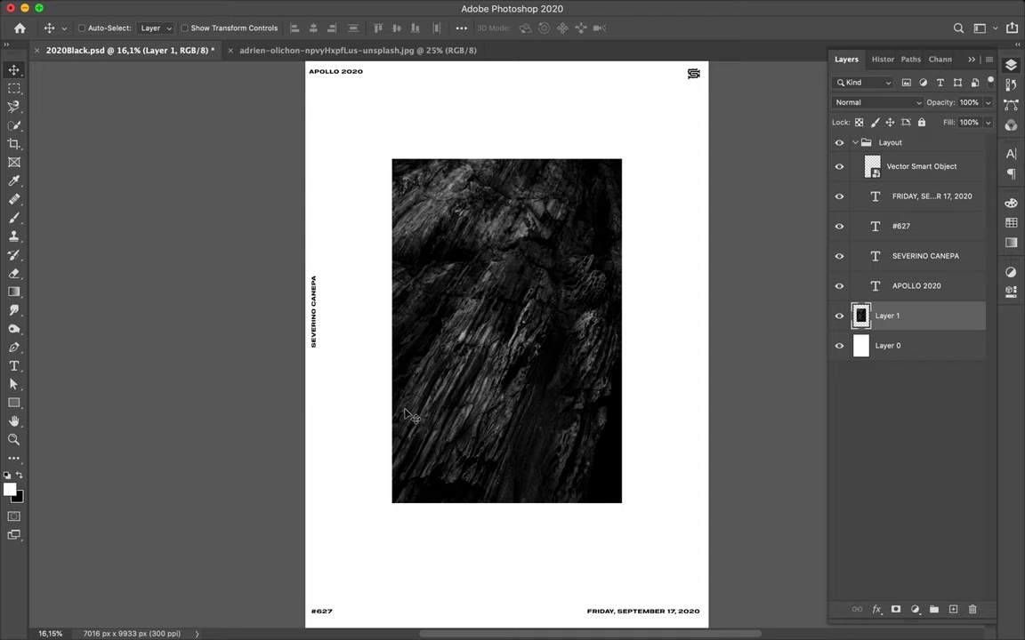
pyautogui.press('l')
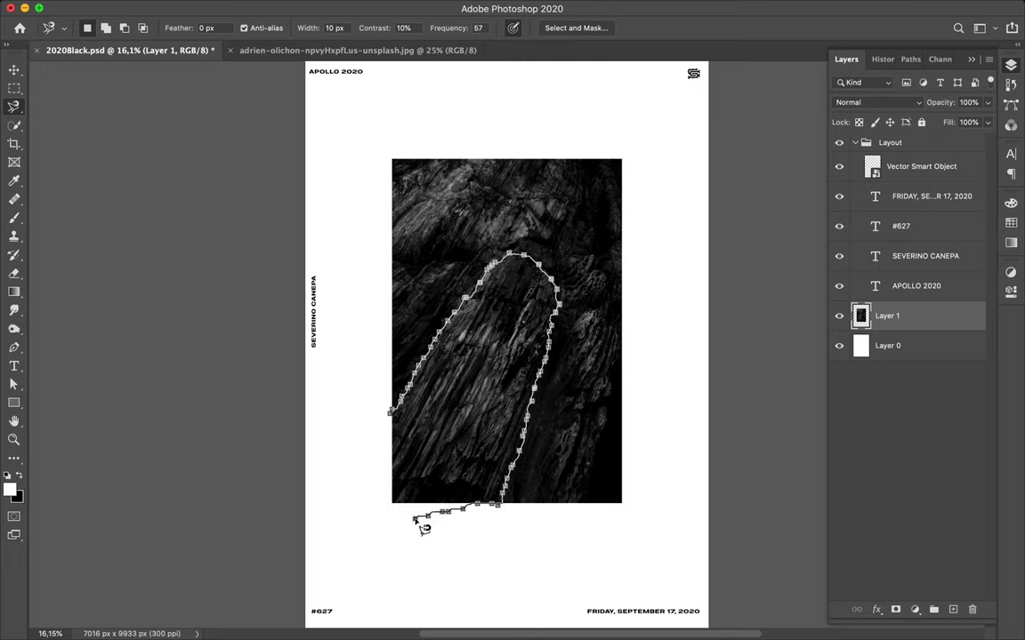
# Step: Copy the traced rock slab onto a new Layer 2 and shift it down-left past the photo's edge
pyautogui.click(389, 416)
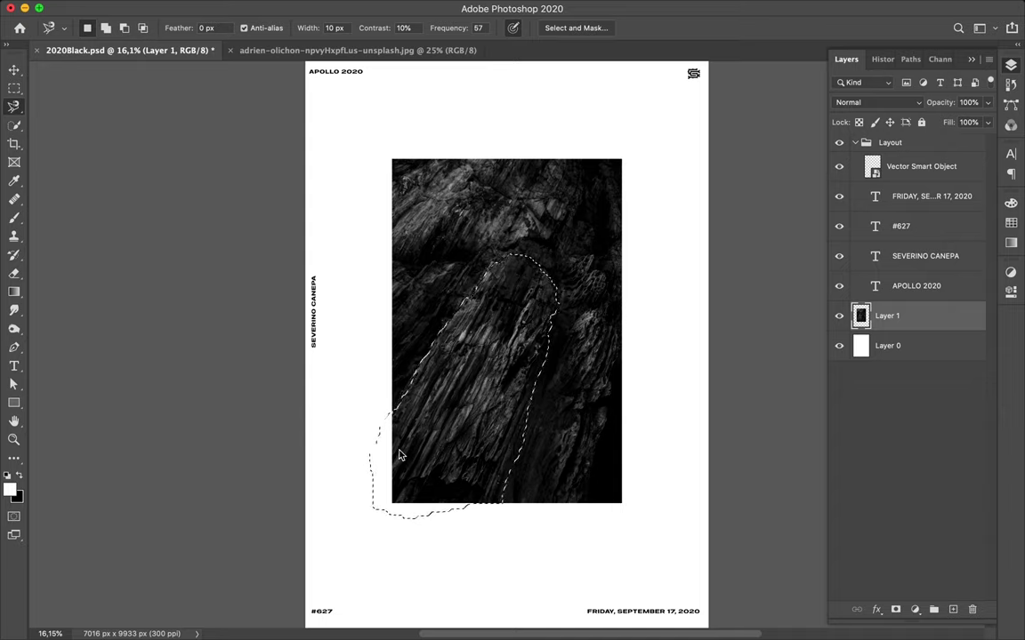
pyautogui.press('super+j')
pyautogui.moveTo(398, 456); pyautogui.dragTo(387, 463)
pyautogui.press('v')
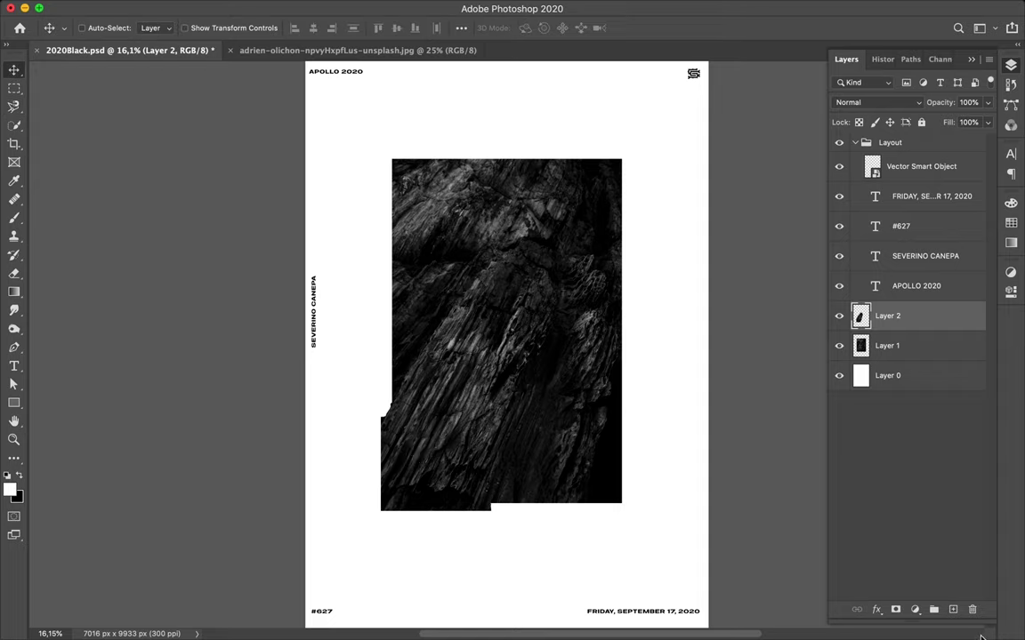
# Step: Add a new Layer 3 beneath Layer 2 and load the slab's outline as a selection
pyautogui.click(952, 609)
pyautogui.moveTo(917, 324); pyautogui.dragTo(916, 361)
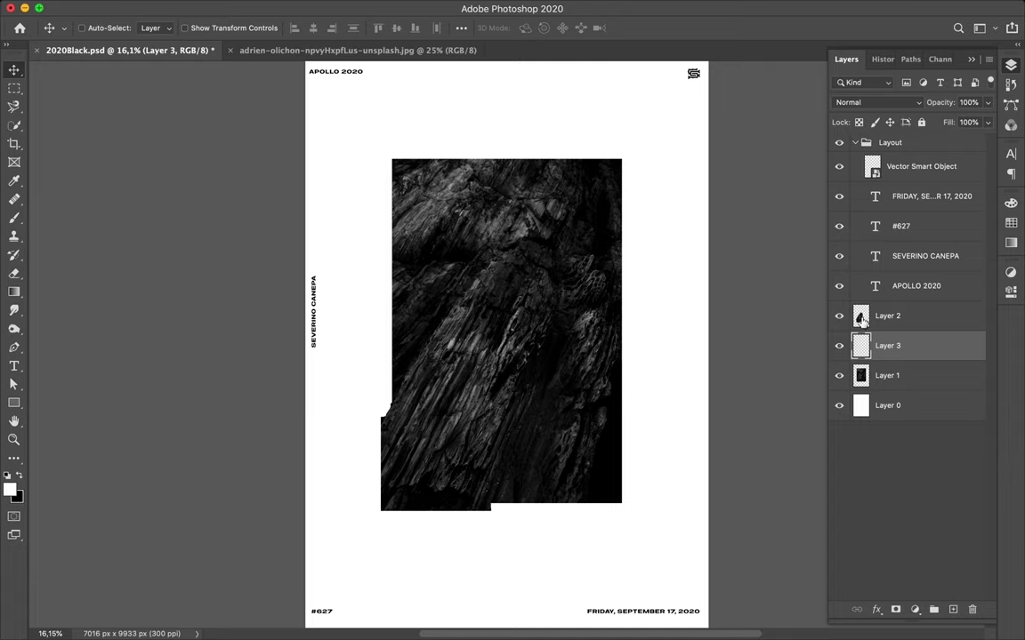
pyautogui.press('super')
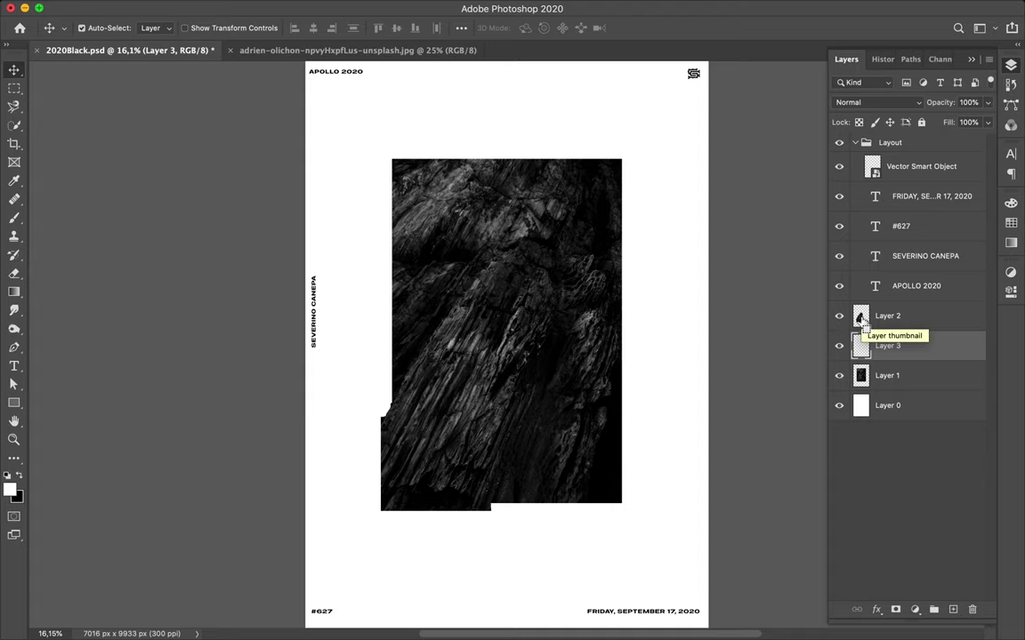
pyautogui.press('super')
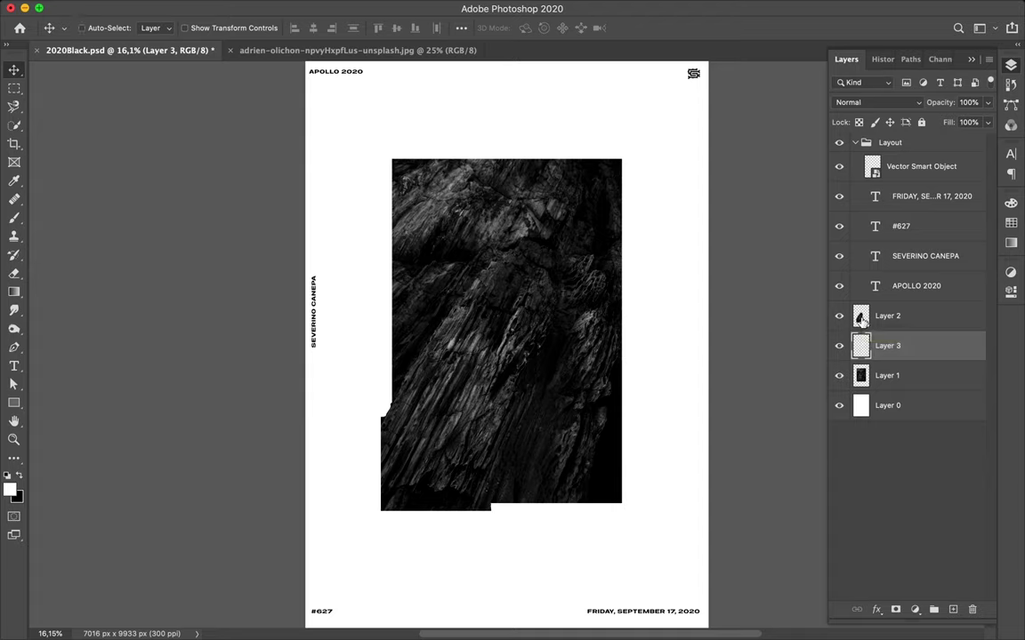
pyautogui.press('super')
pyautogui.keyDown('super'); pyautogui.click(860, 320); pyautogui.keyUp('super')
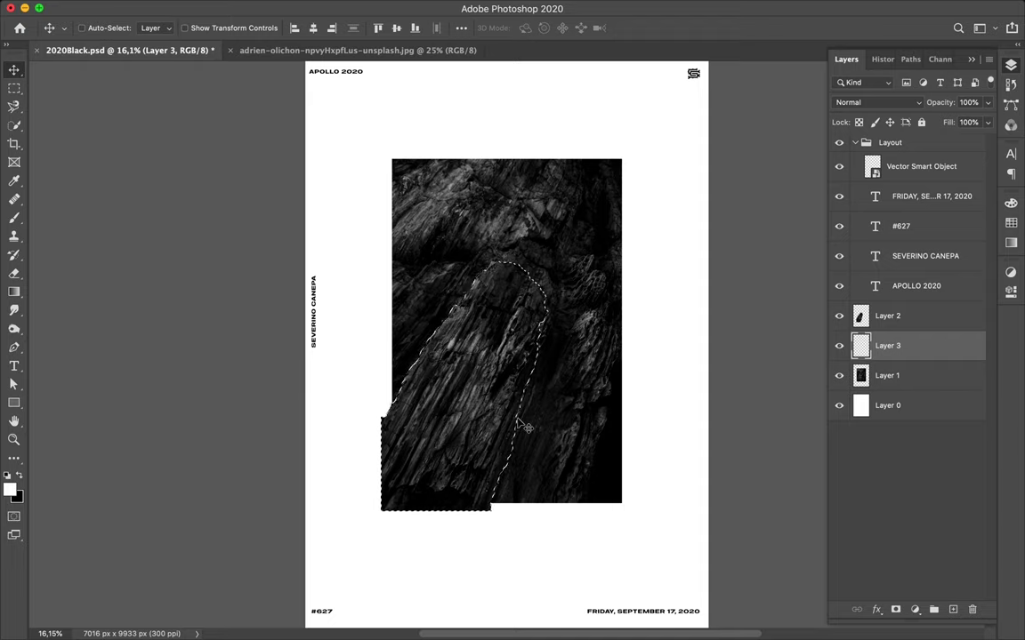
# Step: Paint the slab-shaped selection solid black on Layer 3, then deselect
pyautogui.press('b')
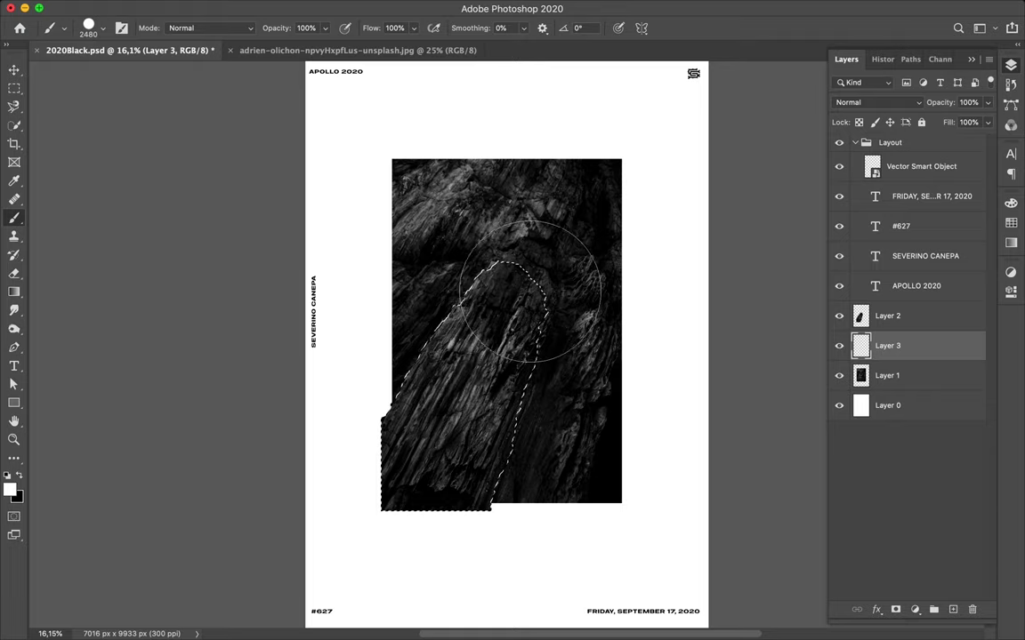
pyautogui.press('x')
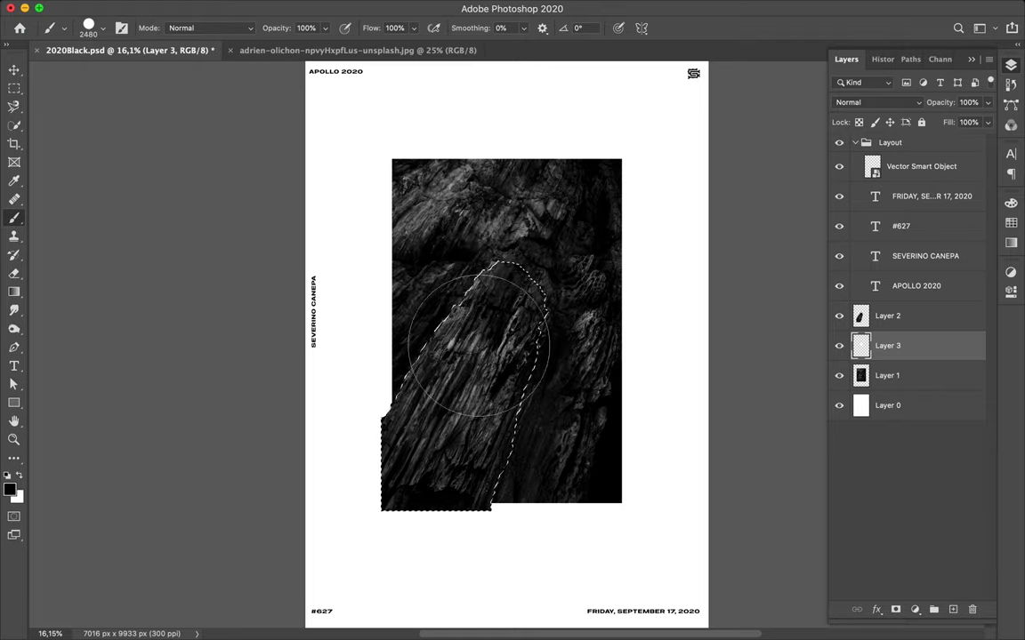
pyautogui.moveTo(522, 374)
pyautogui.mouseDown()
pyautogui.moveTo(400, 388)
pyautogui.moveTo(377, 445)
pyautogui.moveTo(549, 412)
pyautogui.mouseUp()
pyautogui.press('m')
pyautogui.hotkey('ctrl', 'd')
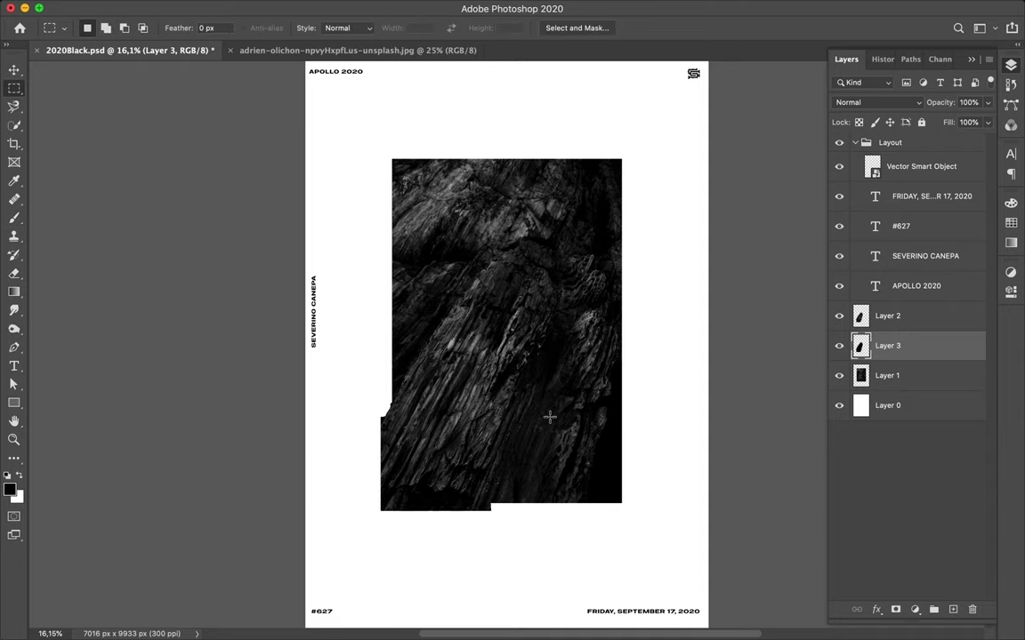
# Step: Apply a 117,8 px Gaussian Blur to the black shape to form the shadow
pyautogui.click(334, 8)
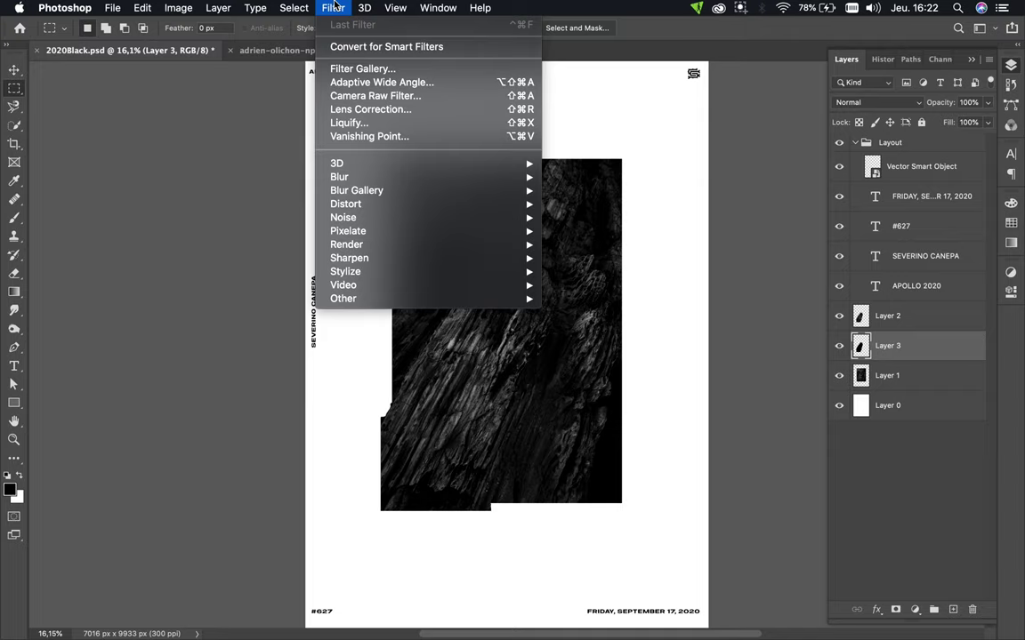
pyautogui.moveTo(340, 177)
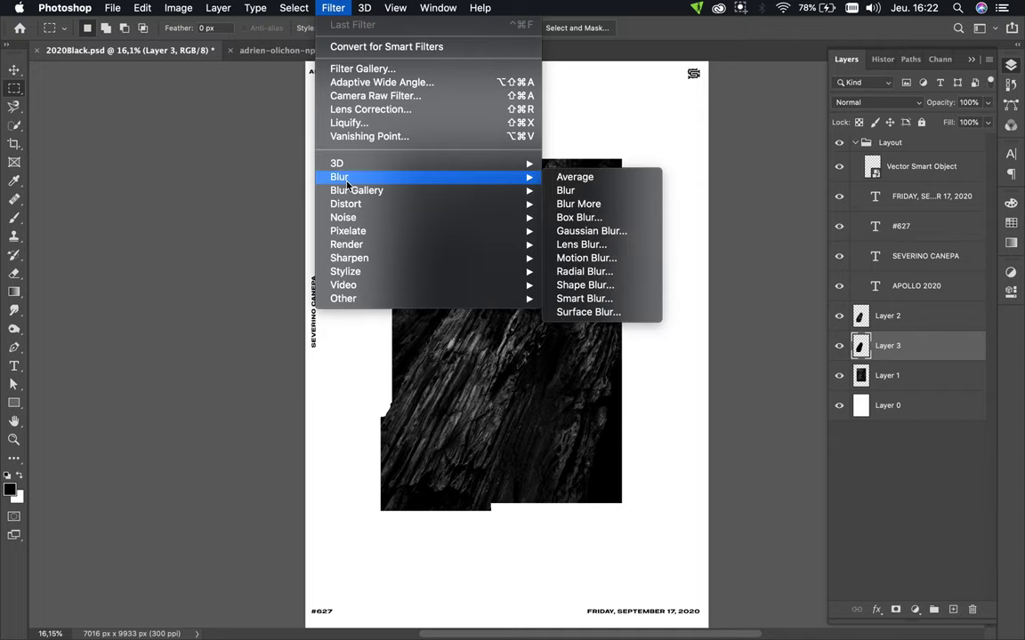
pyautogui.click(590, 232)
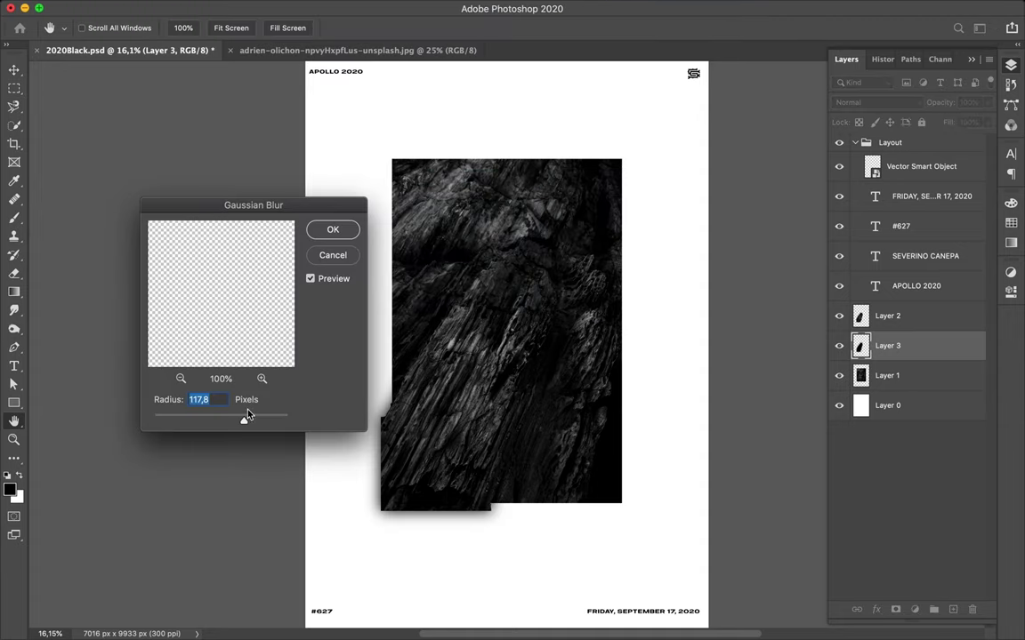
pyautogui.click(337, 233)
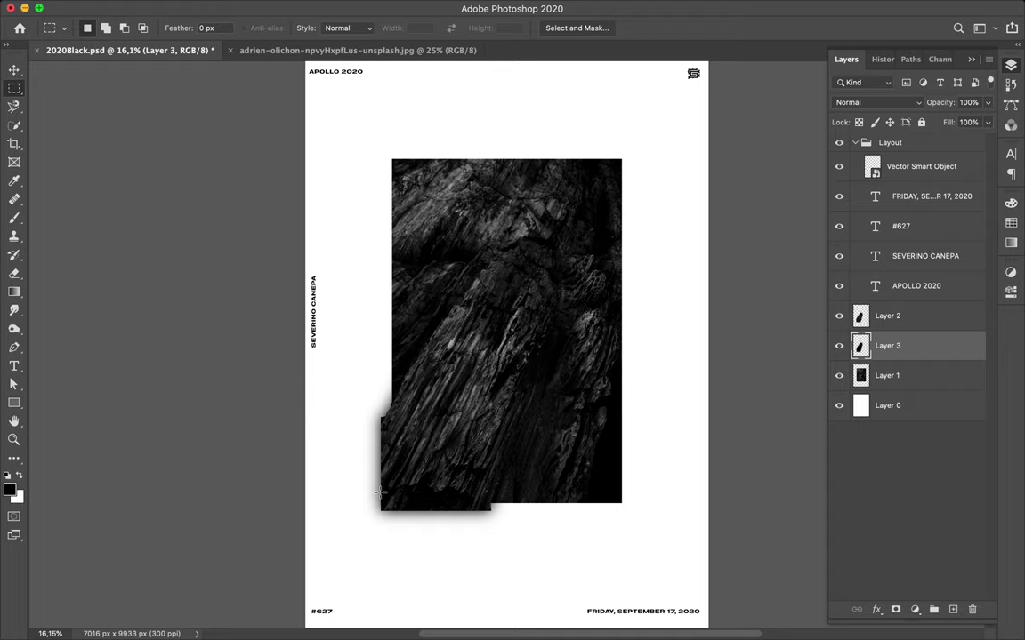
pyautogui.press('v')
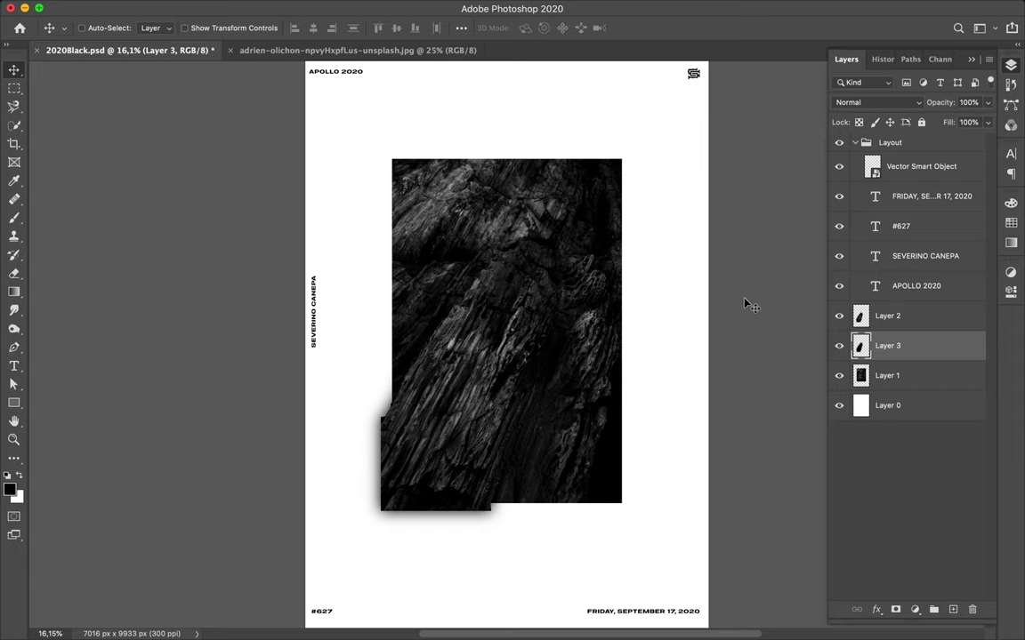
pyautogui.keyDown('shift'); pyautogui.click(898, 327); pyautogui.keyUp('shift')
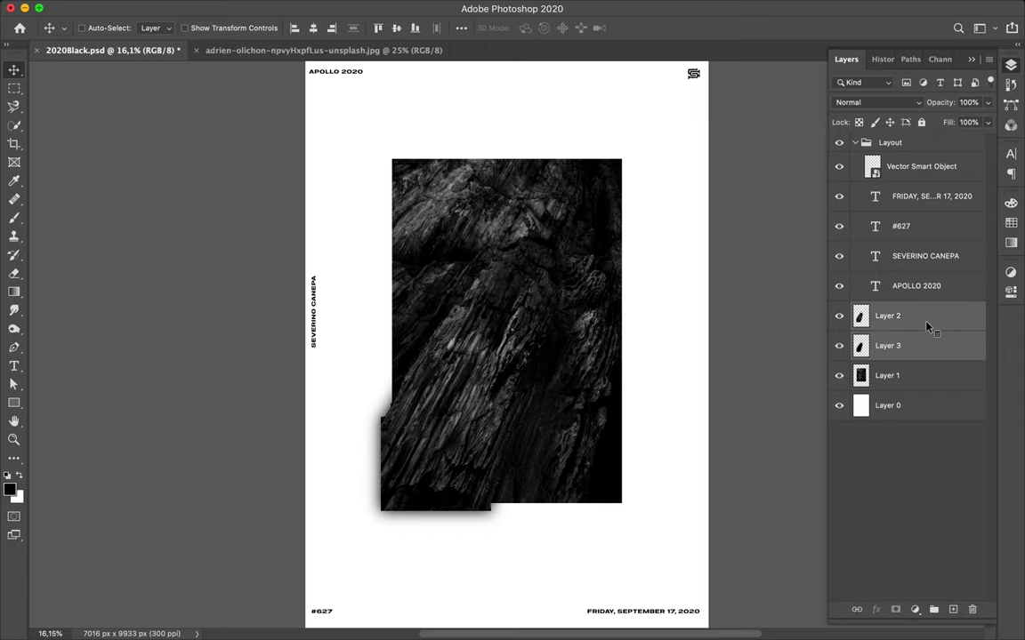
# Step: Link Layers 2 and 3, then put Layer 1 on top and shift it right and down
pyautogui.rightClick(926, 326)
pyautogui.click(811, 311)
pyautogui.click(740, 8)
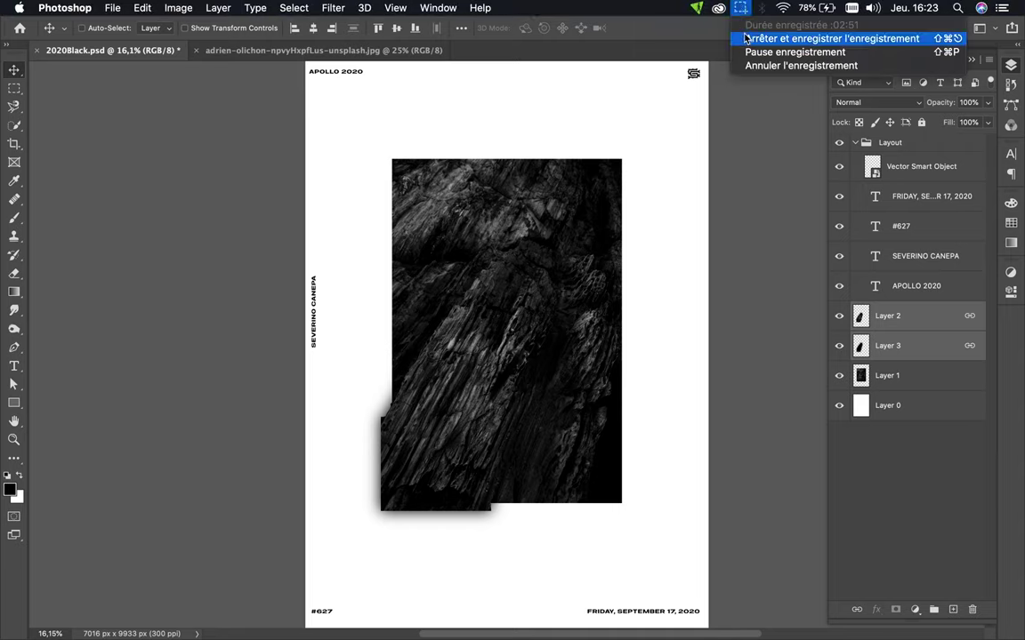
pyautogui.moveTo(887, 375); pyautogui.dragTo(887, 160)
pyautogui.moveTo(583, 227); pyautogui.dragTo(611, 235)
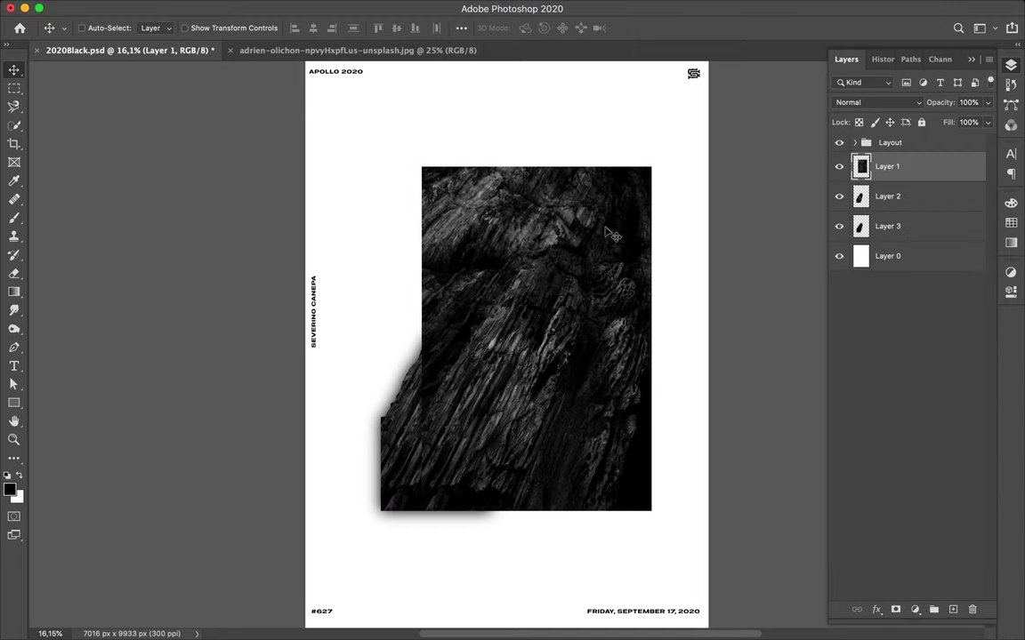
# Step: Trace an upper-left rock piece, copy it to its own layer and move it left
pyautogui.press('l')
pyautogui.click(503, 209)
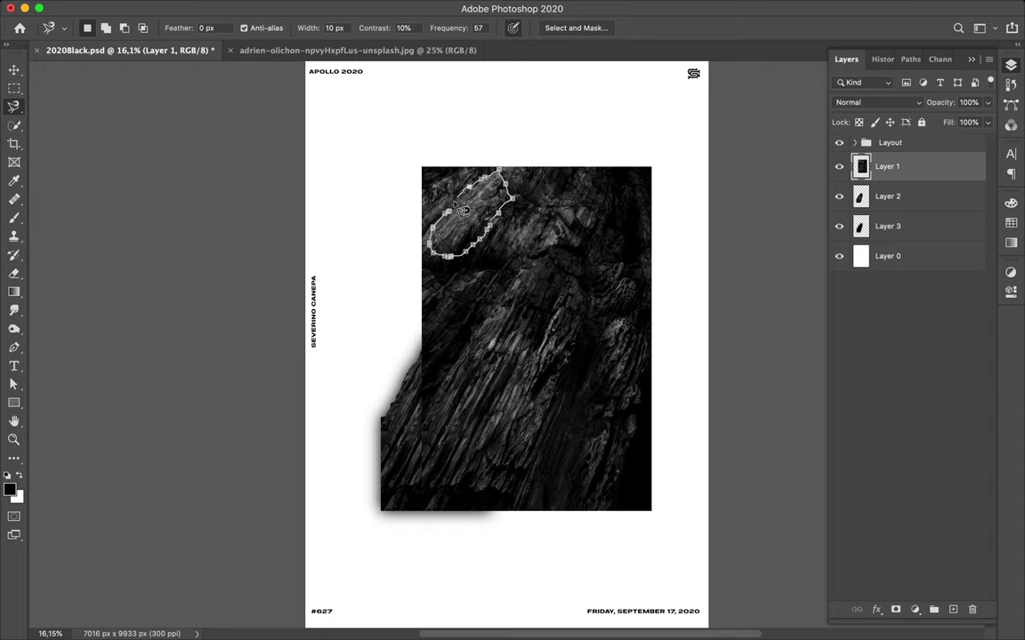
pyautogui.hotkey('ctrl', 'j')
pyautogui.moveTo(470, 203); pyautogui.dragTo(389, 250)
# Step: Fill a new shadow layer with the piece's shape in black and reapply the Gaussian Blur
pyautogui.click(886, 199)
pyautogui.hotkey('ctrl', 'shift', 'n')
pyautogui.press('b')
pyautogui.press('m')
pyautogui.hotkey('ctrl', 'f')
# Step: Link the upper-left piece with its shadow and move it over the photo's left edge
pyautogui.click(887, 167)
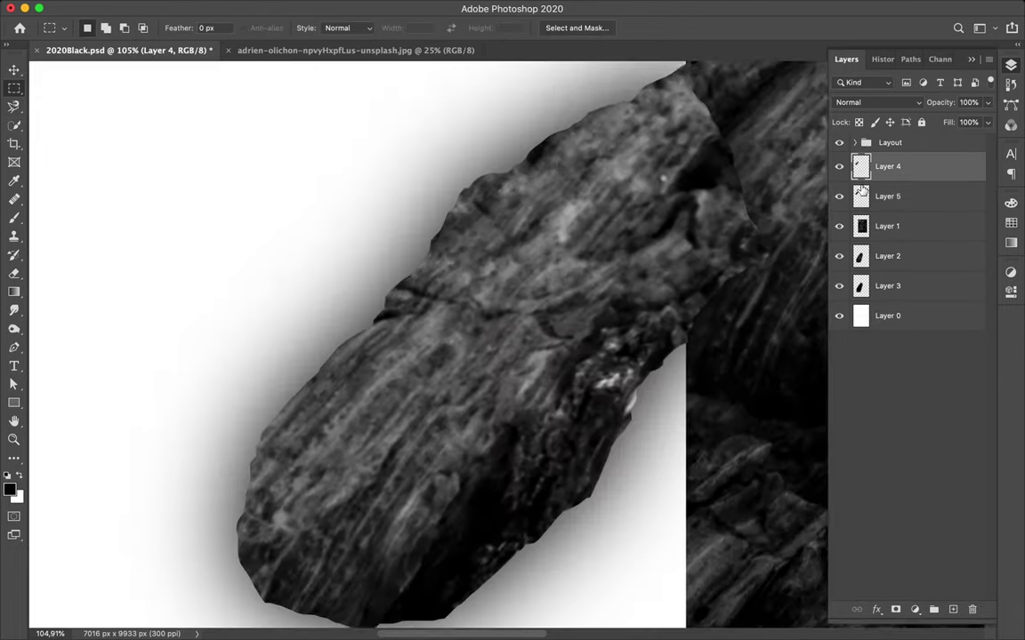
pyautogui.hotkey('ctrl', '0')
pyautogui.keyDown('shift'); pyautogui.click(888, 196); pyautogui.keyUp('shift')
pyautogui.rightClick(931, 201)
pyautogui.click(783, 327)
pyautogui.press('v')
pyautogui.moveTo(391, 320); pyautogui.dragTo(383, 364)
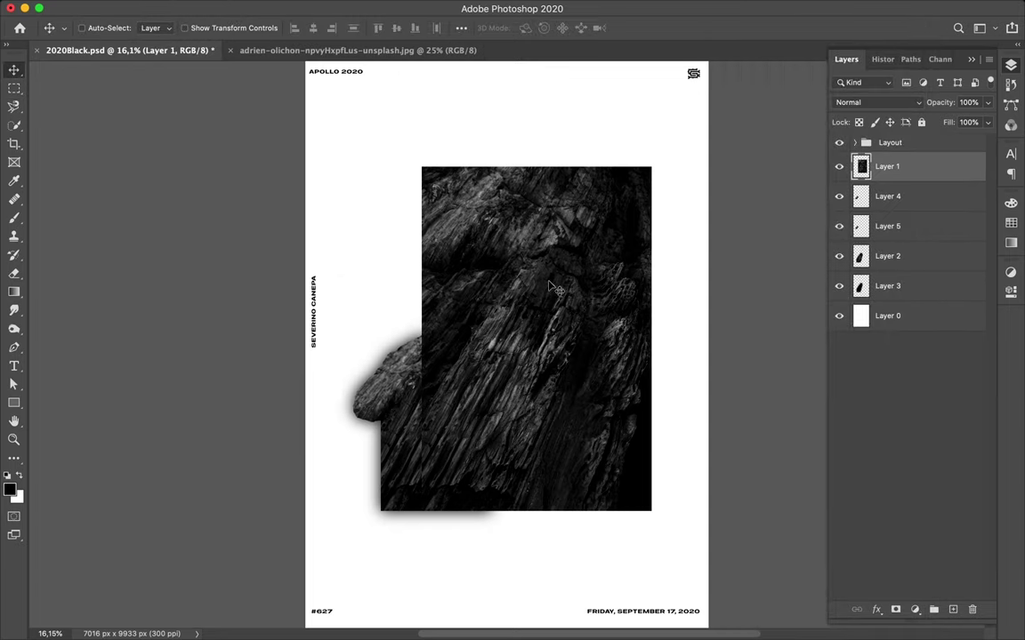
# Step: Trace a strip along the photo's lower right, copy it to a layer and move it below the photo
pyautogui.press('l')
pyautogui.click(611, 511)
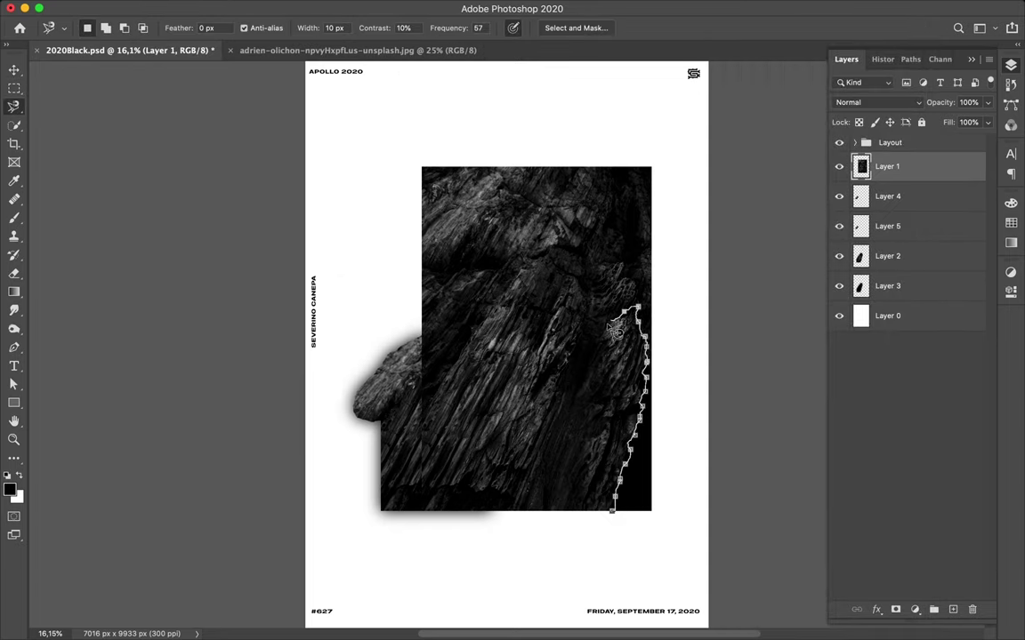
pyautogui.click(612, 521)
pyautogui.hotkey('ctrl', 'j')
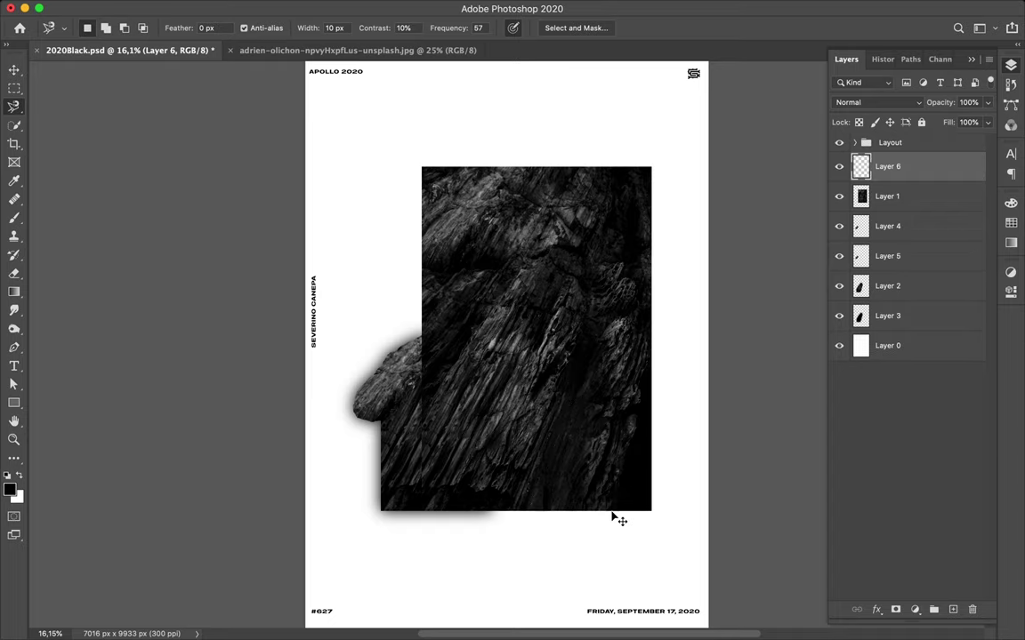
pyautogui.press('v')
pyautogui.moveTo(573, 369); pyautogui.dragTo(574, 425)
# Step: Create a black-filled shadow layer for the strip and rerun the Gaussian Blur on it
pyautogui.click(933, 201)
pyautogui.click(953, 609)
pyautogui.press('b')
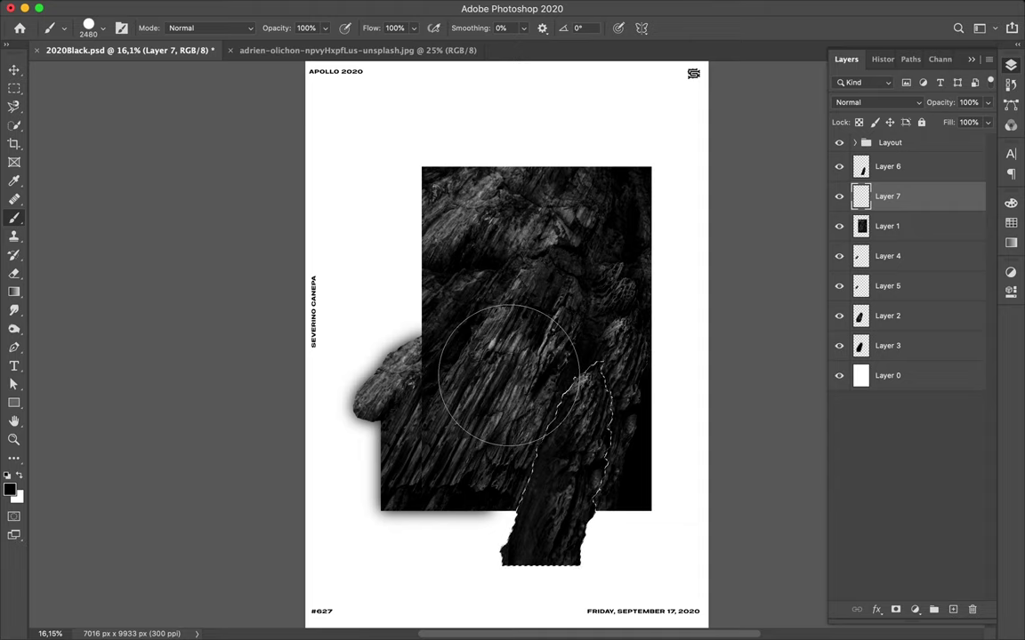
pyautogui.press('m')
pyautogui.hotkey('alt', 'BackSpace')
pyautogui.hotkey('ctrl', 'd')
pyautogui.press('v')
pyautogui.click(333, 7)
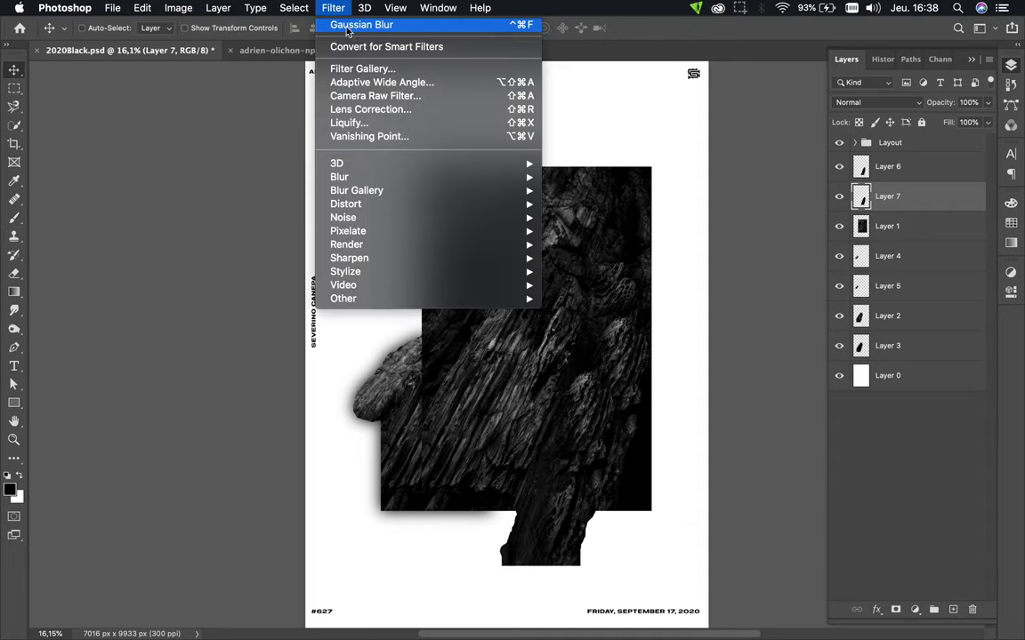
pyautogui.click(349, 25)
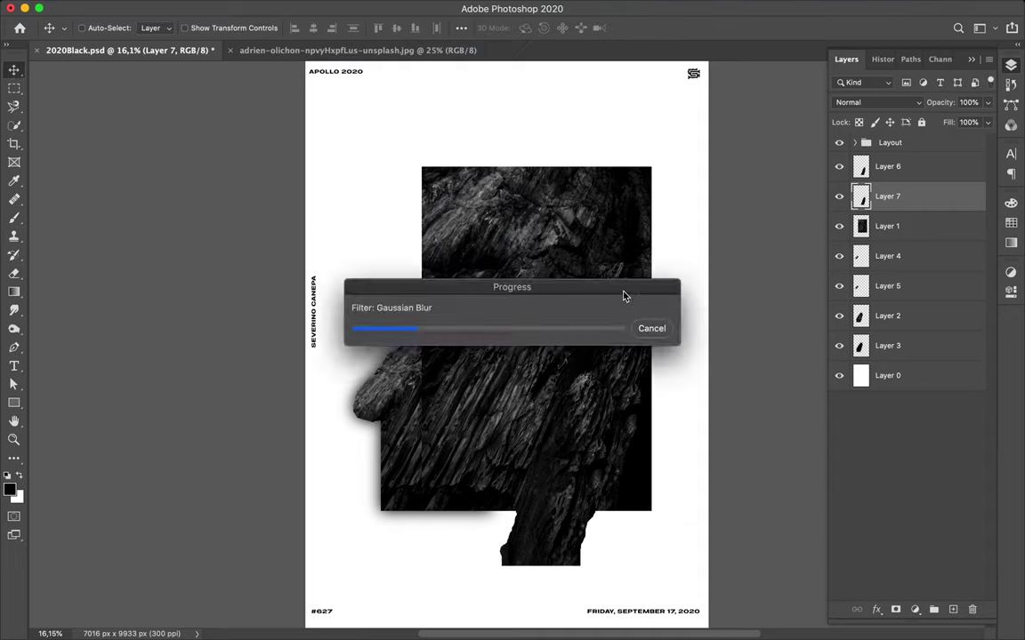
# Step: Link the lower strip with its blurred shadow layer
pyautogui.keyDown('shift'); pyautogui.click(914, 174); pyautogui.keyUp('shift')
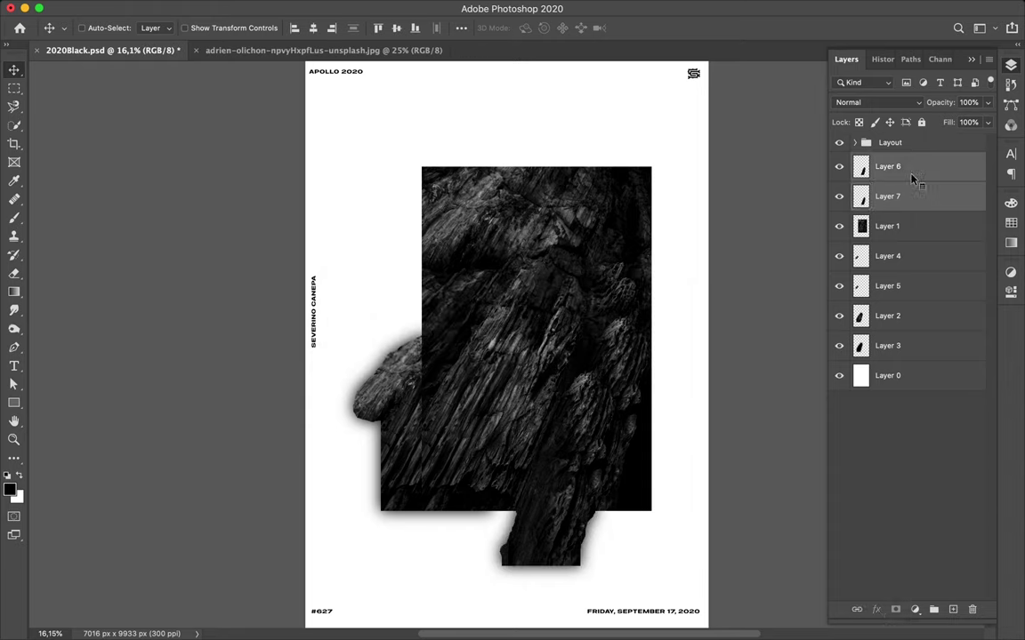
pyautogui.rightClick(914, 173)
pyautogui.click(772, 313)
pyautogui.press('l')
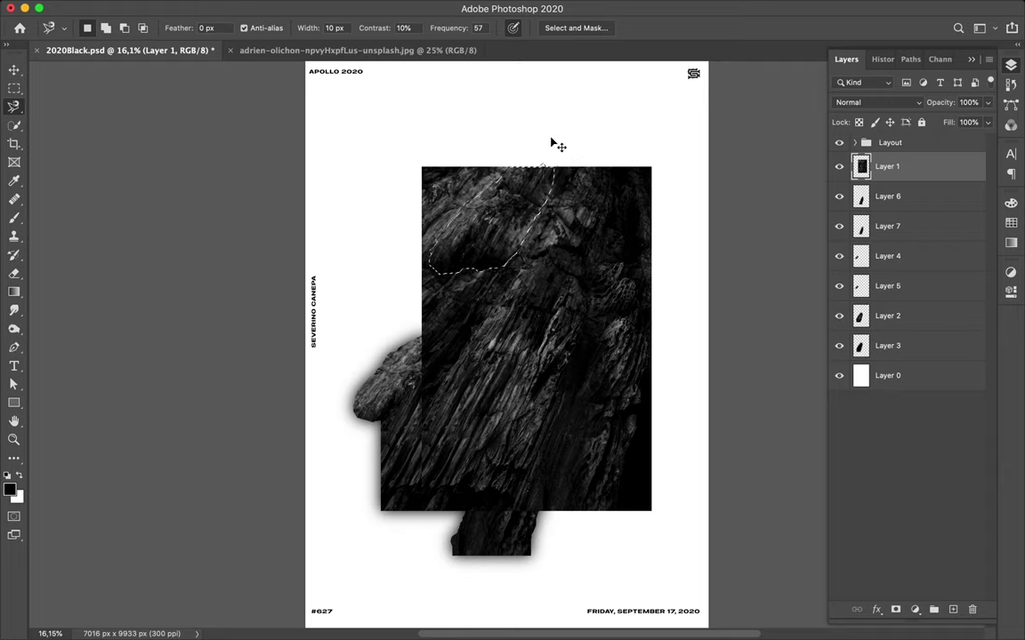
# Step: Copy the top rock fragment to its own layer, move it above the photo, and save
pyautogui.hotkey('ctrl', 'j')
pyautogui.press('v')
pyautogui.moveTo(510, 209); pyautogui.dragTo(546, 155)
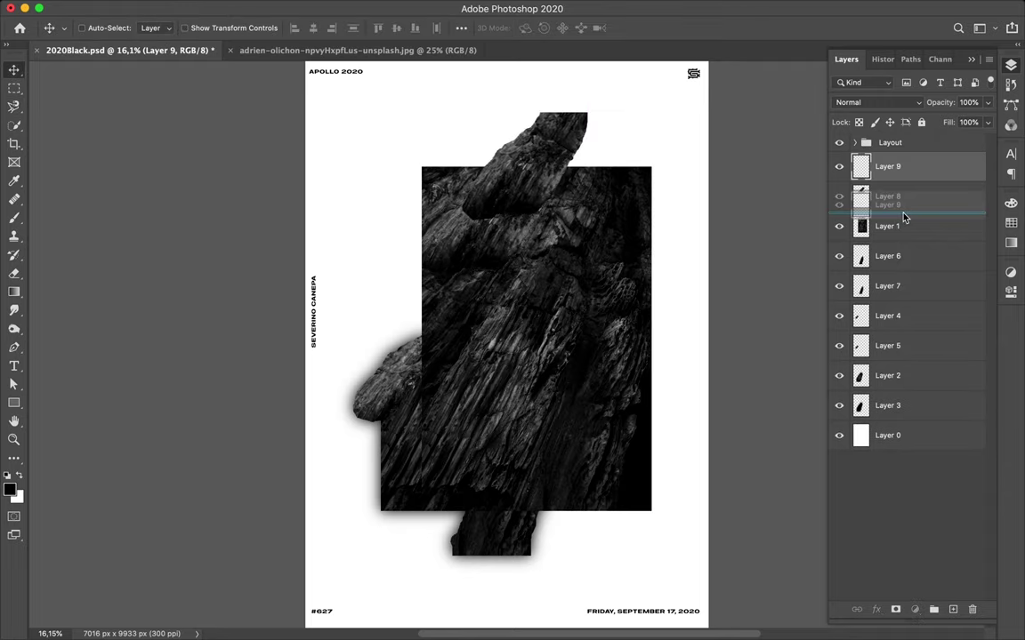
pyautogui.scroll(5, 728, 195)
pyautogui.doubleClick(925, 166)
pyautogui.click(977, 89)
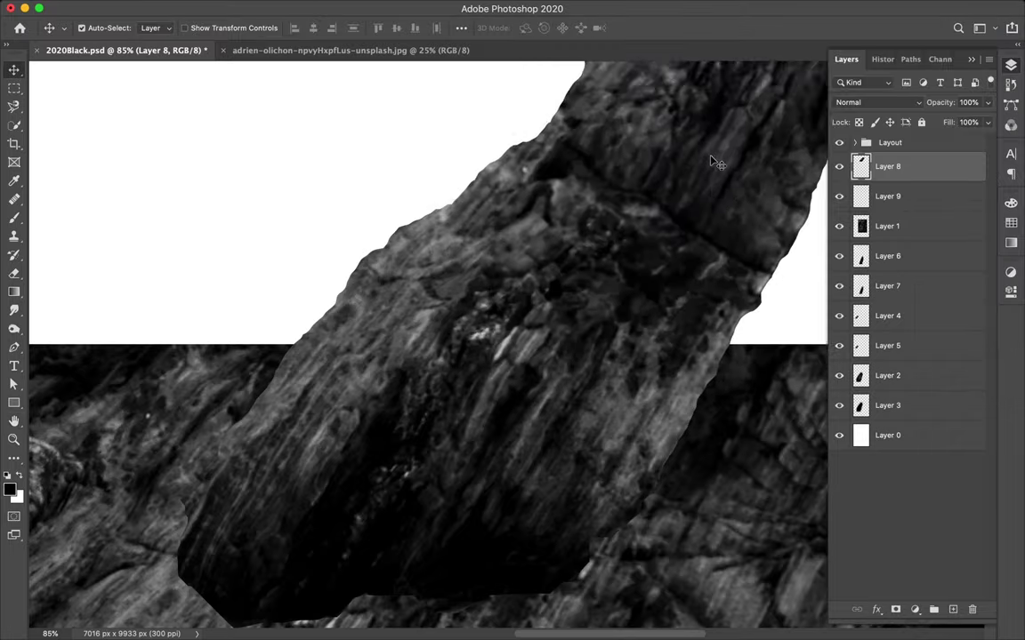
pyautogui.hotkey('ctrl', '0')
pyautogui.hotkey('ctrl', 's')
# Step: Fill the fragment's outline black on Layer 9 and reapply the Gaussian Blur
pyautogui.click(908, 198)
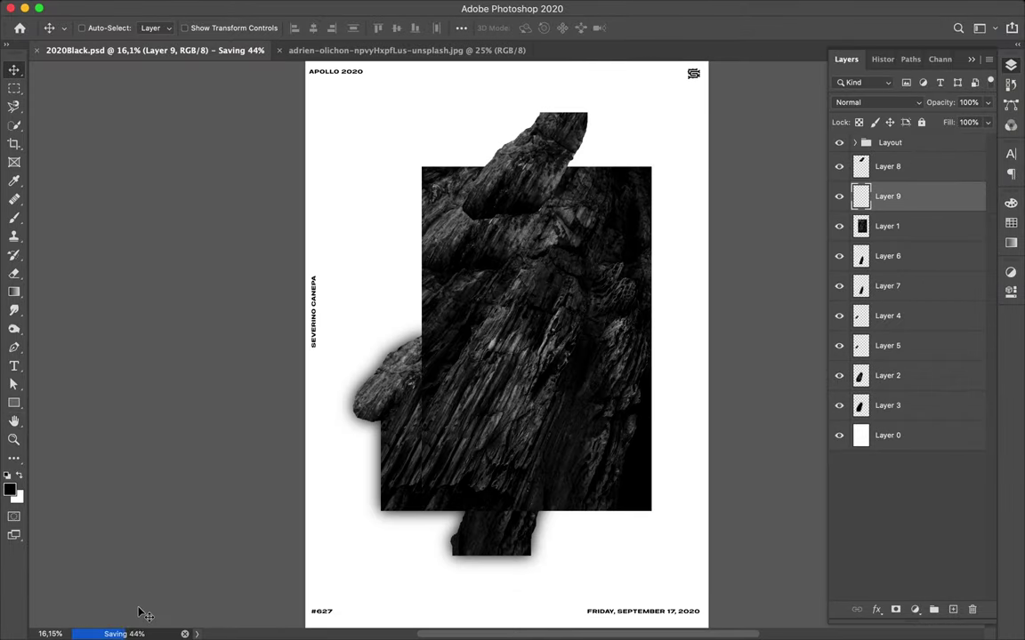
pyautogui.press('b')
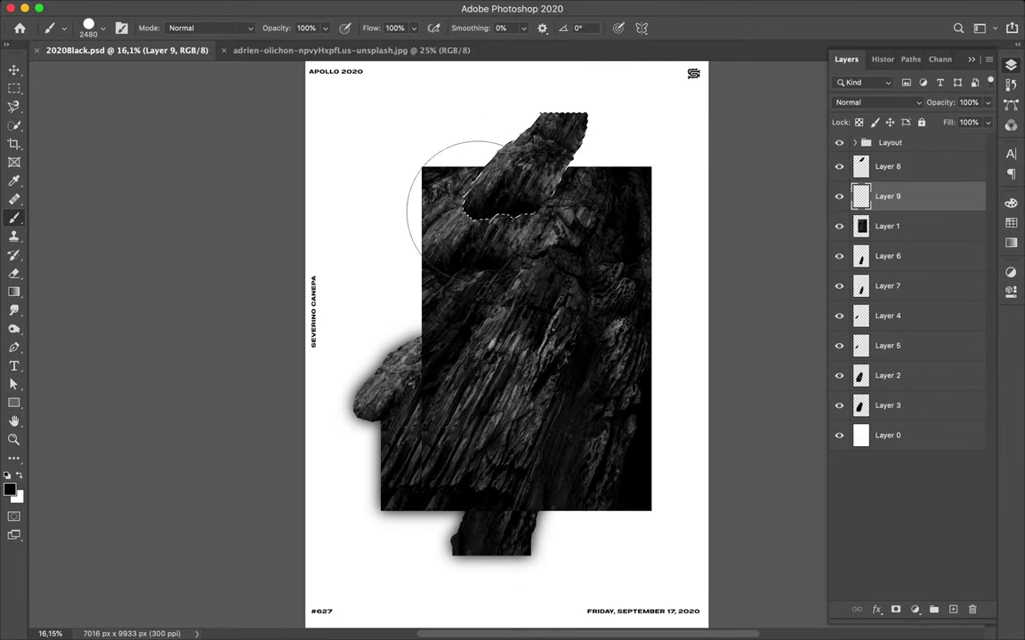
pyautogui.press('m')
pyautogui.press('v')
pyautogui.hotkey('ctrl', 'f')
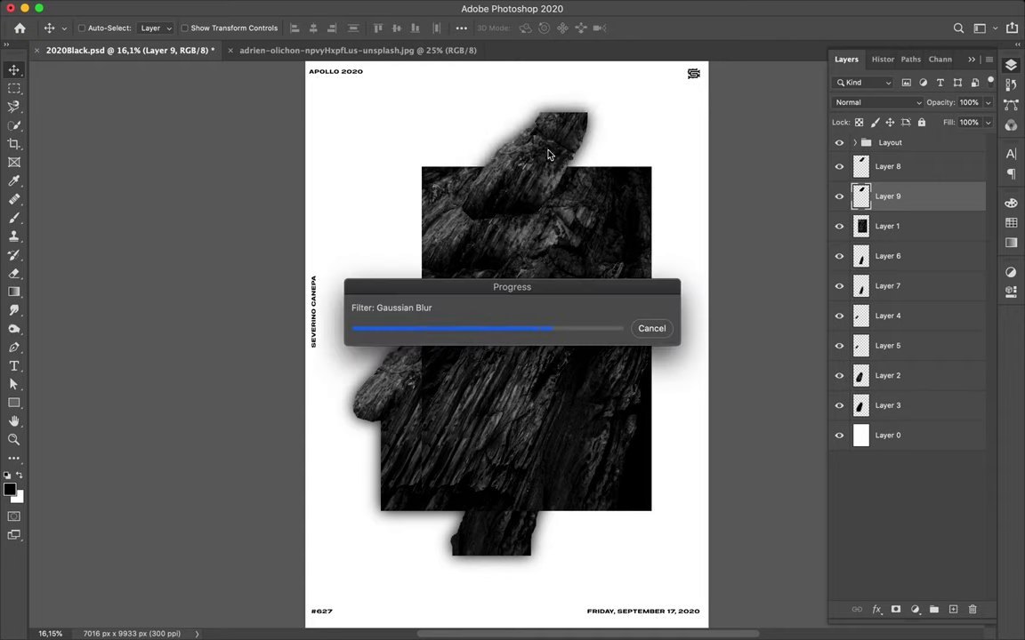
# Step: Link the fragment with its shadow, move it to the poster's left edge, and nudge the rock rectangle up-right
pyautogui.keyDown('shift'); pyautogui.click(896, 173); pyautogui.keyUp('shift')
pyautogui.click(956, 254)
pyautogui.moveTo(528, 169); pyautogui.dragTo(377, 331)
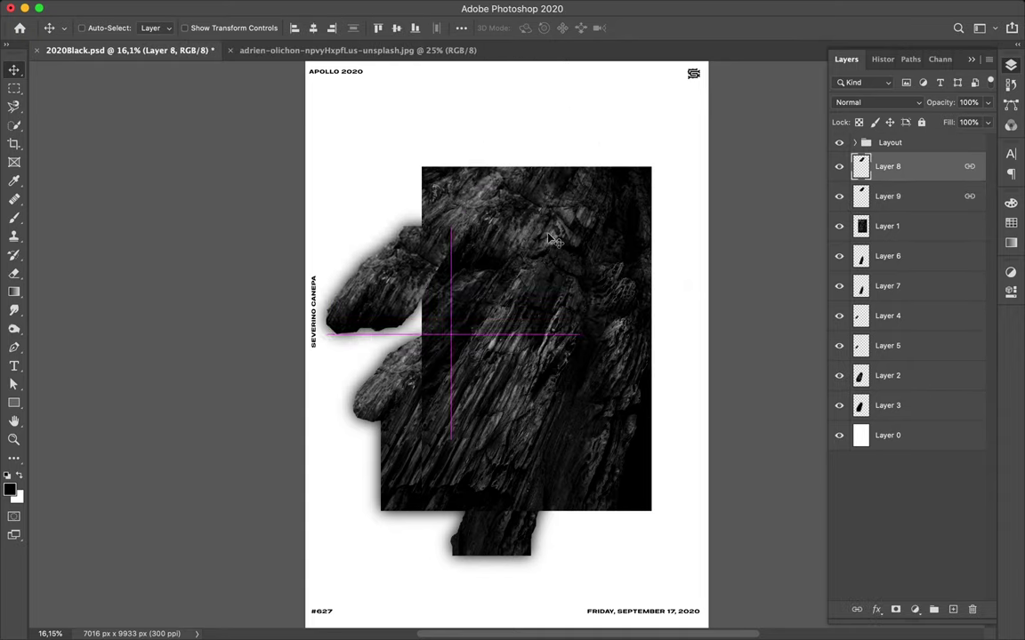
pyautogui.moveTo(560, 188); pyautogui.dragTo(574, 169)
pyautogui.press('l')
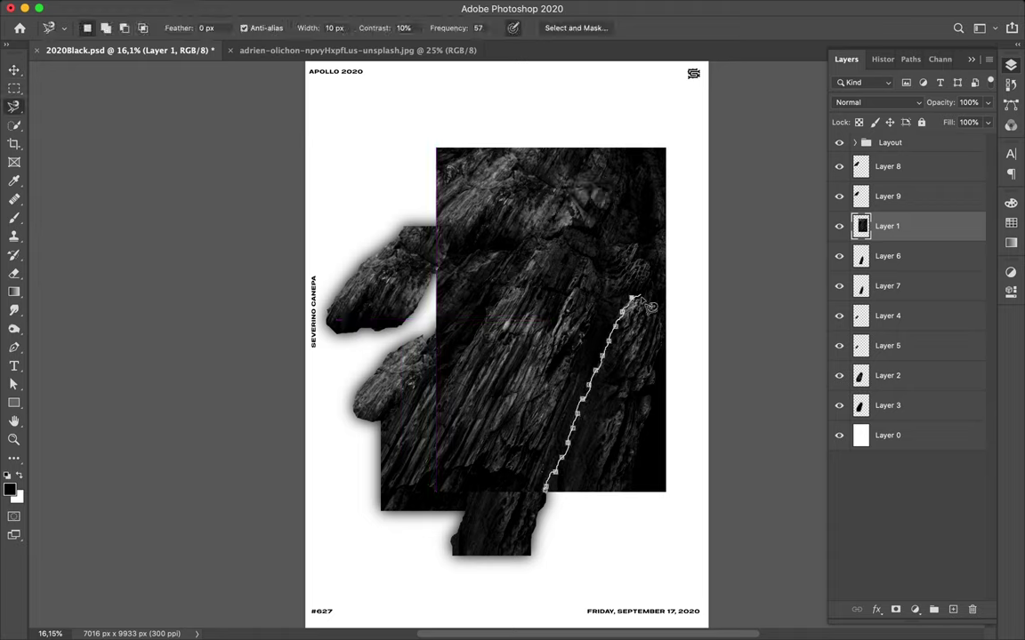
# Step: Copy the right rock strip to its own layer and paint a black shadow on a new layer
pyautogui.click(552, 498)
pyautogui.hotkey('ctrl', 'j')
pyautogui.hotkey('ctrl', 'shift', 'alt', 'n')
pyautogui.press('b')
pyautogui.moveTo(581, 492)
pyautogui.mouseDown()
pyautogui.moveTo(594, 537)
pyautogui.moveTo(533, 445)
pyautogui.mouseUp()
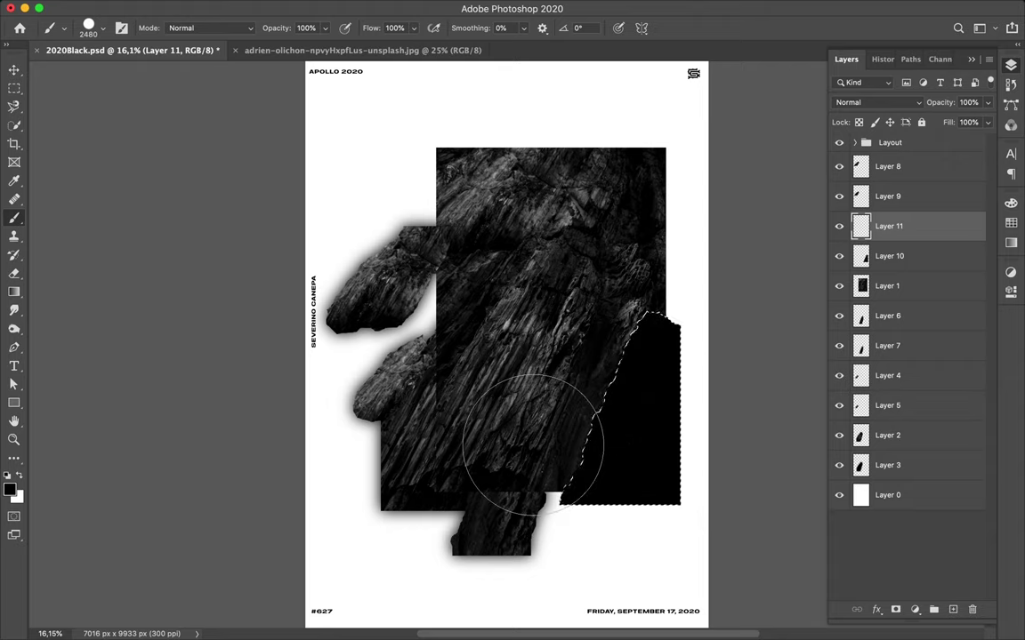
pyautogui.press('m')
pyautogui.hotkey('ctrl', 'd')
# Step: Blur the shadow, place it beneath the strip, link the pair, and move Layer 1 to the top
pyautogui.click(336, 9)
pyautogui.click(355, 27)
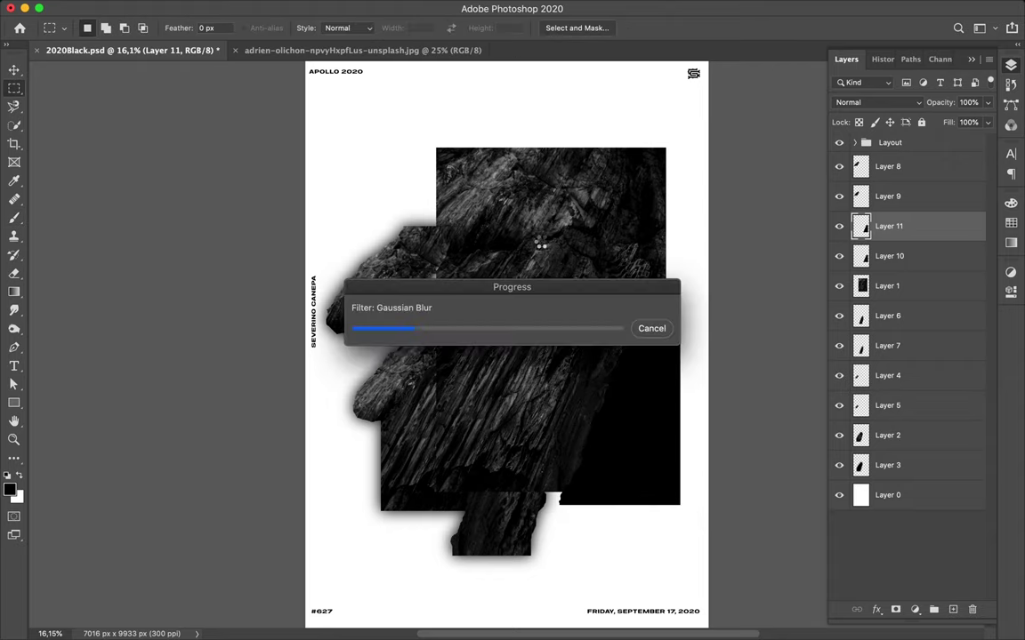
pyautogui.moveTo(900, 229); pyautogui.dragTo(900, 269)
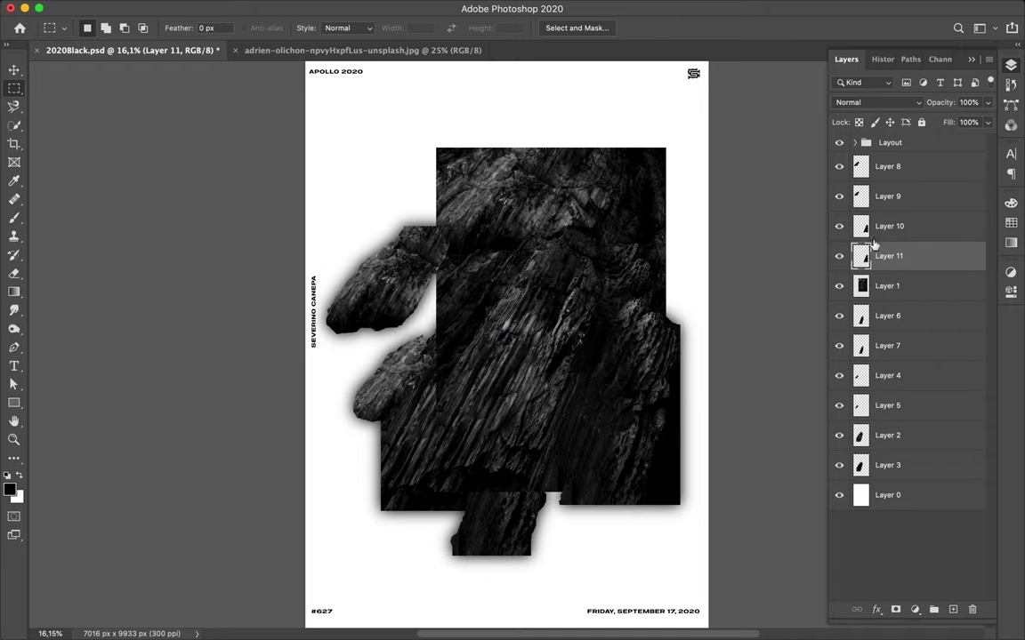
pyautogui.keyDown('shift'); pyautogui.click(924, 231); pyautogui.keyUp('shift')
pyautogui.rightClick(924, 231)
pyautogui.click(711, 294)
pyautogui.press('v')
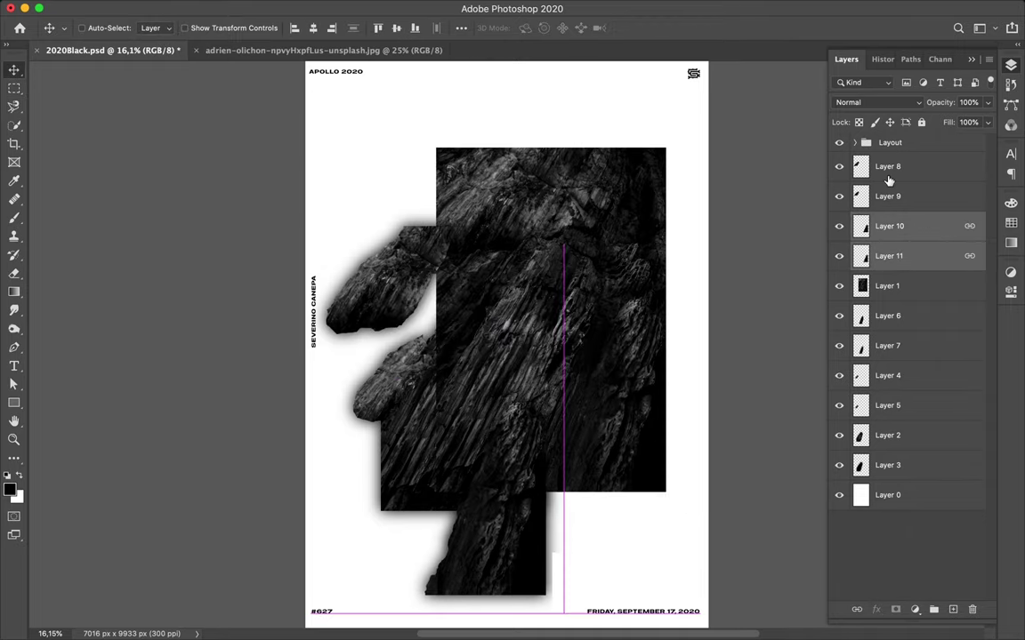
pyautogui.moveTo(887, 286); pyautogui.dragTo(880, 156)
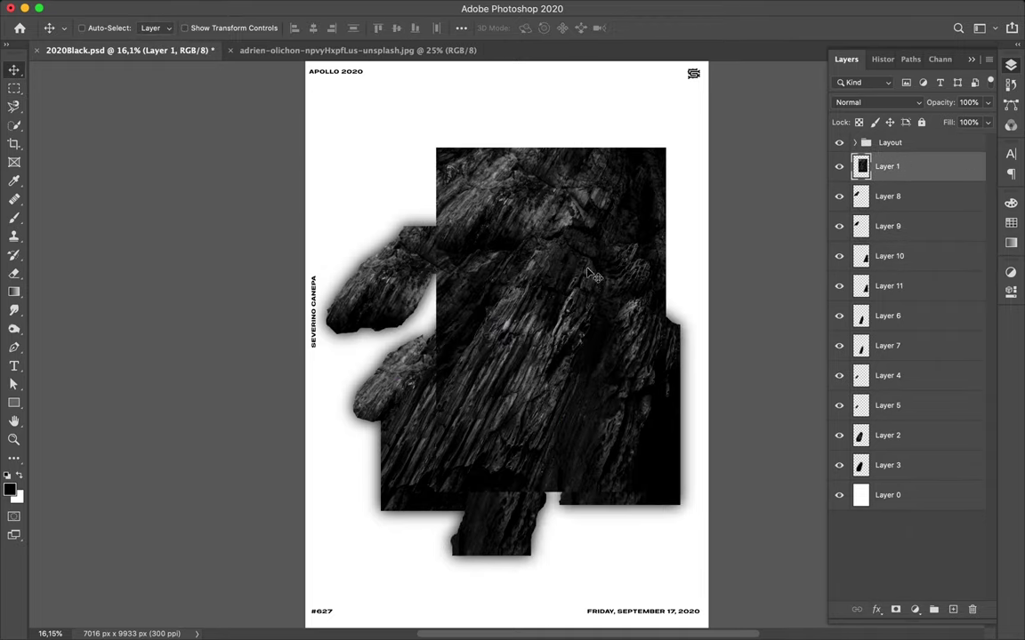
pyautogui.press('l')
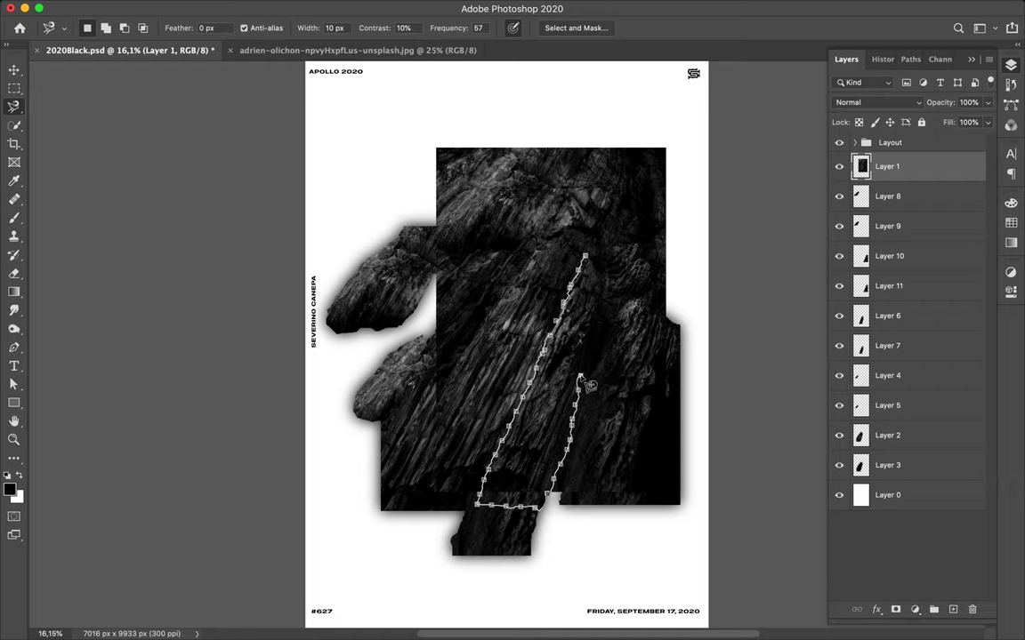
# Step: Copy the central diagonal strip to Layer 12 and give it a black Gaussian-blurred shadow on Layer 13
pyautogui.click(596, 259)
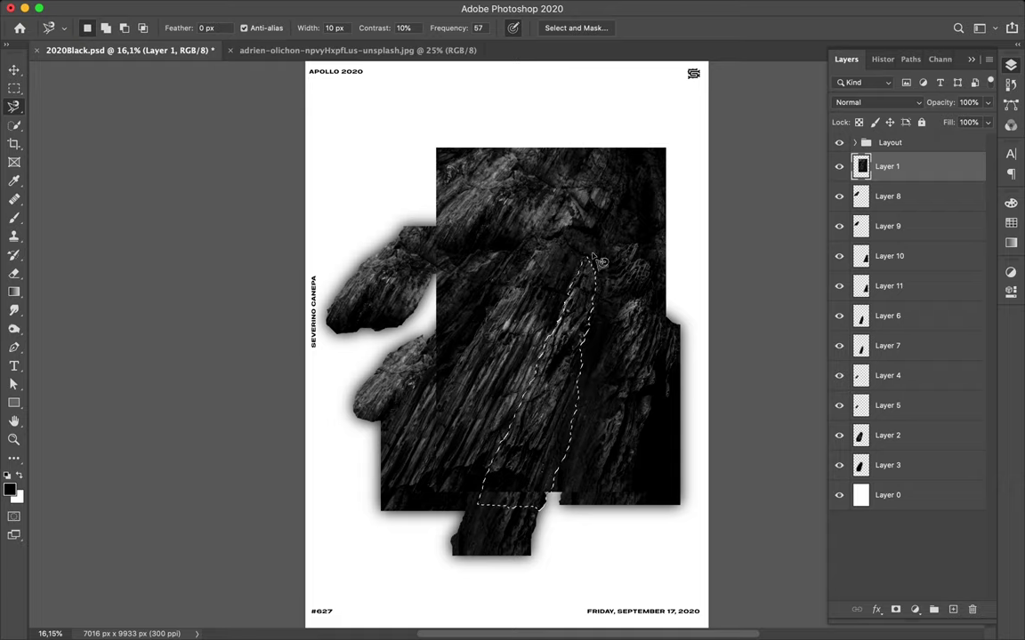
pyautogui.hotkey('ctrl', 'j')
pyautogui.press('v')
pyautogui.click(914, 194)
pyautogui.hotkey('ctrl', 'shift', 'alt', 'n')
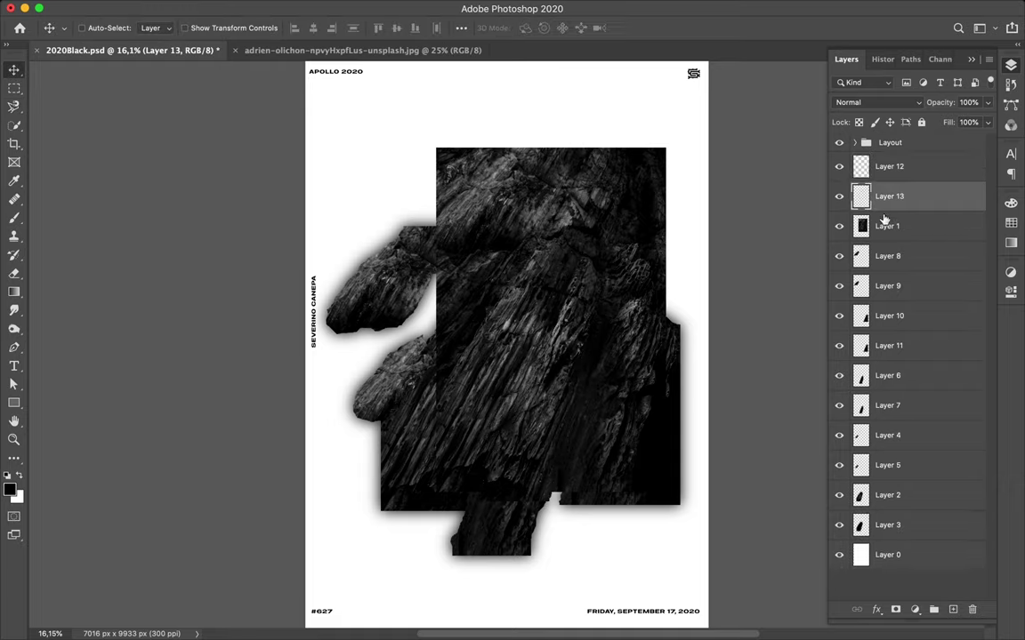
pyautogui.press('b')
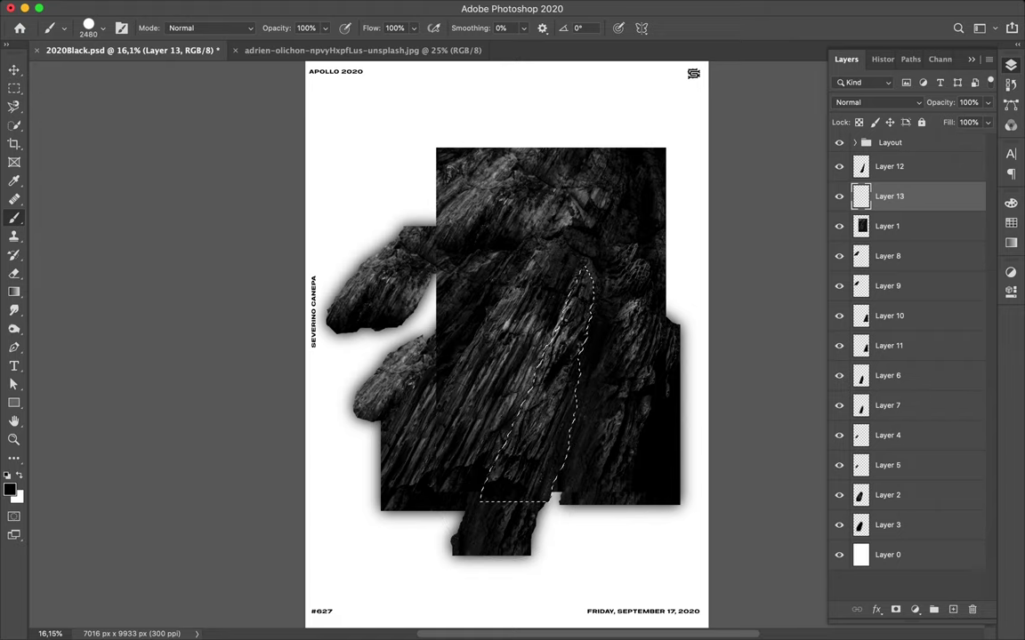
pyautogui.press('m')
pyautogui.click(333, 8)
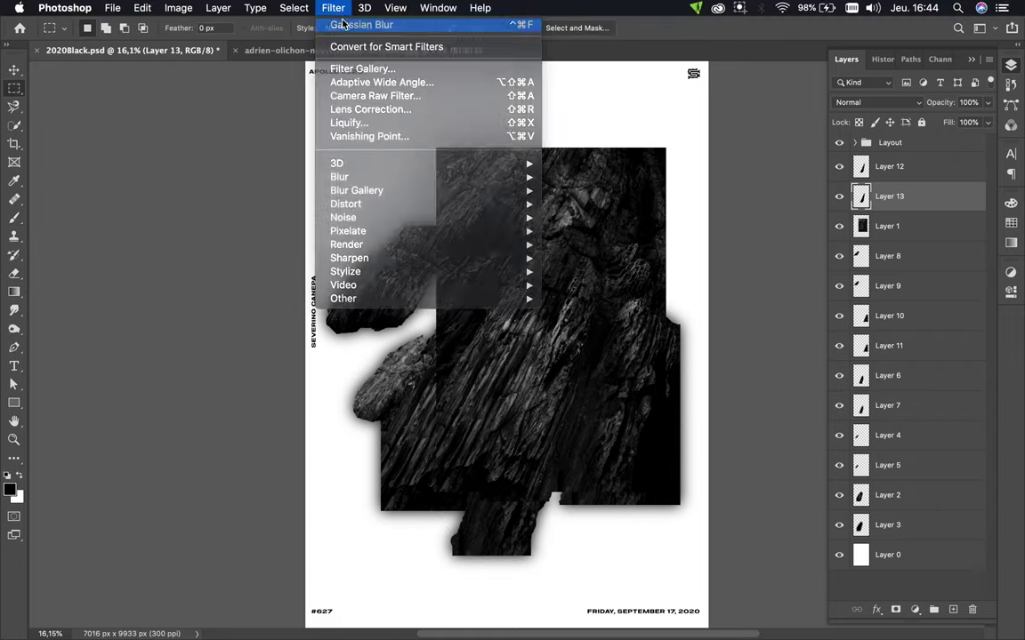
pyautogui.click(373, 22)
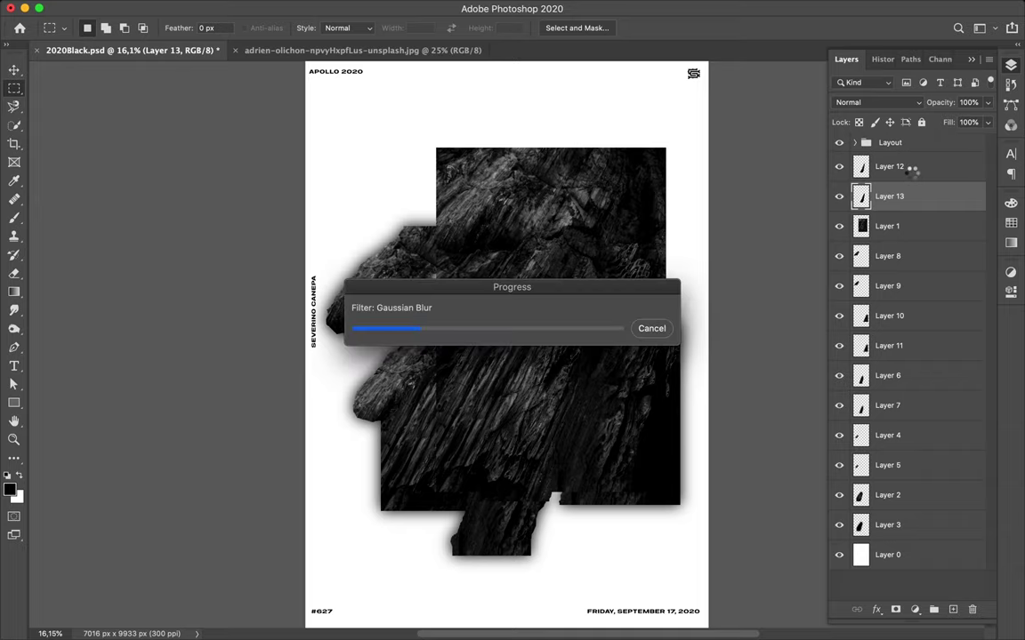
pyautogui.click(740, 8)
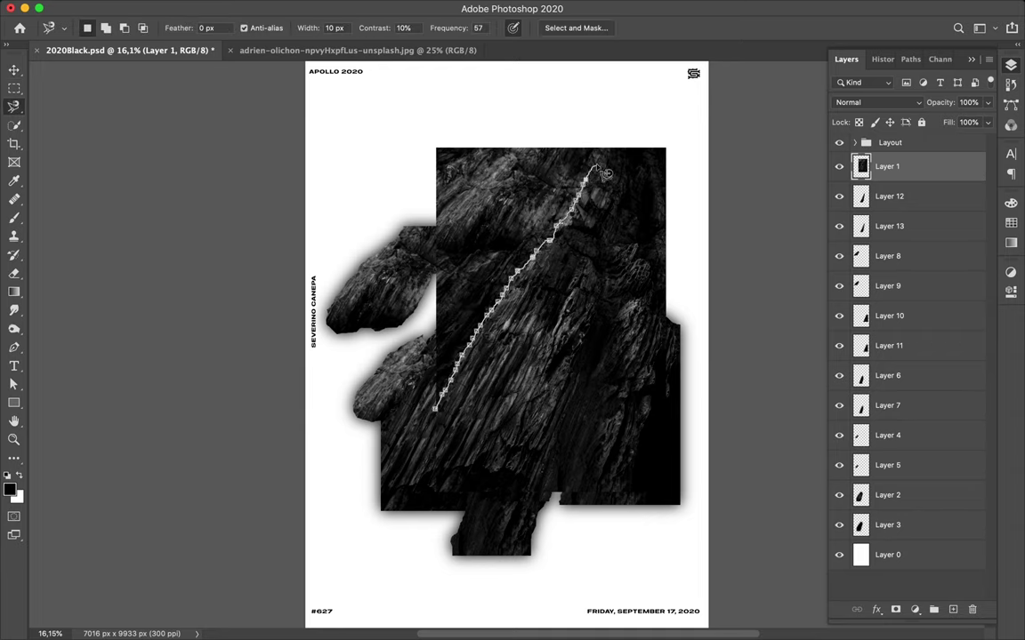
# Step: Copy the large left rock area to its own layer and create a blurred black shadow layer
pyautogui.doubleClick(398, 409)
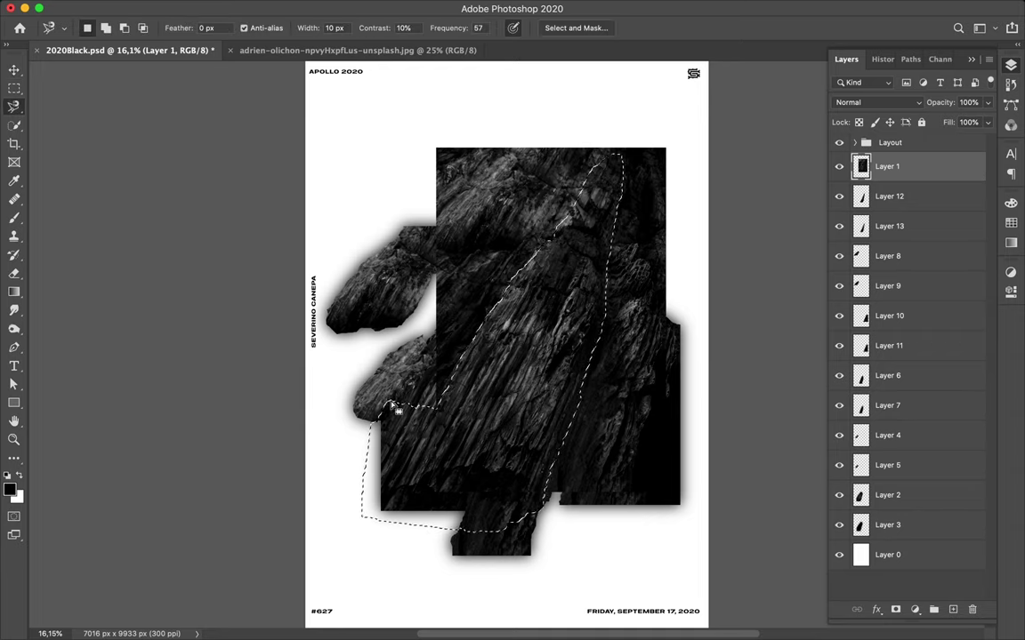
pyautogui.hotkey('ctrl', 'j')
pyautogui.click(953, 609)
pyautogui.press('m')
pyautogui.click(169, 8)
pyautogui.press('Escape')
pyautogui.hotkey('ctrl', 'd')
# Step: Place the shadow beneath the new piece, link them, and move the rock rectangle up-left
pyautogui.moveTo(890, 167); pyautogui.dragTo(915, 208)
pyautogui.rightClick(921, 198)
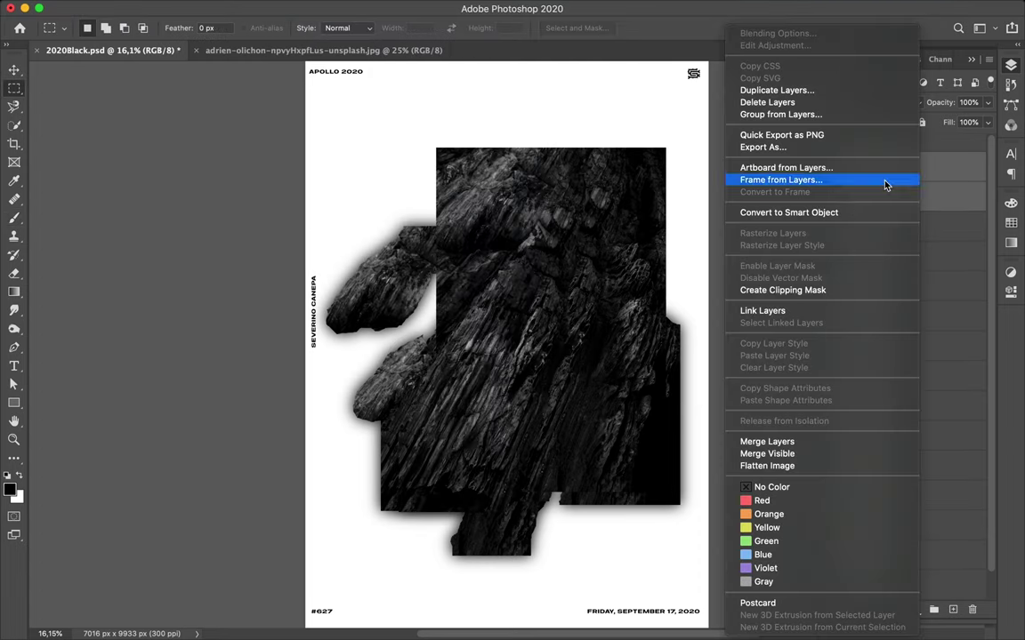
pyautogui.click(920, 226)
pyautogui.hotkey('ctrl', 'shift', ']')
pyautogui.press('v')
pyautogui.moveTo(627, 245)
pyautogui.mouseDown()
pyautogui.moveTo(576, 202)
pyautogui.moveTo(601, 185)
pyautogui.mouseUp()
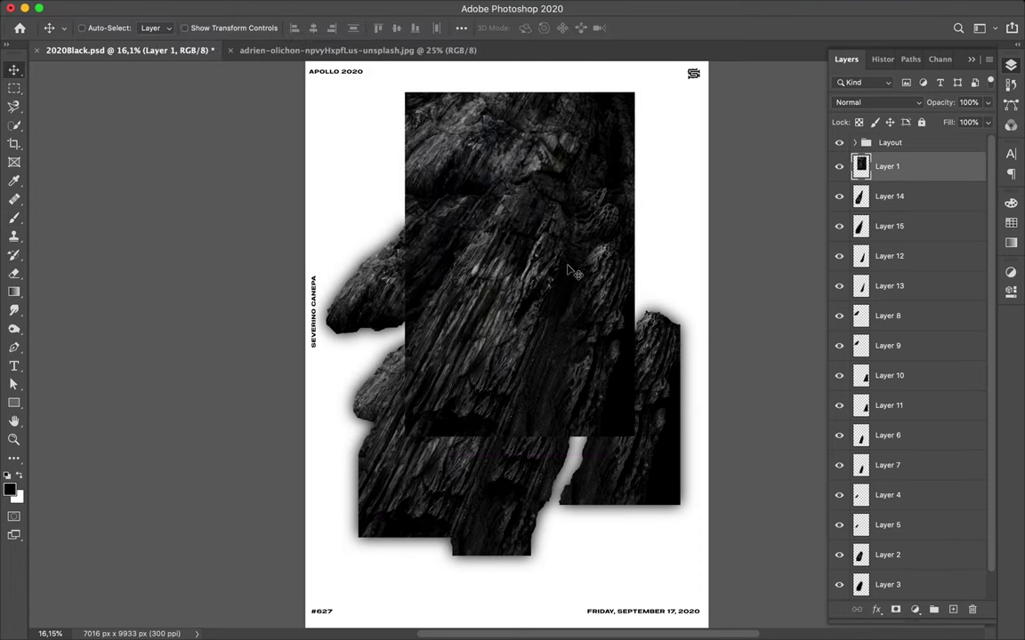
# Step: Copy a tall rock spire to its own layer and paint its shadow black on a new layer
pyautogui.press('l')
pyautogui.click(542, 444)
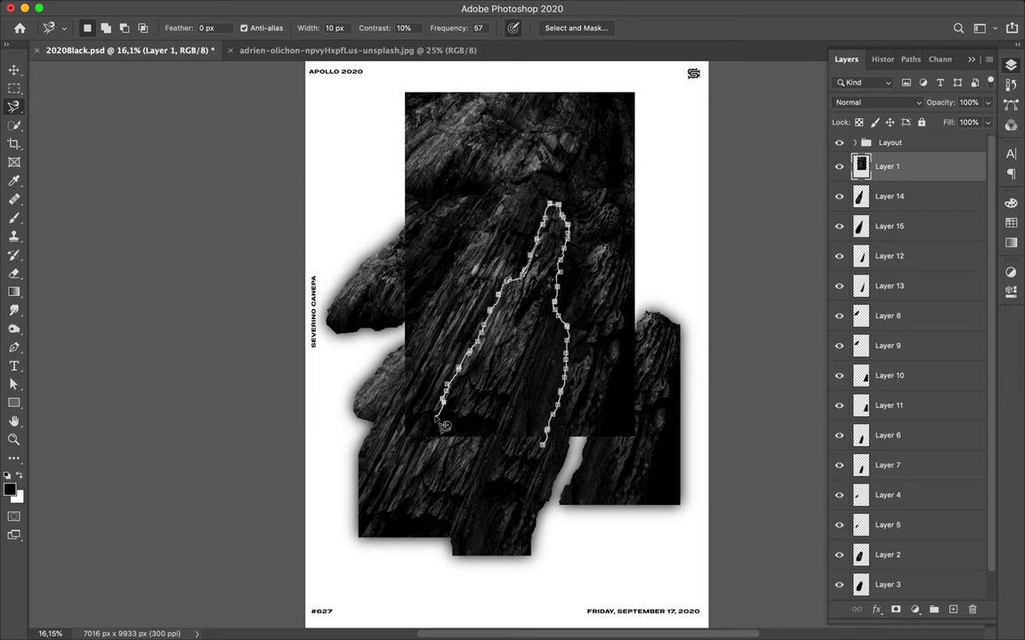
pyautogui.click(552, 456)
pyautogui.hotkey('ctrl', 'j')
pyautogui.press('v')
pyautogui.keyDown('ctrl'); pyautogui.click(952, 609); pyautogui.keyUp('ctrl')
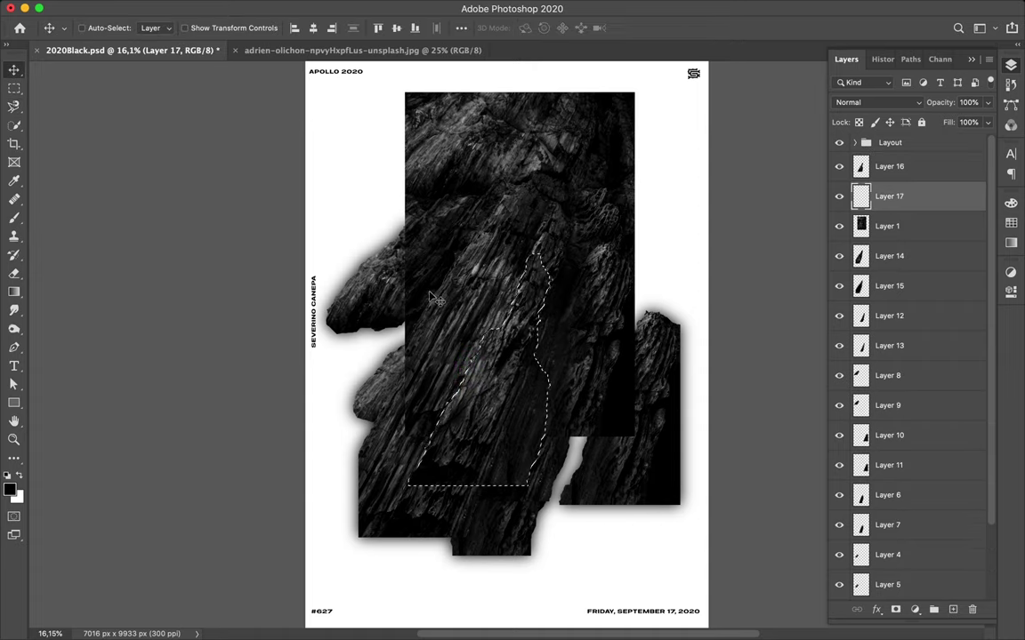
pyautogui.press('b')
pyautogui.moveTo(508, 244); pyautogui.dragTo(471, 266)
# Step: Blur the spire's shadow, hide Layer 1, link the spire with its shadow and reposition it
pyautogui.press('m')
pyautogui.click(332, 8)
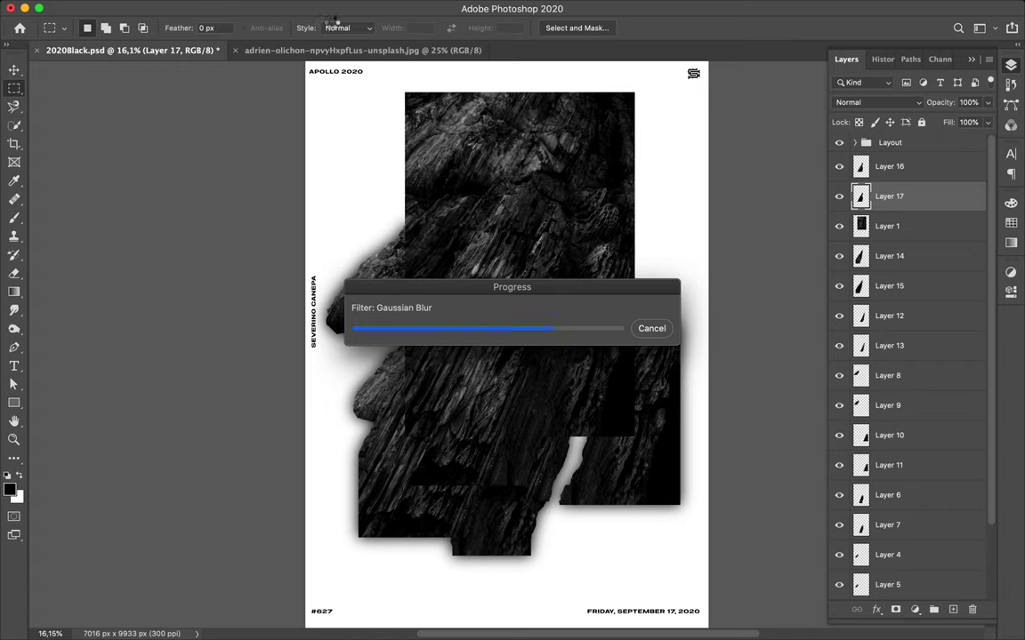
pyautogui.click(838, 226)
pyautogui.press('v')
pyautogui.keyDown('shift'); pyautogui.click(925, 169); pyautogui.keyUp('shift')
pyautogui.rightClick(927, 174)
pyautogui.click(806, 310)
pyautogui.moveTo(498, 290)
pyautogui.mouseDown()
pyautogui.moveTo(421, 421)
pyautogui.moveTo(435, 353)
pyautogui.mouseUp()
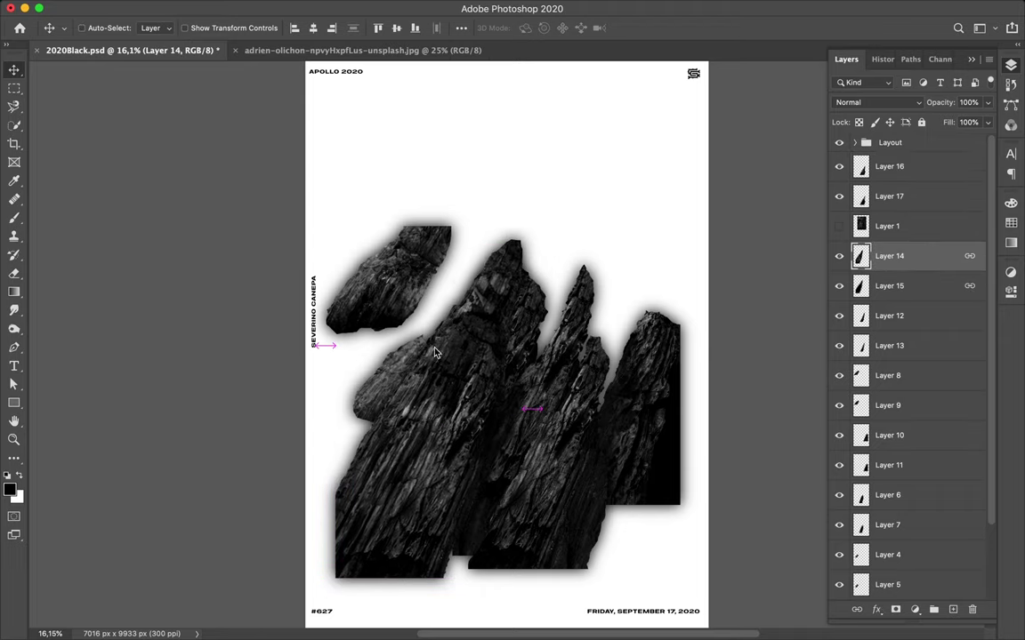
# Step: Pull the large left rock, right piece and tall spire into a tight cluster, fragment at upper right
pyautogui.moveTo(408, 290); pyautogui.dragTo(421, 294)
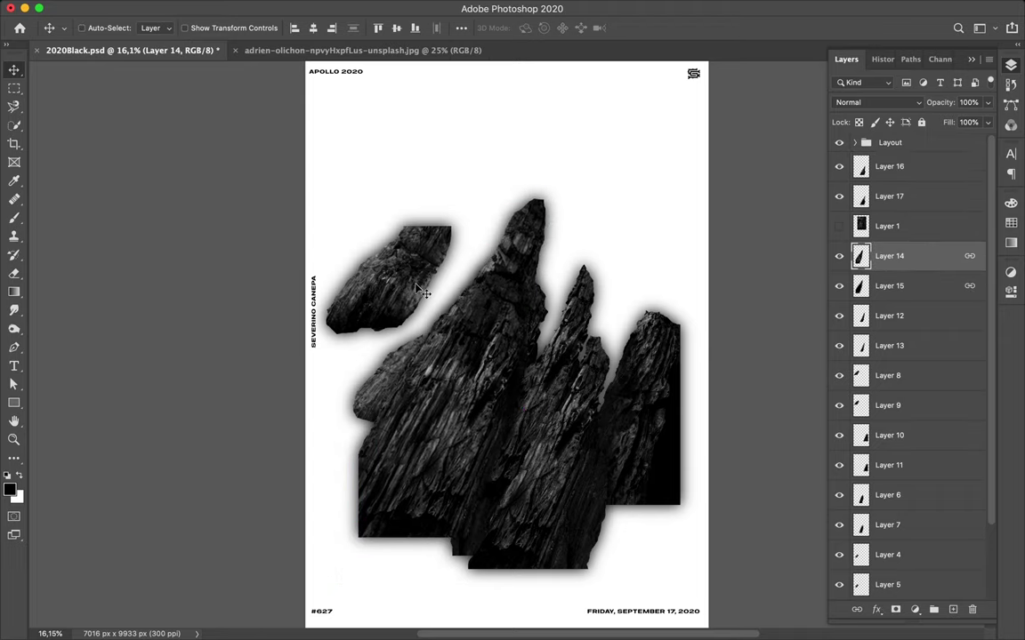
pyautogui.moveTo(478, 343)
pyautogui.mouseDown()
pyautogui.moveTo(405, 292)
pyautogui.moveTo(607, 181)
pyautogui.mouseUp()
pyautogui.moveTo(657, 365); pyautogui.dragTo(647, 320)
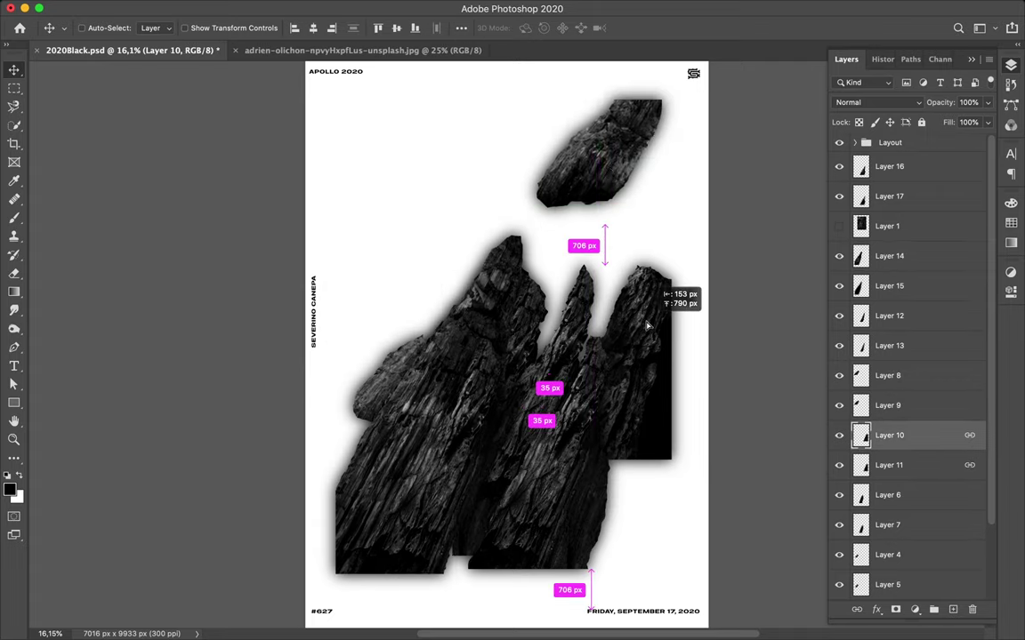
pyautogui.moveTo(527, 425); pyautogui.dragTo(538, 351)
# Step: Move the small left rock up, then duplicate it with its shadow lower in the cluster
pyautogui.moveTo(404, 378); pyautogui.dragTo(424, 344)
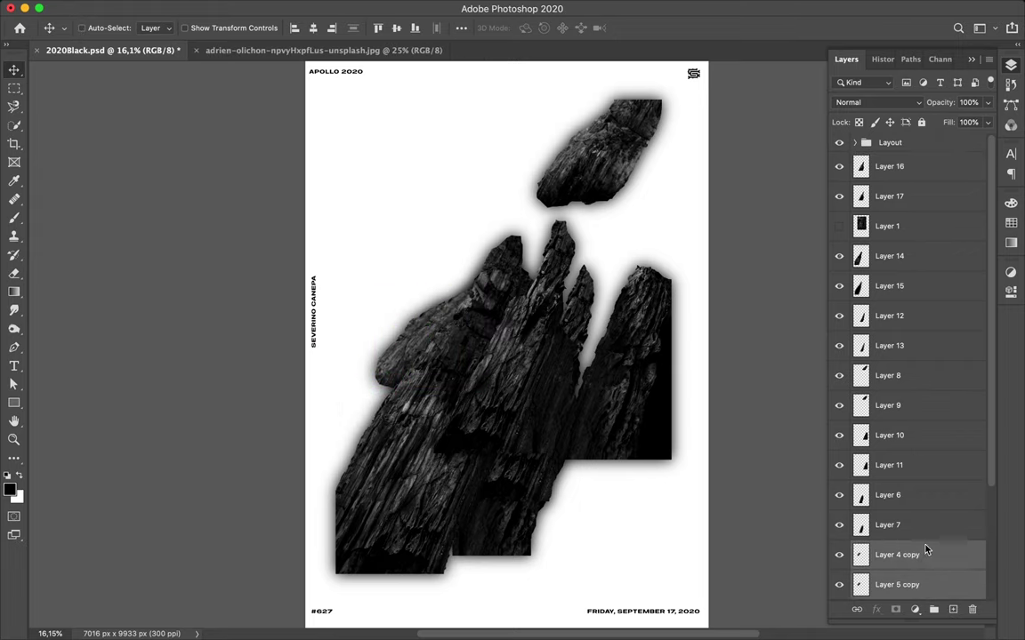
pyautogui.moveTo(923, 553); pyautogui.dragTo(900, 252)
pyautogui.keyDown('alt'); pyautogui.moveTo(425, 343); pyautogui.dragTo(480, 505); pyautogui.keyUp('alt')
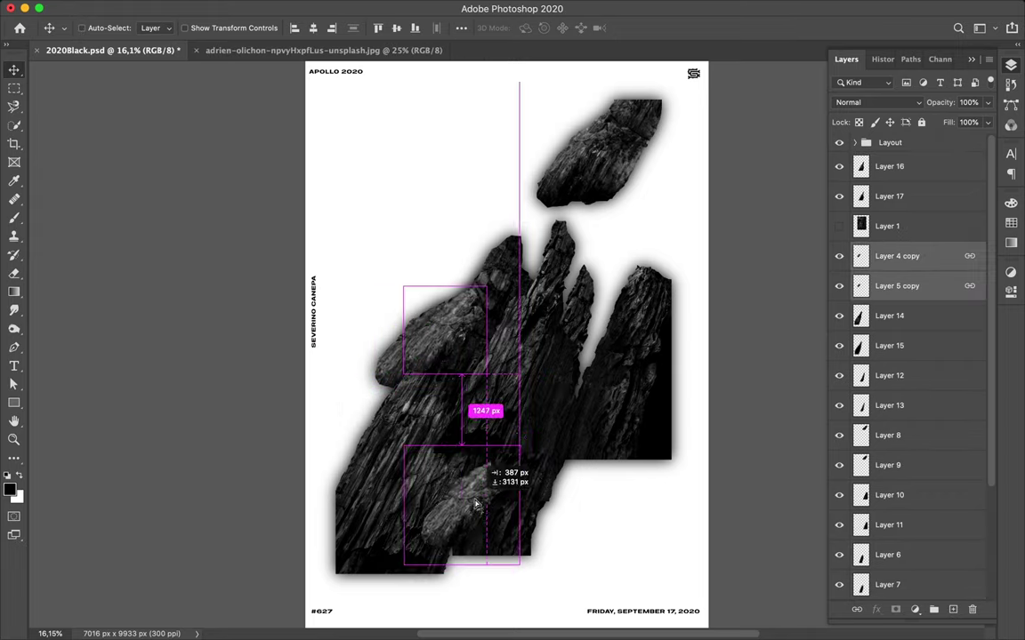
# Step: Tilt the lower rock copy about 13° and Alt-drag a duplicate further down
pyautogui.hotkey('ctrl', 't')
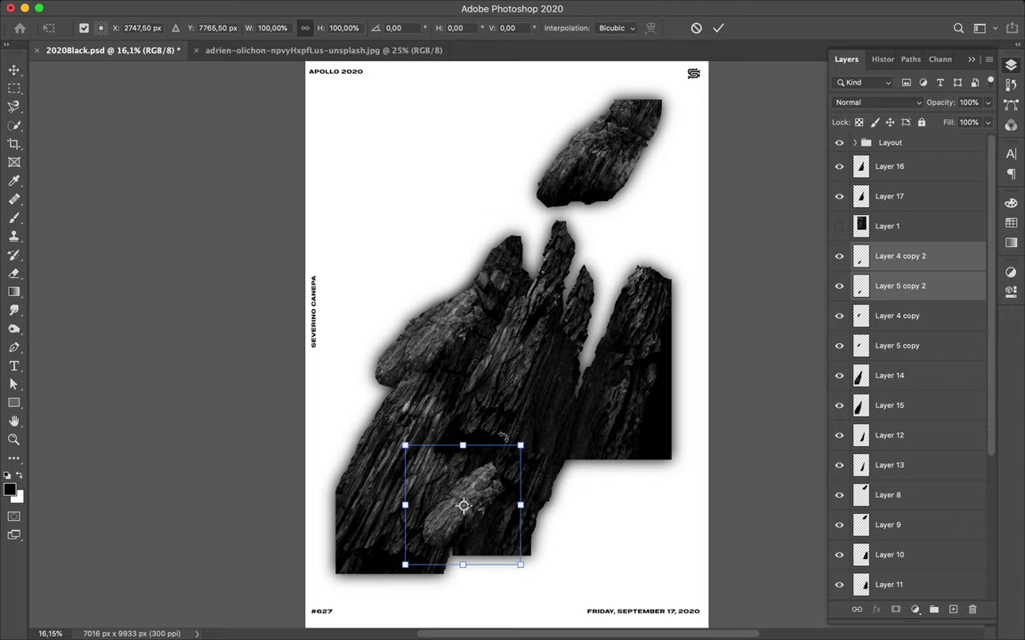
pyautogui.moveTo(530, 436); pyautogui.dragTo(507, 419)
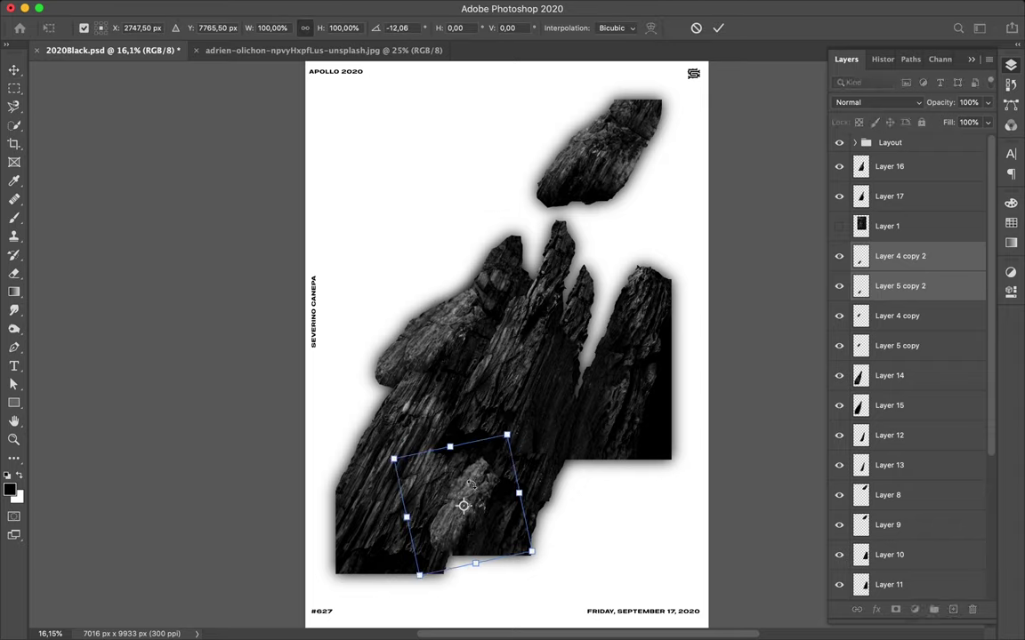
pyautogui.press('Return')
pyautogui.keyDown('alt'); pyautogui.moveTo(477, 490); pyautogui.dragTo(478, 530); pyautogui.keyUp('alt')
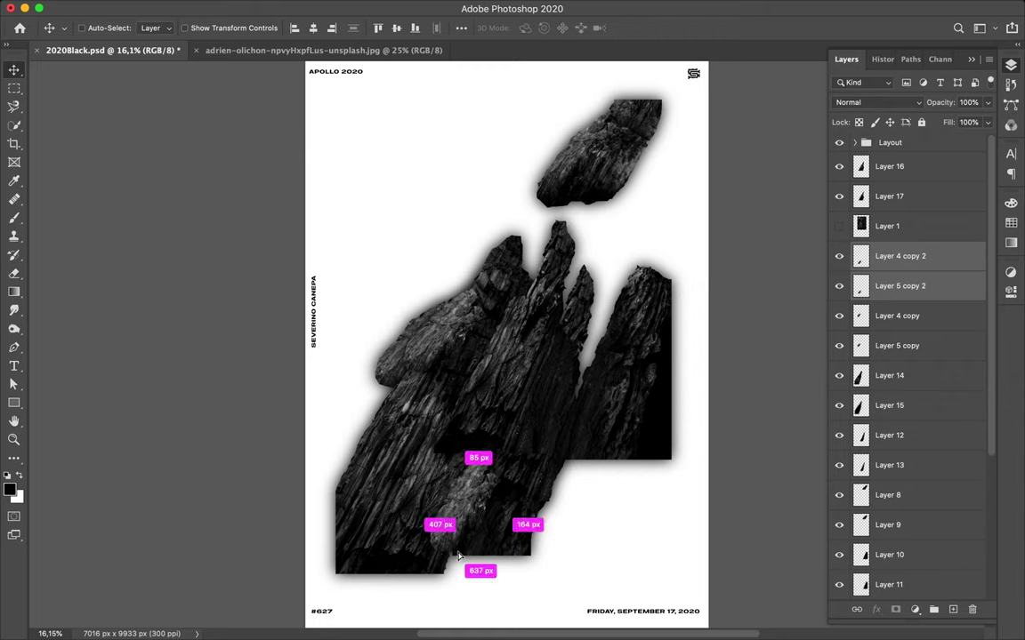
# Step: Link the two rock copy layers and move them below Layer 11
pyautogui.rightClick(925, 296)
pyautogui.click(789, 313)
pyautogui.moveTo(898, 285); pyautogui.dragTo(922, 545)
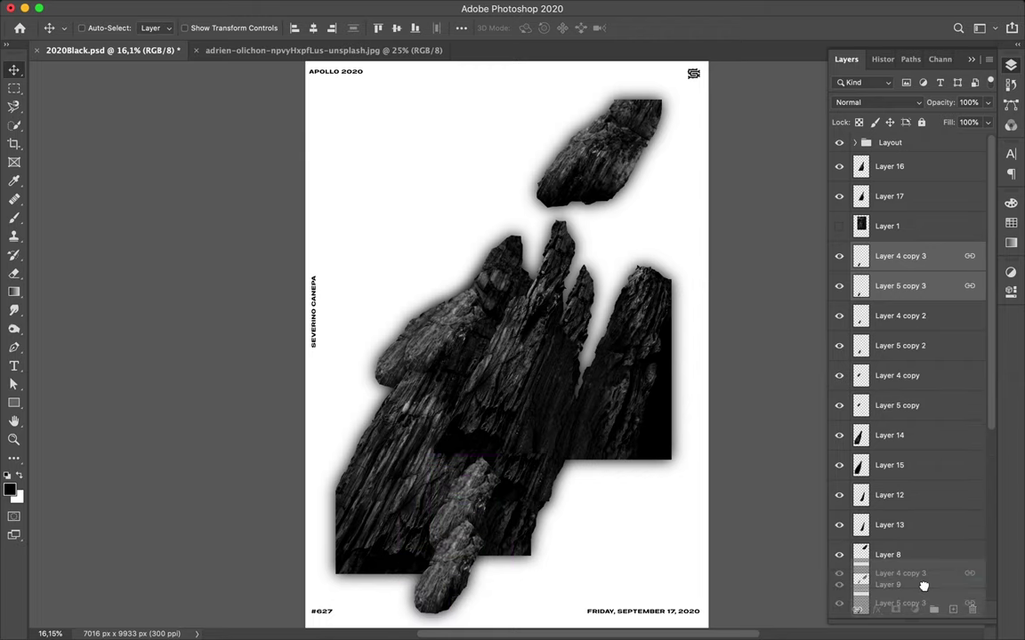
# Step: Duplicate the Layer 16/17 spire, link the copies, raise it toward the top boulder, stack above Layer 0
pyautogui.keyDown('ctrl'); pyautogui.click(487, 318); pyautogui.keyUp('ctrl')
pyautogui.keyDown('alt'); pyautogui.moveTo(488, 317); pyautogui.dragTo(405, 302); pyautogui.keyUp('alt')
pyautogui.rightClick(920, 178)
pyautogui.click(782, 313)
pyautogui.moveTo(409, 287); pyautogui.dragTo(534, 191)
pyautogui.moveTo(921, 181); pyautogui.dragTo(934, 562)
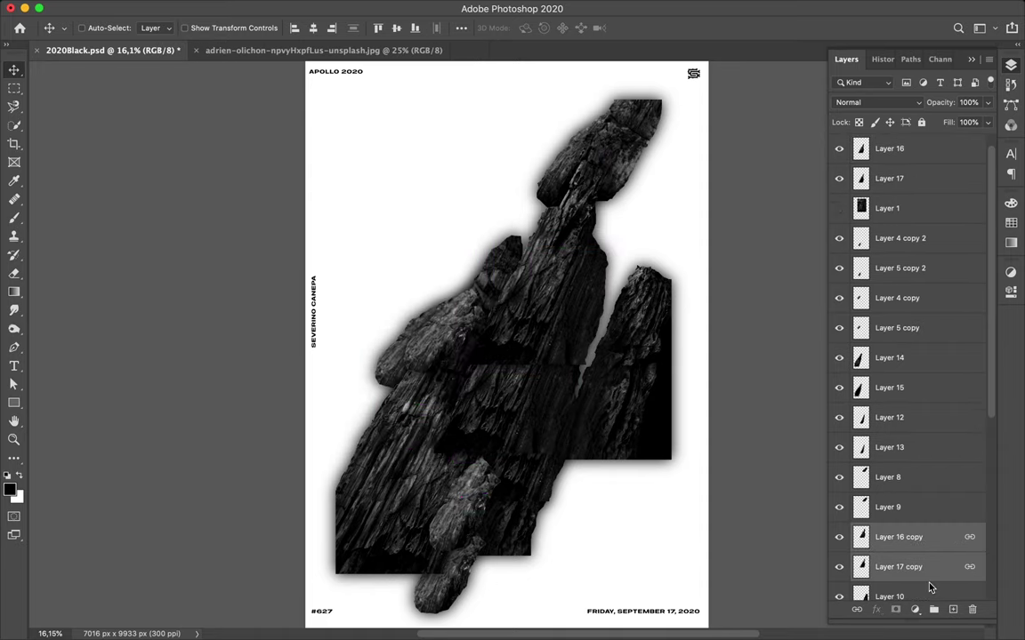
# Step: Reposition the Layer 16 rock and place Layers 16 and 17 below Layer 5 copy 2
pyautogui.moveTo(517, 386)
pyautogui.keyDown('ctrl'); pyautogui.mouseDown()
pyautogui.moveTo(498, 442)
pyautogui.moveTo(480, 405)
pyautogui.moveTo(490, 376)
pyautogui.mouseUp(); pyautogui.keyUp('ctrl')
pyautogui.moveTo(544, 322); pyautogui.dragTo(533, 356)
pyautogui.moveTo(889, 148); pyautogui.dragTo(910, 281)
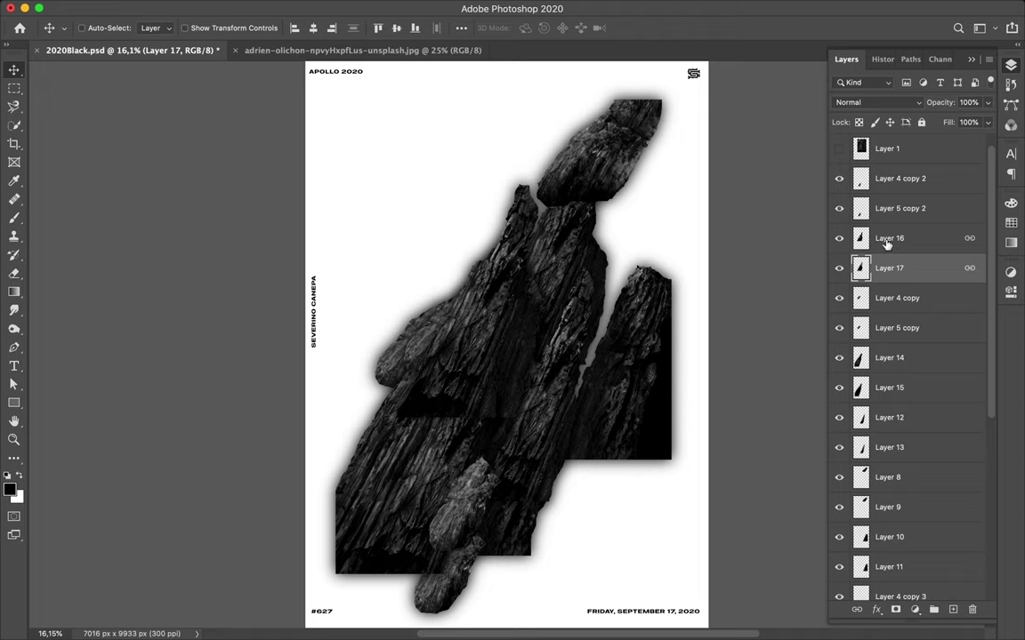
# Step: Nudge the Layer 16 and 17 rocks into place and move them below Layer 5 copy
pyautogui.click(889, 237)
pyautogui.keyDown('shift'); pyautogui.click(901, 268); pyautogui.keyUp('shift')
pyautogui.moveTo(495, 338); pyautogui.dragTo(500, 364)
pyautogui.moveTo(856, 267); pyautogui.dragTo(892, 346)
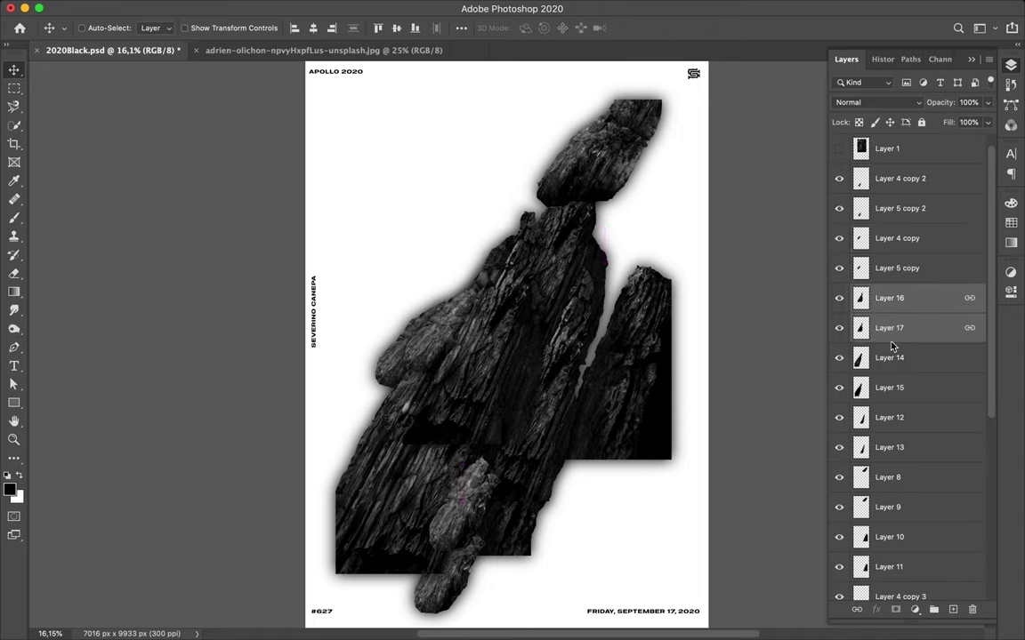
# Step: Duplicate the Layer 10/11 rock up-left and rotate the copy 180° upside down
pyautogui.keyDown('ctrl'); pyautogui.click(657, 345); pyautogui.keyUp('ctrl')
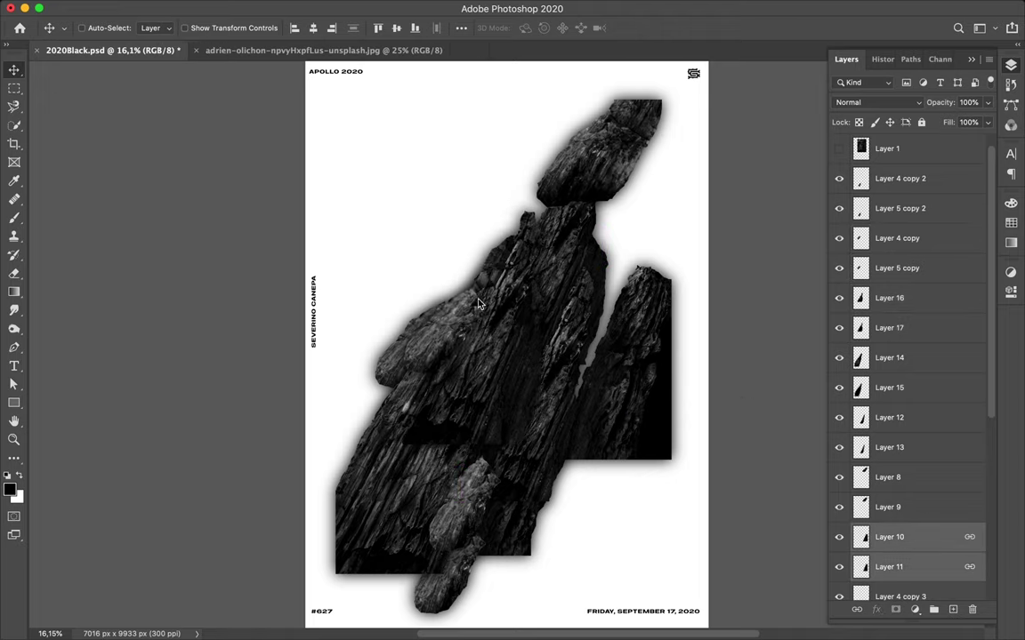
pyautogui.moveTo(461, 281); pyautogui.dragTo(386, 151)
pyautogui.hotkey('ctrl', 't')
pyautogui.moveTo(521, 327); pyautogui.dragTo(469, 396)
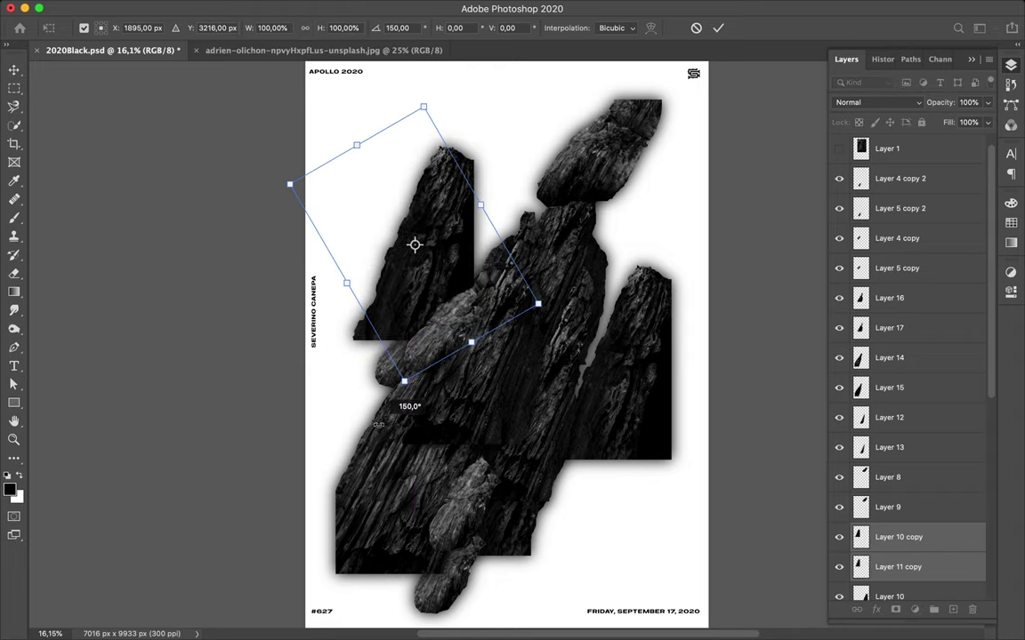
pyautogui.moveTo(469, 395); pyautogui.dragTo(317, 383)
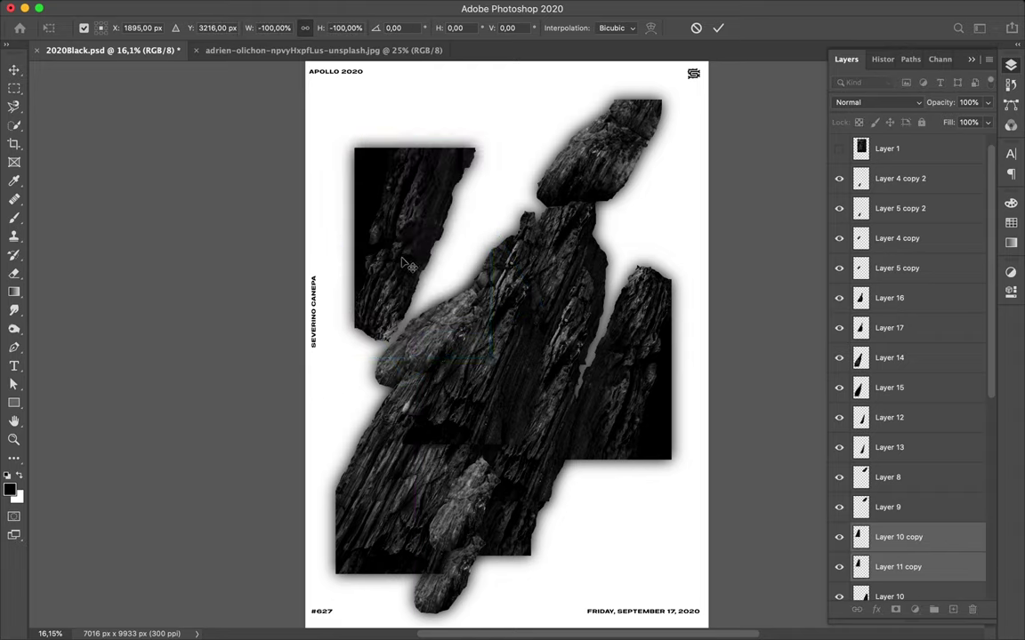
pyautogui.press('Return')
# Step: Link Layer 10 copy and Layer 11 copy, lower the rock slightly, and stack it above Layer 0
pyautogui.rightClick(934, 552)
pyautogui.click(783, 338)
pyautogui.moveTo(399, 196)
pyautogui.mouseDown()
pyautogui.moveTo(403, 334)
pyautogui.moveTo(405, 278)
pyautogui.mouseUp()
pyautogui.scroll(-5, 932, 460)
pyautogui.scroll(-1, 932, 459)
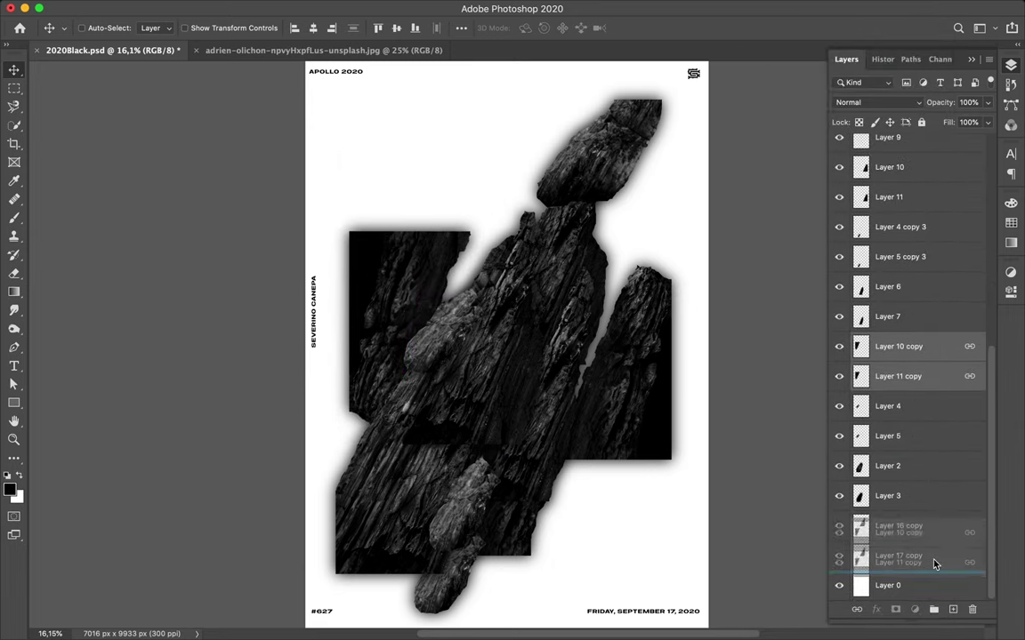
pyautogui.moveTo(916, 364); pyautogui.dragTo(889, 574)
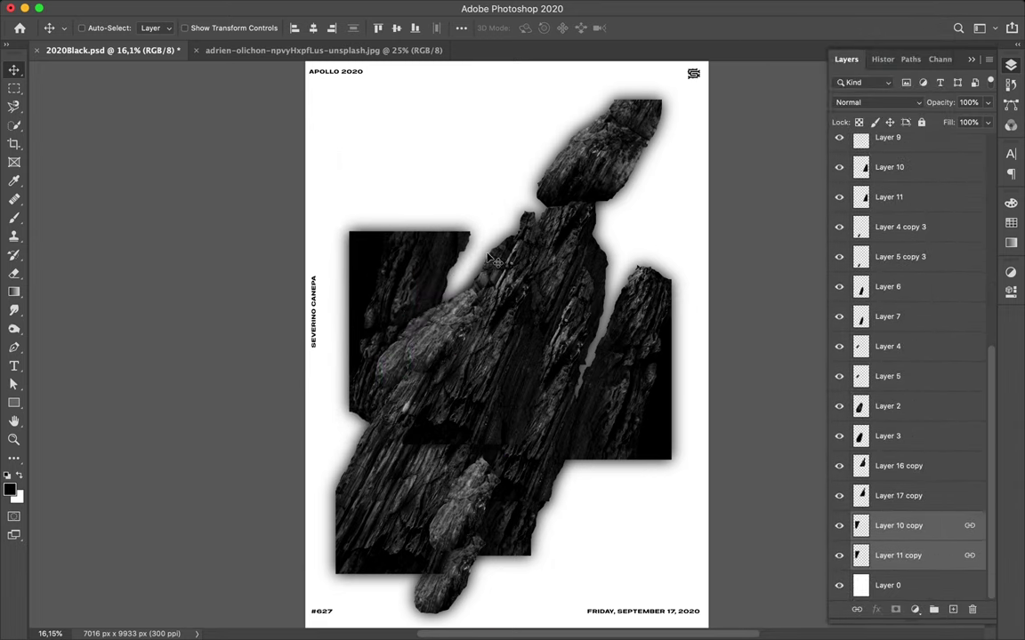
# Step: Move the Layer 4 copy 2 rock piece down and slightly left
pyautogui.click(900, 344)
pyautogui.moveTo(516, 271); pyautogui.dragTo(514, 267)
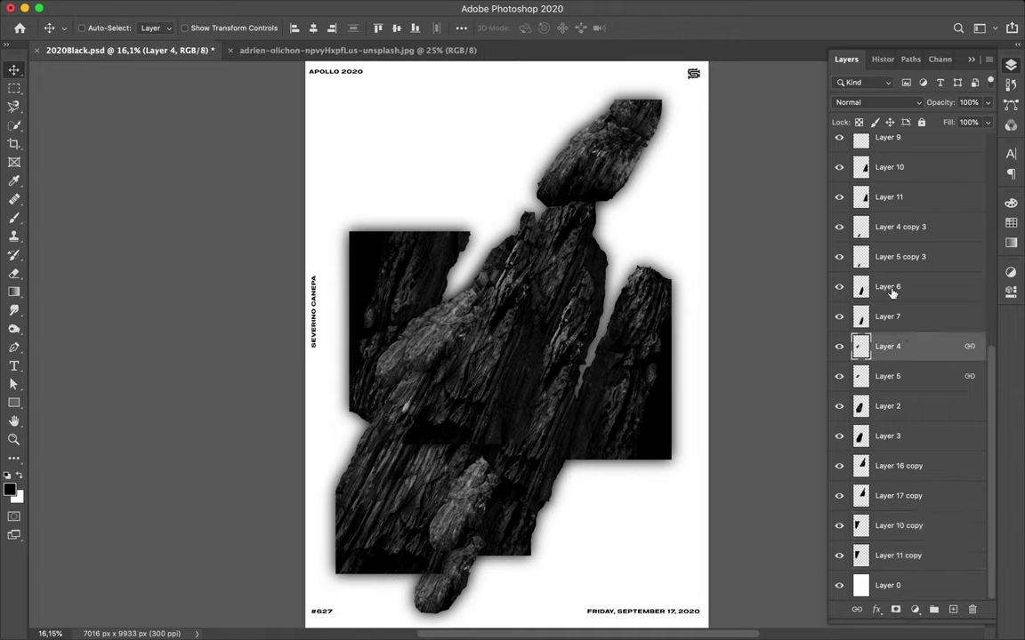
pyautogui.scroll(3, 894, 289)
pyautogui.scroll(3, 898, 267)
pyautogui.click(901, 196)
pyautogui.scroll(-6, 914, 267)
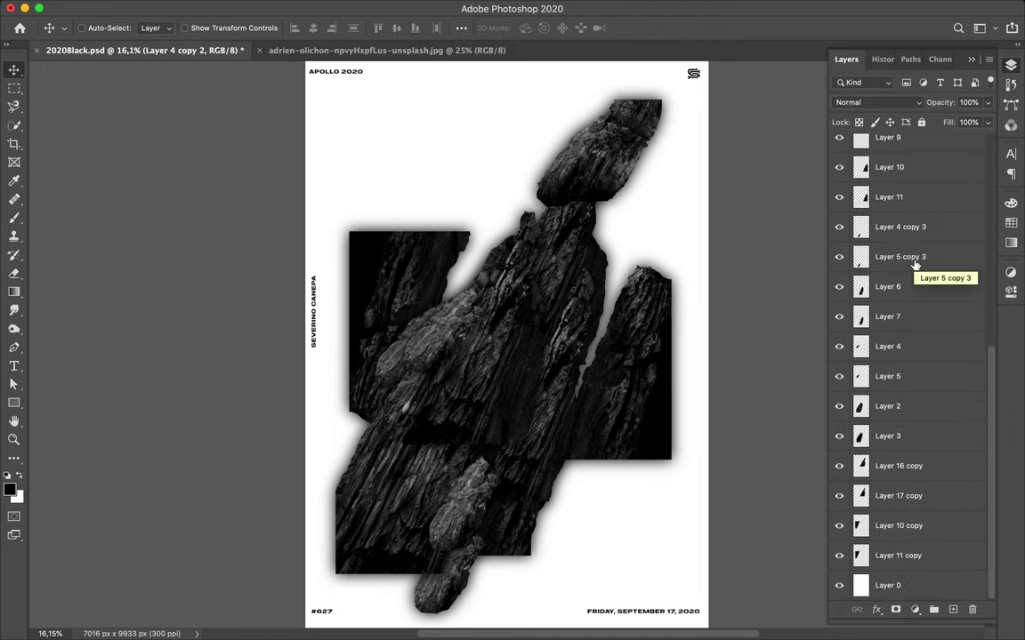
pyautogui.moveTo(591, 288)
pyautogui.mouseDown()
pyautogui.moveTo(580, 332)
pyautogui.moveTo(620, 315)
pyautogui.moveTo(589, 467)
pyautogui.mouseUp()
# Step: Move both Layer 12 rock pieces together and merge Layer 12 copy into Layer 12
pyautogui.scroll(3, 944, 157)
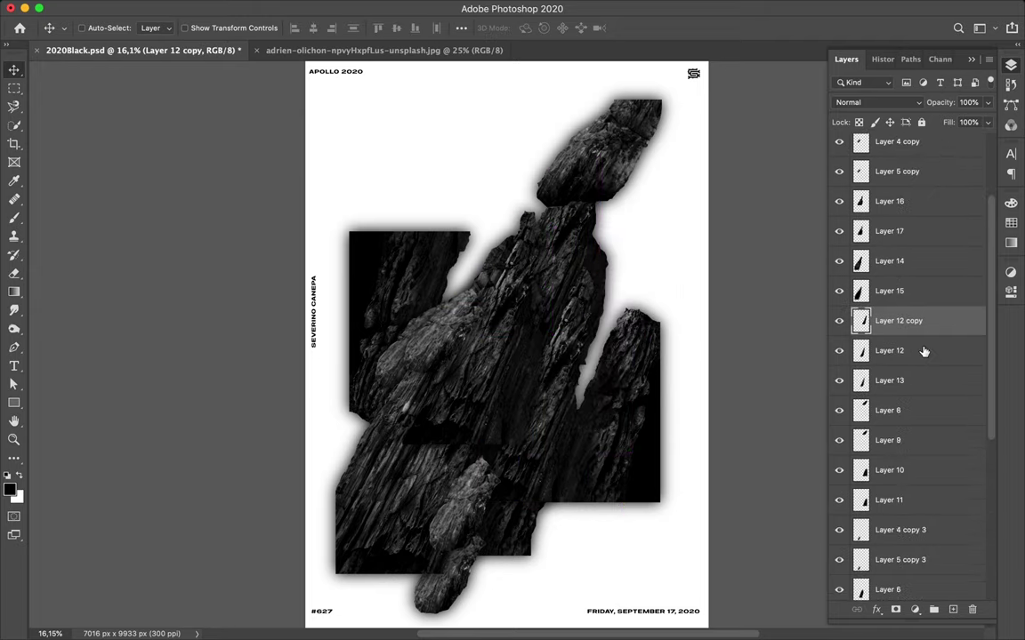
pyautogui.keyDown('shift'); pyautogui.click(890, 350); pyautogui.keyUp('shift')
pyautogui.moveTo(524, 329); pyautogui.dragTo(570, 349)
pyautogui.hotkey('ctrl', 'e')
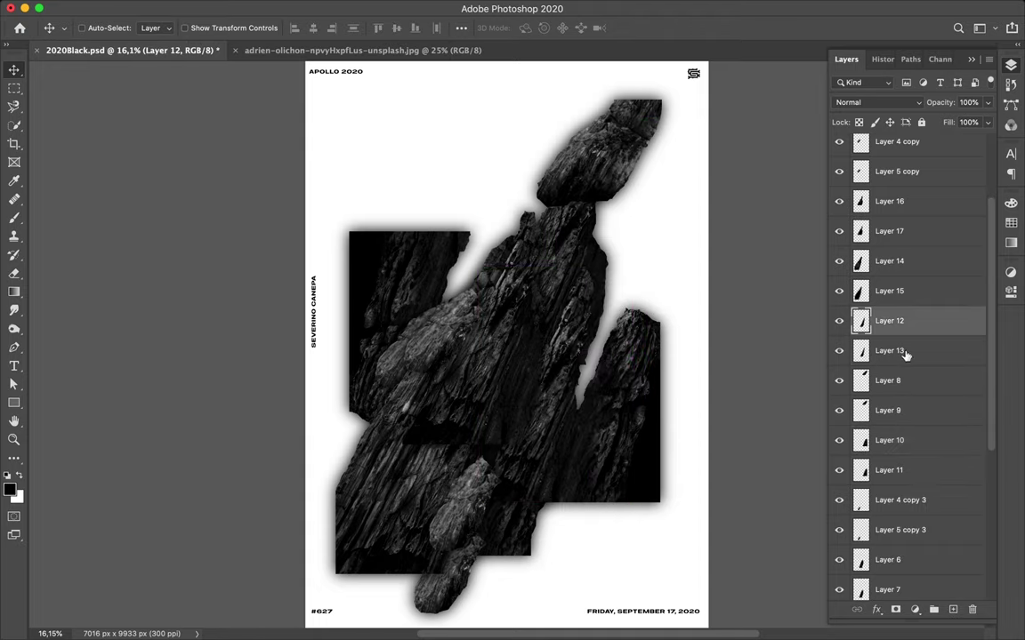
# Step: Duplicate and link Layers 12 and 13, lower the copies in the stack, nudge the dark left block down
pyautogui.keyDown('shift'); pyautogui.click(889, 351); pyautogui.keyUp('shift')
pyautogui.moveTo(527, 320)
pyautogui.mouseDown()
pyautogui.moveTo(647, 301)
pyautogui.moveTo(643, 267)
pyautogui.mouseUp()
pyautogui.rightClick(945, 322)
pyautogui.click(765, 322)
pyautogui.moveTo(907, 327); pyautogui.dragTo(910, 542)
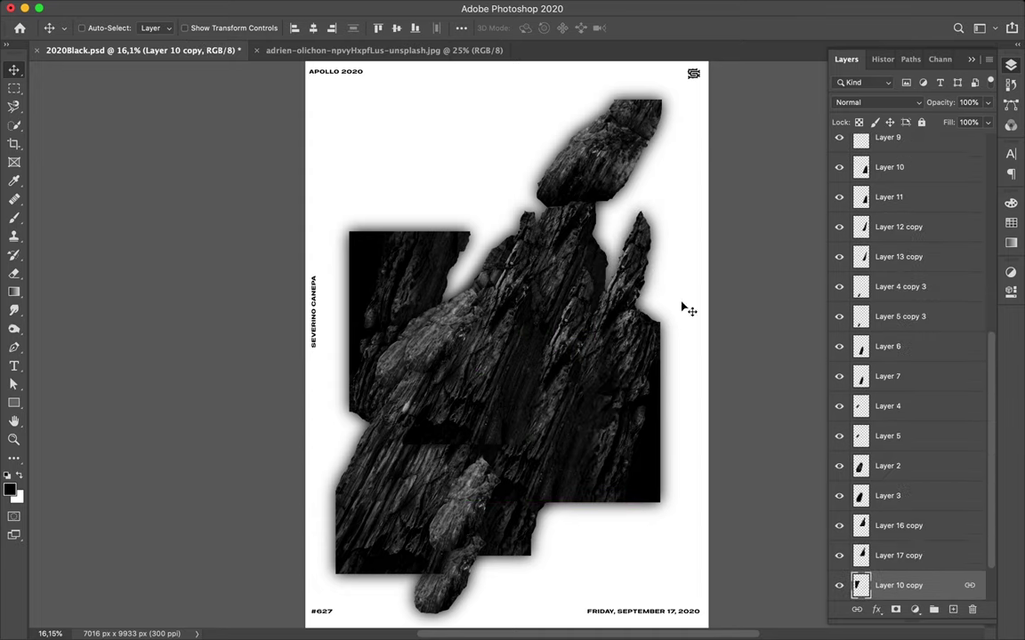
pyautogui.moveTo(404, 304); pyautogui.dragTo(407, 323)
# Step: Try duplicating the Layer 16 copy spire up-left, then undo it
pyautogui.click(566, 275)
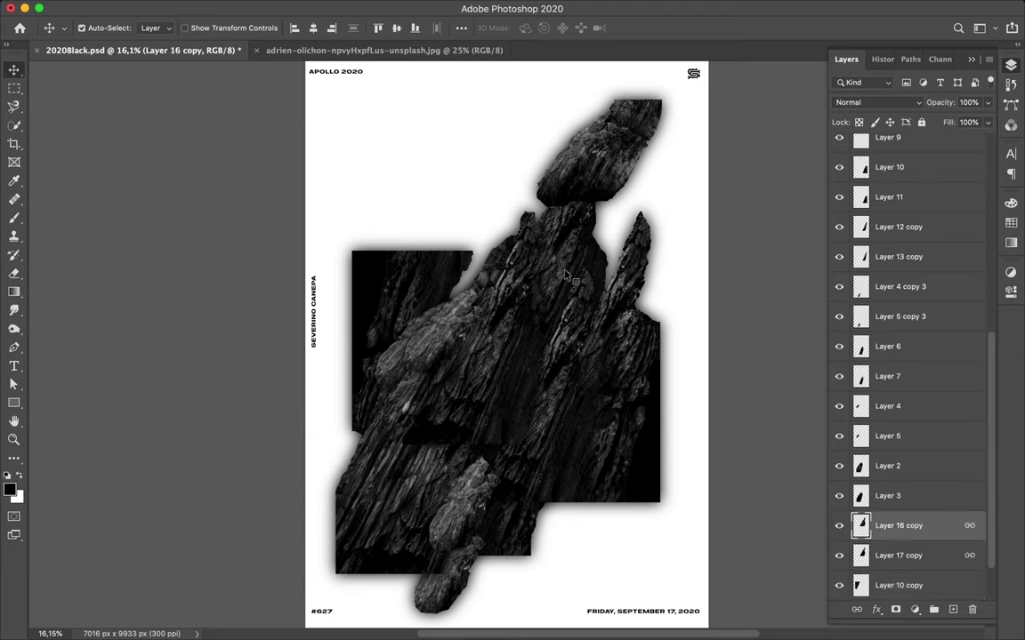
pyautogui.keyDown('shift'); pyautogui.click(874, 559); pyautogui.keyUp('shift')
pyautogui.moveTo(874, 558); pyautogui.dragTo(874, 587)
pyautogui.moveTo(532, 285); pyautogui.dragTo(487, 250)
pyautogui.hotkey('ctrl', 'z')
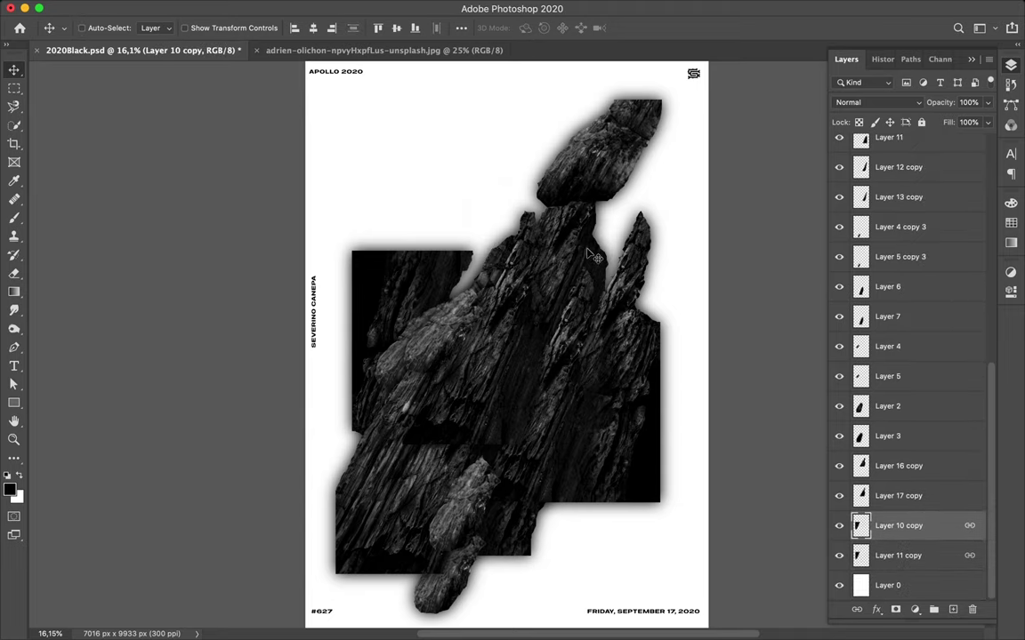
# Step: Duplicate the Layer 16 copy and Layer 17 copy spire and flip it horizontally
pyautogui.click(874, 466)
pyautogui.keyDown('shift'); pyautogui.click(874, 495); pyautogui.keyUp('shift')
pyautogui.moveTo(865, 493); pyautogui.dragTo(856, 569)
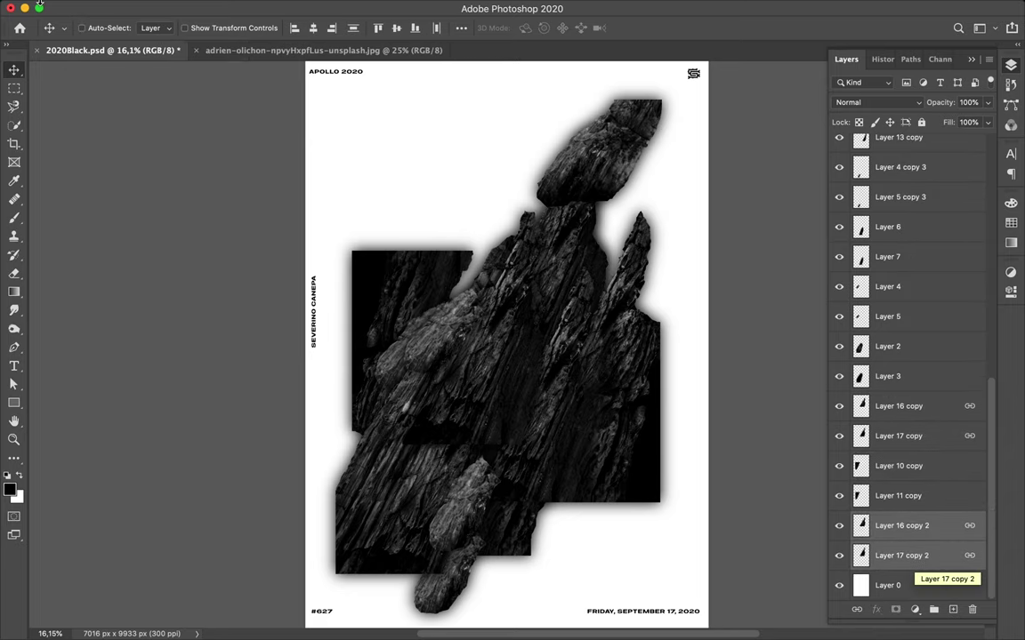
pyautogui.click(113, 8)
pyautogui.click(546, 572)
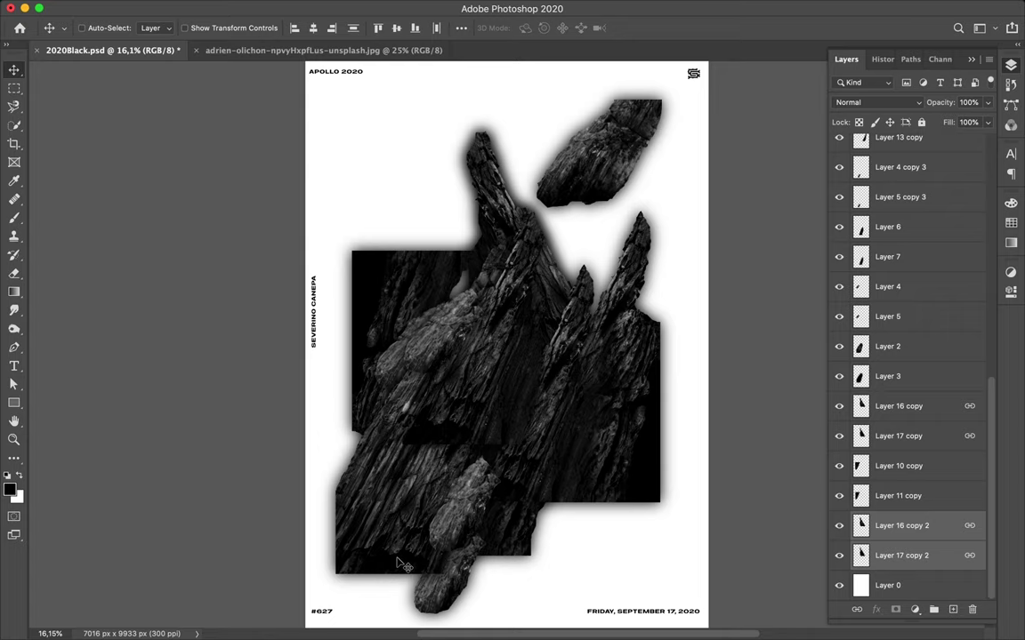
pyautogui.rightClick(834, 475)
pyautogui.press('Escape')
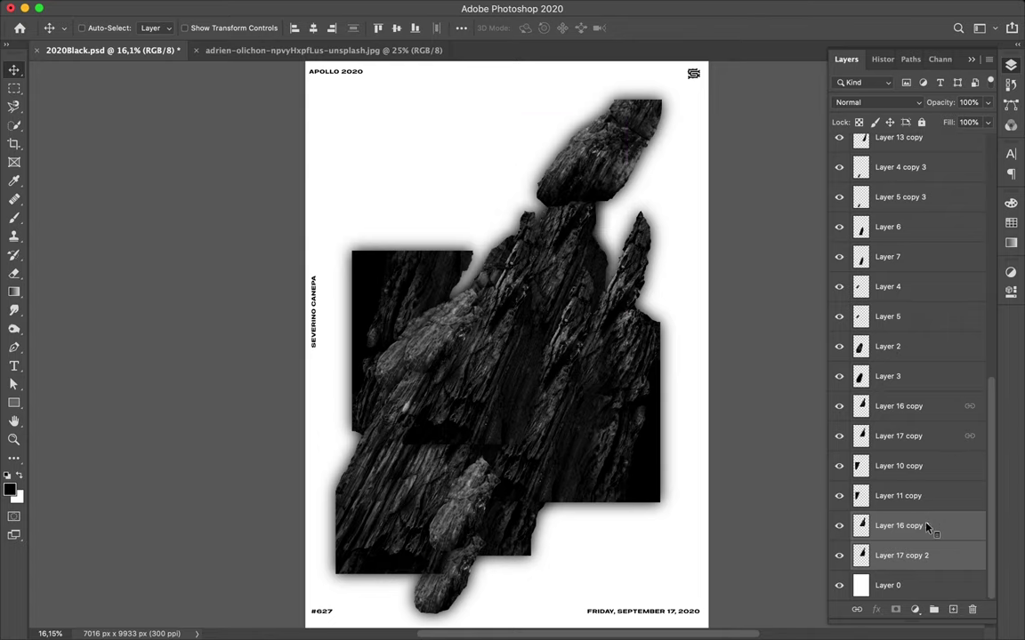
# Step: Link Layer 16 copy 2 and Layer 17 copy 2 and flip them horizontally via Edit > Transform
pyautogui.click(918, 531)
pyautogui.keyDown('shift'); pyautogui.click(901, 555); pyautogui.keyUp('shift')
pyautogui.rightClick(901, 555)
pyautogui.click(774, 300)
pyautogui.click(112, 8)
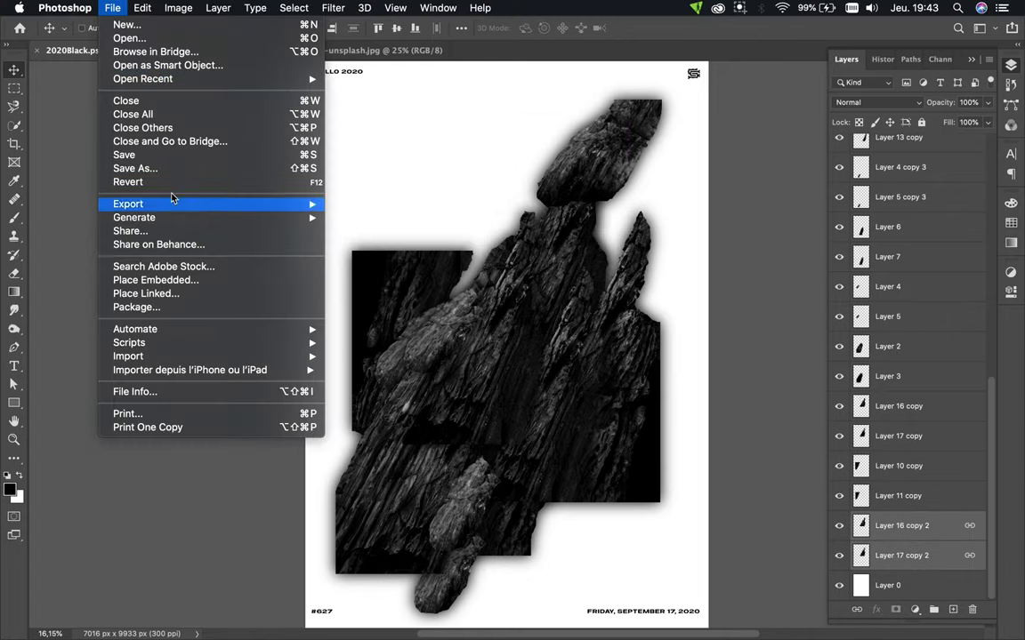
pyautogui.click(396, 561)
# Step: Place the flipped spire at the upper left and raise its layers in the stack
pyautogui.moveTo(407, 553); pyautogui.dragTo(384, 235)
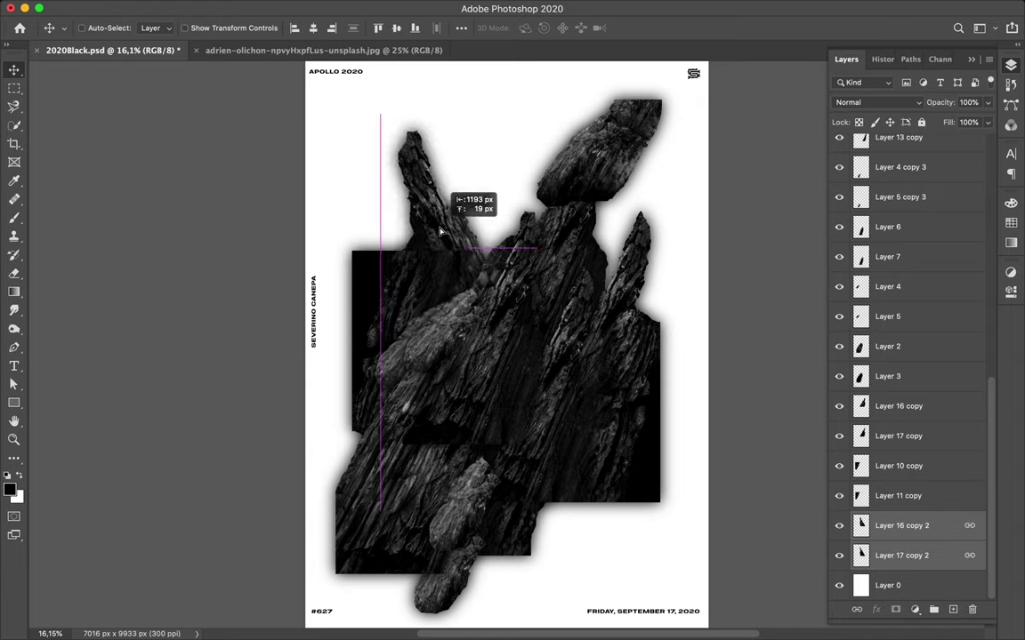
pyautogui.moveTo(383, 236); pyautogui.dragTo(465, 249)
pyautogui.moveTo(425, 180); pyautogui.dragTo(409, 159)
pyautogui.moveTo(865, 525)
pyautogui.mouseDown()
pyautogui.moveTo(900, 340)
pyautogui.moveTo(889, 222)
pyautogui.mouseUp()
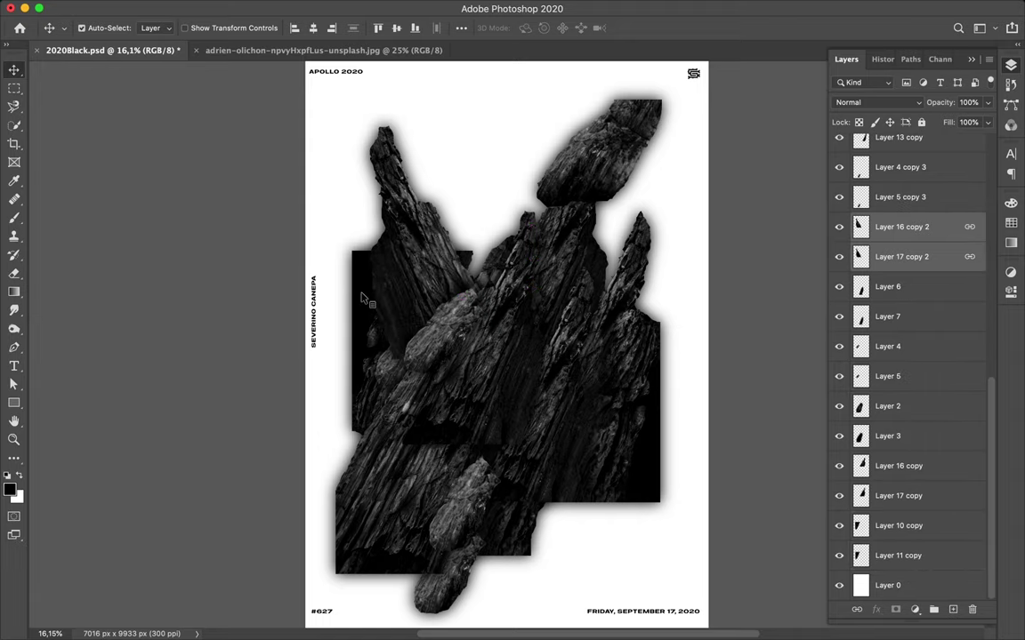
# Step: Duplicate the Layer 10/11 copy rock as linked copy 2 layers and move it toward the left edge
pyautogui.click(898, 526)
pyautogui.keyDown('shift'); pyautogui.click(903, 556); pyautogui.keyUp('shift')
pyautogui.moveTo(902, 556); pyautogui.dragTo(886, 214)
pyautogui.moveTo(415, 271)
pyautogui.mouseDown()
pyautogui.moveTo(430, 309)
pyautogui.moveTo(424, 295)
pyautogui.mouseUp()
pyautogui.rightClick(899, 256)
pyautogui.click(703, 366)
pyautogui.rightClick(932, 229)
pyautogui.click(783, 303)
pyautogui.moveTo(391, 260); pyautogui.dragTo(448, 359)
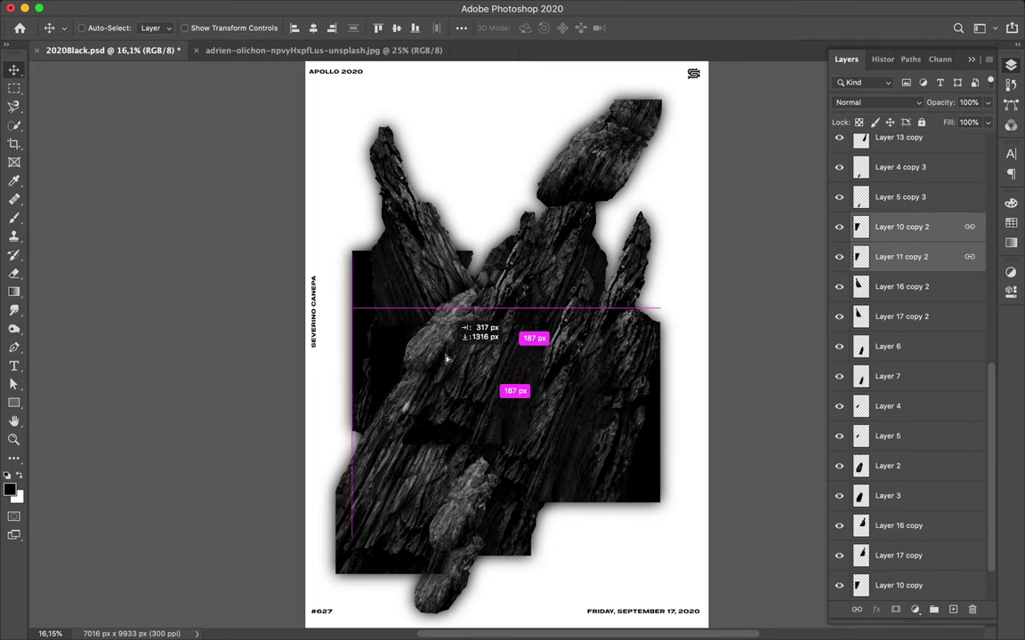
# Step: Rotate the linked Layer 10/11 copy 2 rocks 90 degrees
pyautogui.hotkey('ctrl', 't')
pyautogui.moveTo(337, 418); pyautogui.dragTo(431, 346)
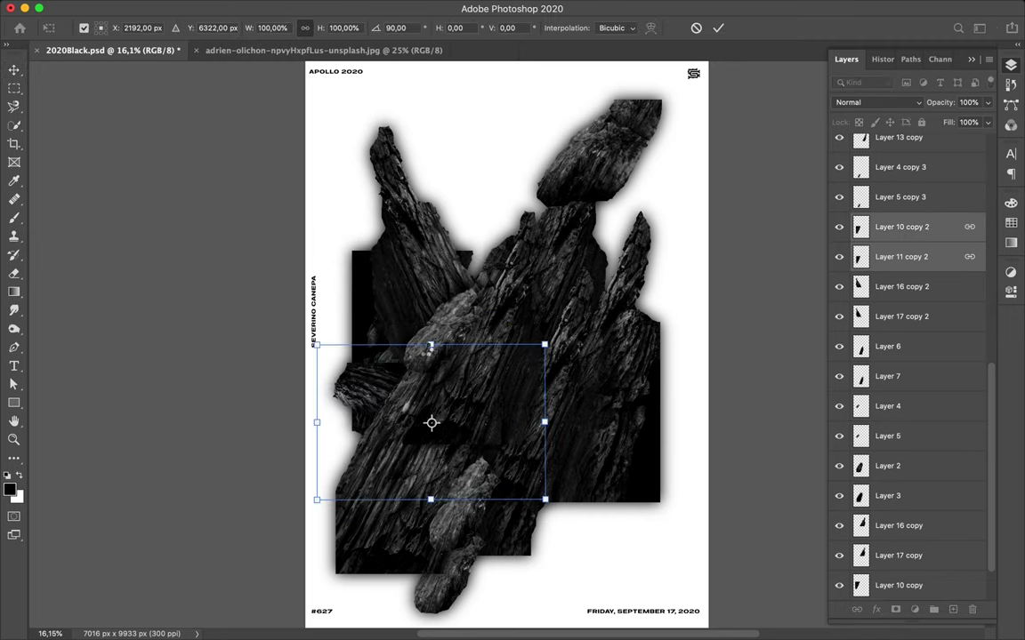
pyautogui.press('Return')
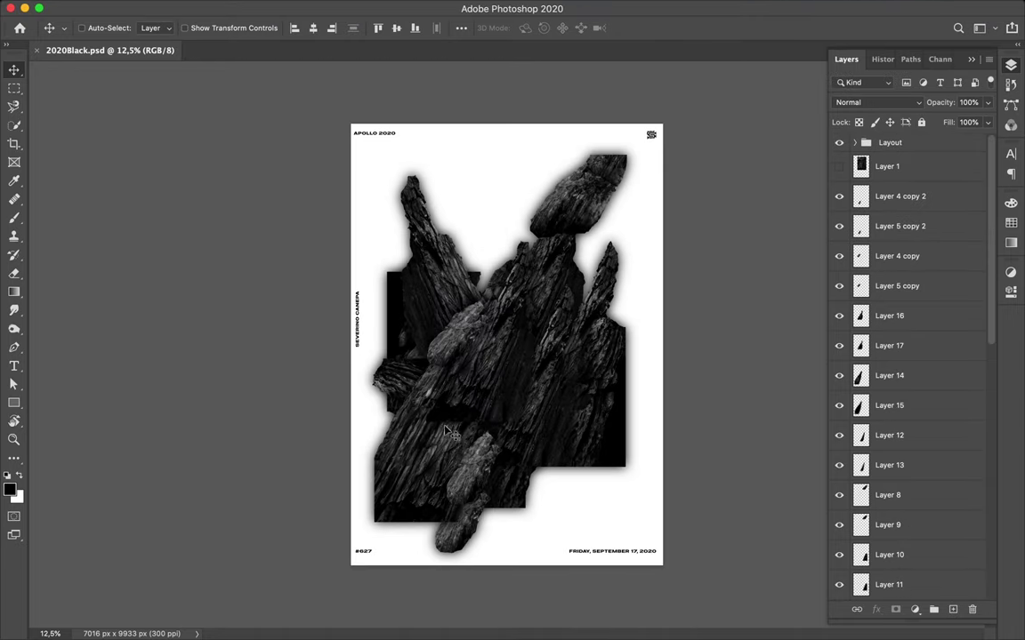
# Step: Magnetic-lasso a rock from Layer 1, copy it to a new layer, and deselect
pyautogui.keyDown('super'); pyautogui.click(612, 235); pyautogui.keyUp('super')
pyautogui.press('l')
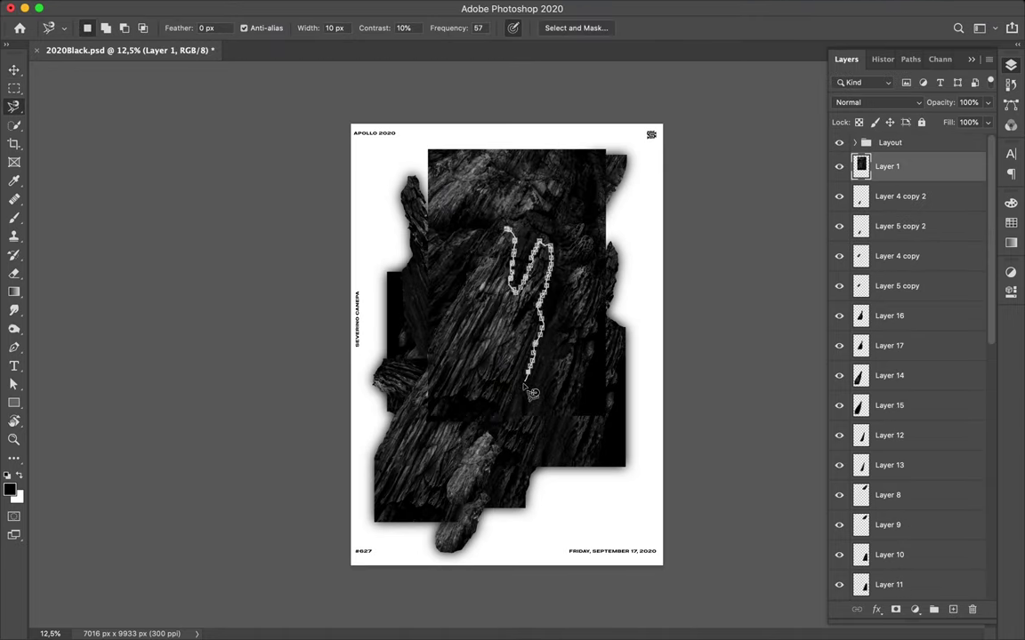
pyautogui.click(508, 235)
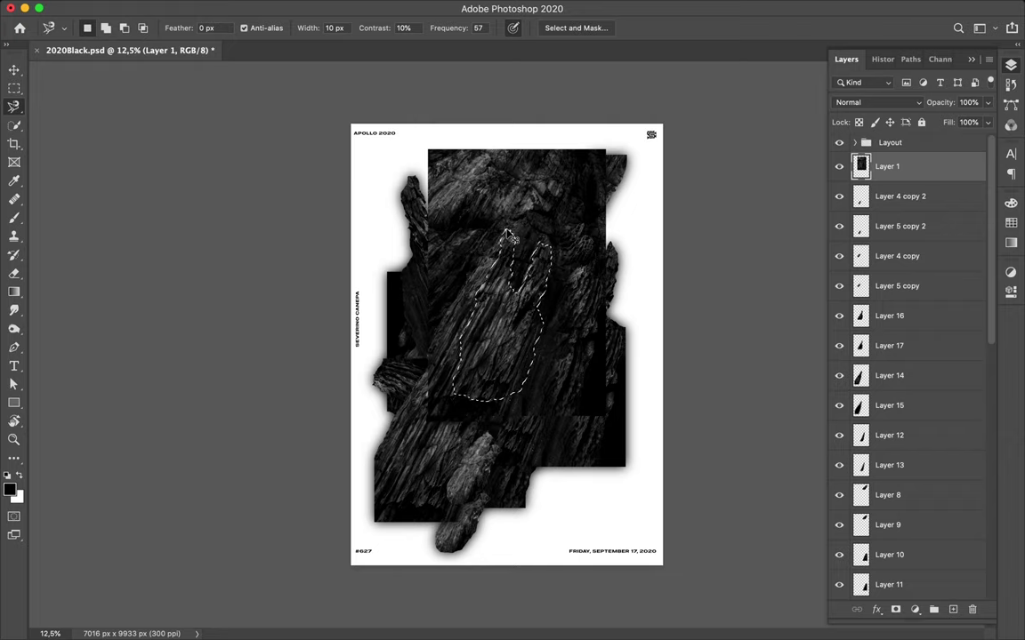
pyautogui.press('super+j')
pyautogui.press('b')
pyautogui.press('m')
pyautogui.press('super+d')
pyautogui.click(333, 8)
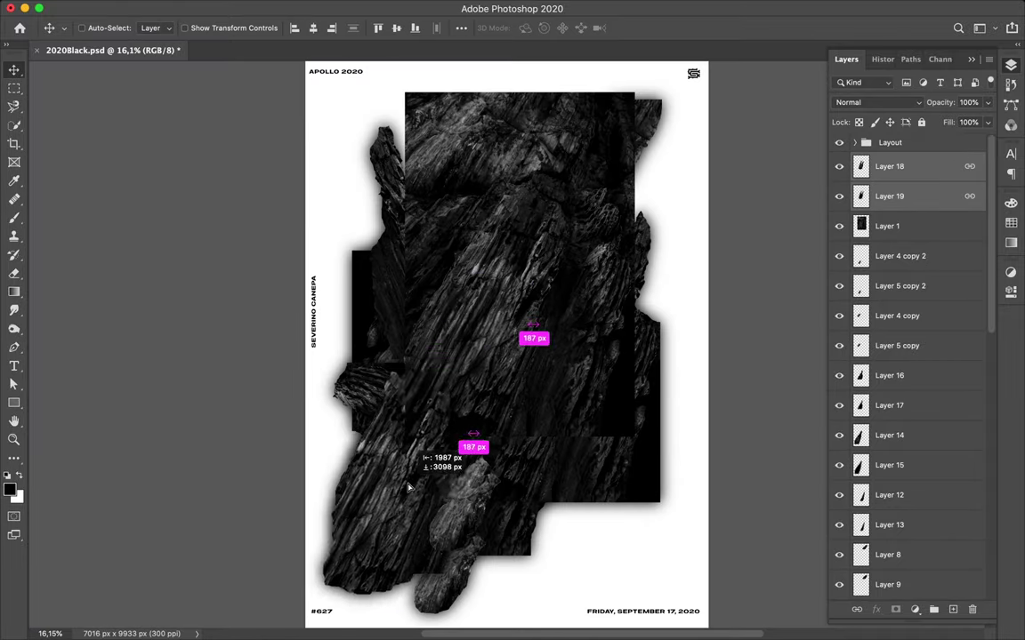
# Step: Move Layers 18 and 19 lower, then lasso another Layer 1 chunk onto a new layer and shift it down
pyautogui.moveTo(889, 195); pyautogui.dragTo(843, 299)
pyautogui.click(863, 174)
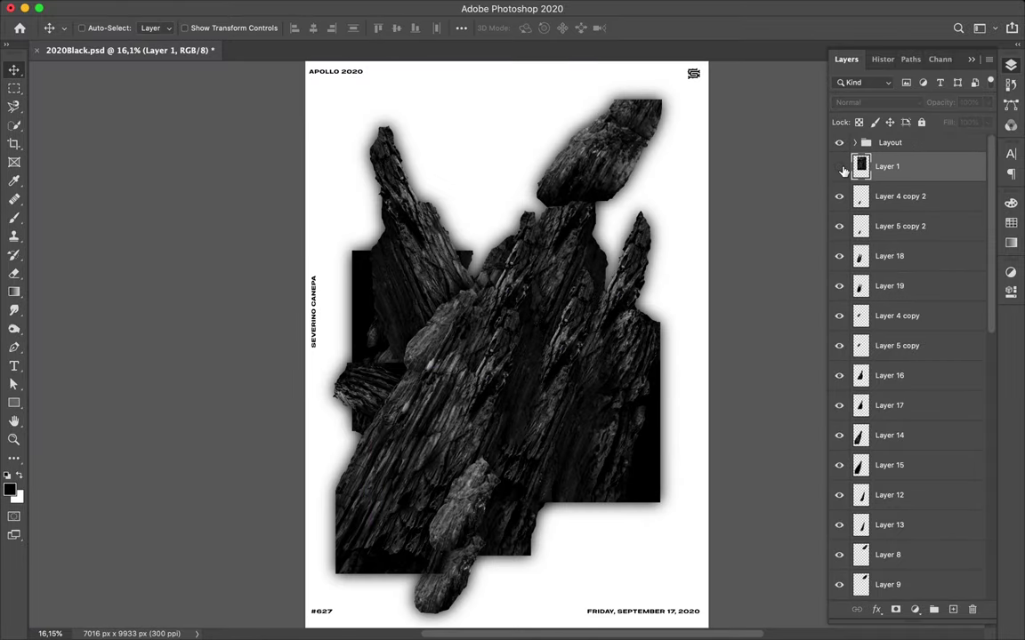
pyautogui.press('l')
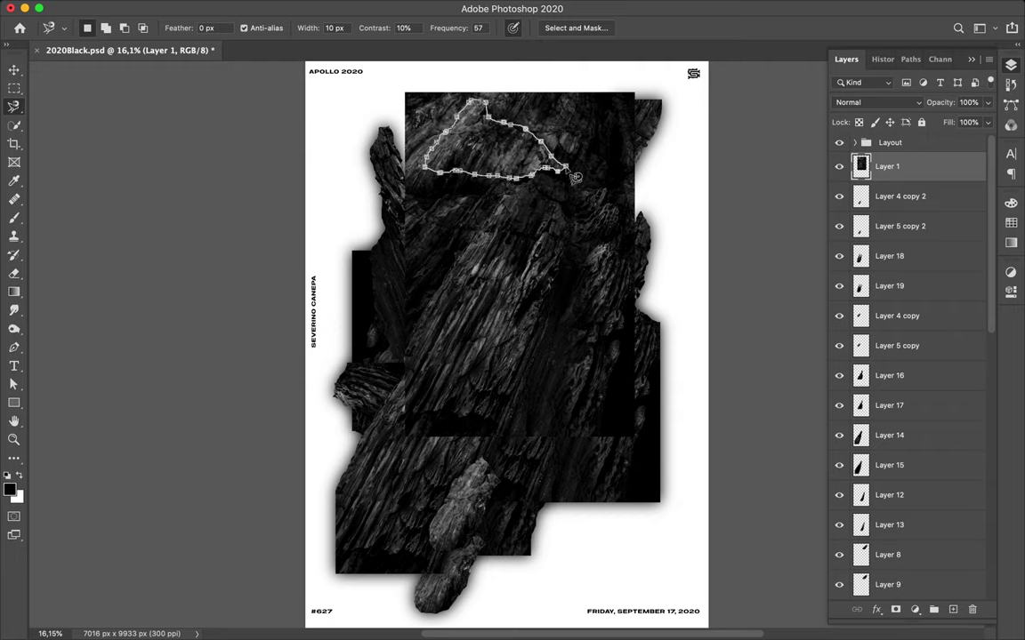
pyautogui.hotkey('ctrl', 'j')
pyautogui.press('v')
pyautogui.moveTo(491, 201); pyautogui.dragTo(495, 236)
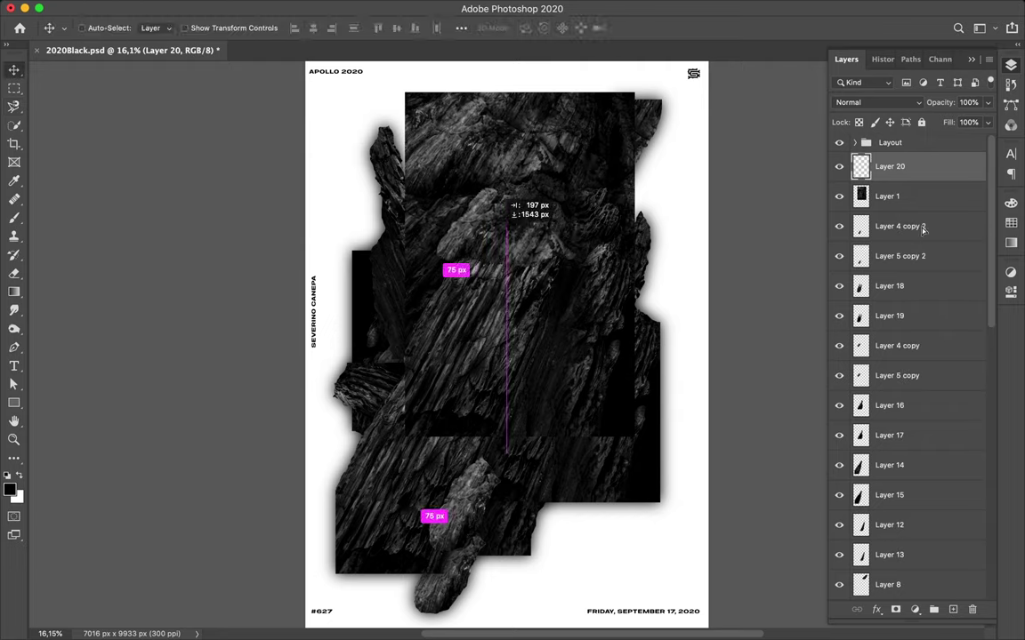
# Step: Paint the chunk's outline black on a new layer and apply Gaussian Blur for a shadow
pyautogui.keyDown('ctrl'); pyautogui.click(860, 167); pyautogui.keyUp('ctrl')
pyautogui.click(890, 195)
pyautogui.click(952, 609)
pyautogui.press('b')
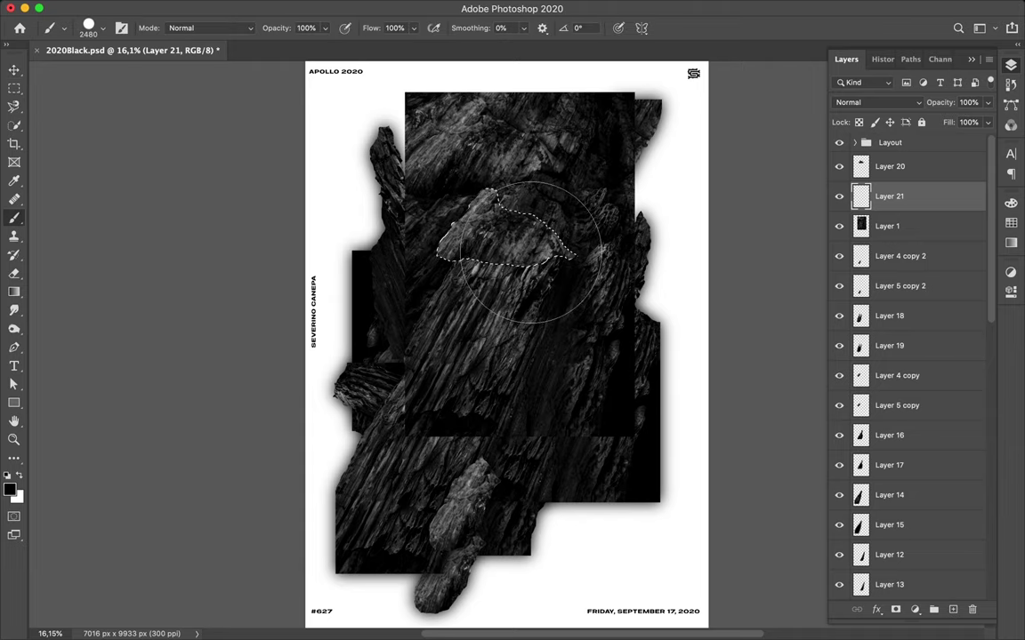
pyautogui.click(539, 239)
pyautogui.press('m')
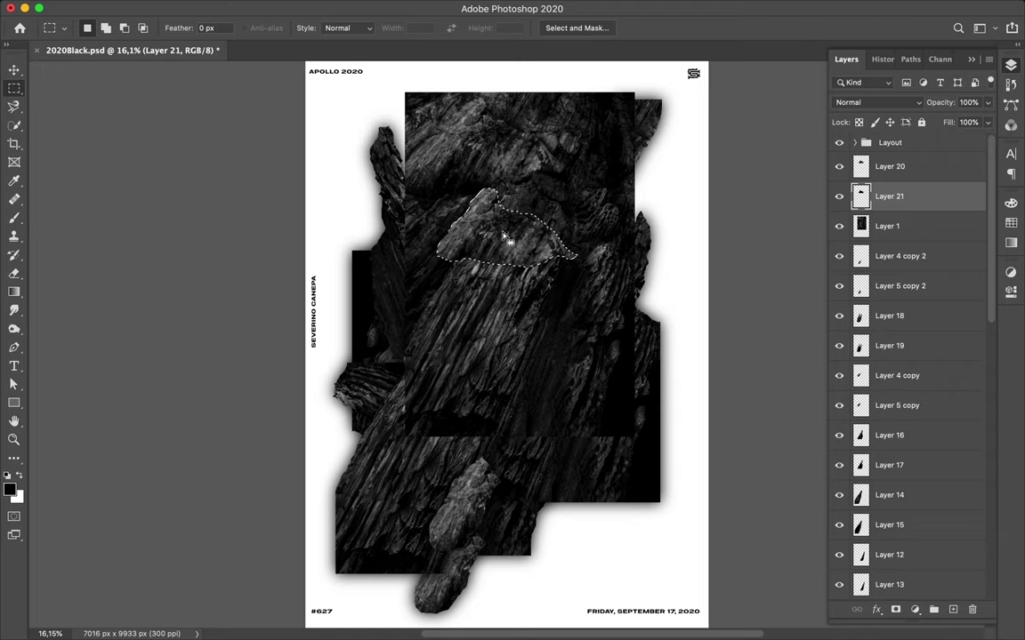
pyautogui.click(338, 10)
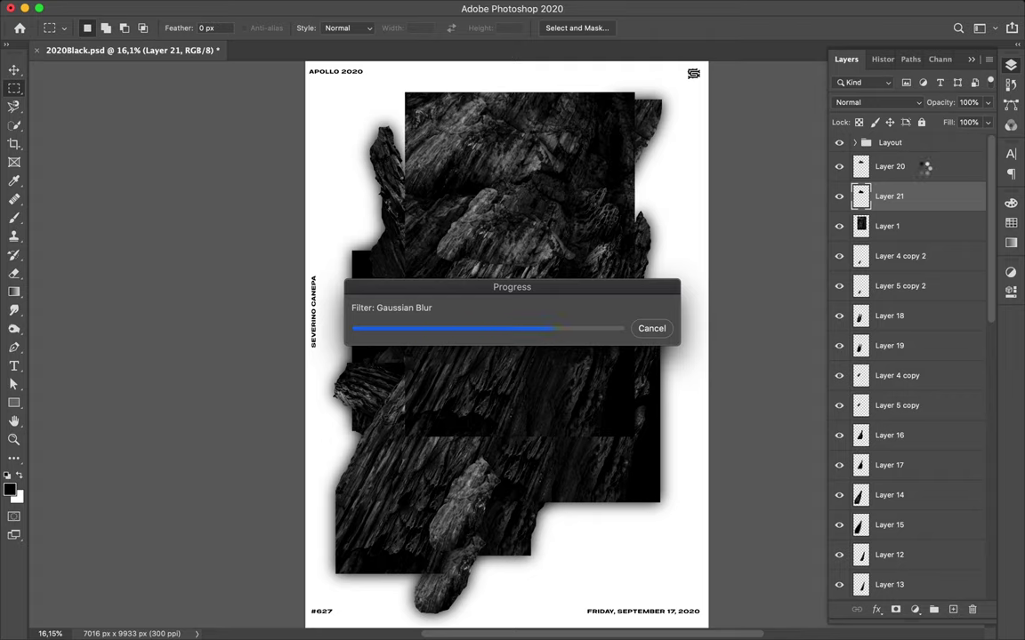
# Step: Link Layer 20 and Layer 21 together
pyautogui.keyDown('shift'); pyautogui.click(925, 173); pyautogui.keyUp('shift')
pyautogui.rightClick(925, 191)
pyautogui.click(792, 311)
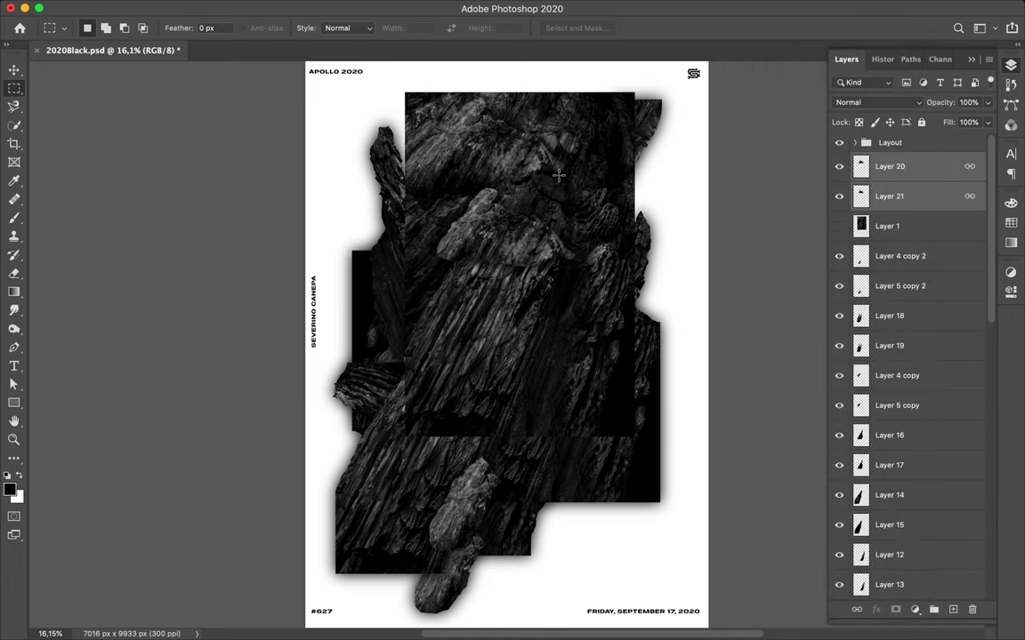
# Step: Move the linked rock chunk and shadow down and rotate them to -135°
pyautogui.press('v')
pyautogui.moveTo(483, 225); pyautogui.dragTo(530, 261)
pyautogui.hotkey('ctrl', 't')
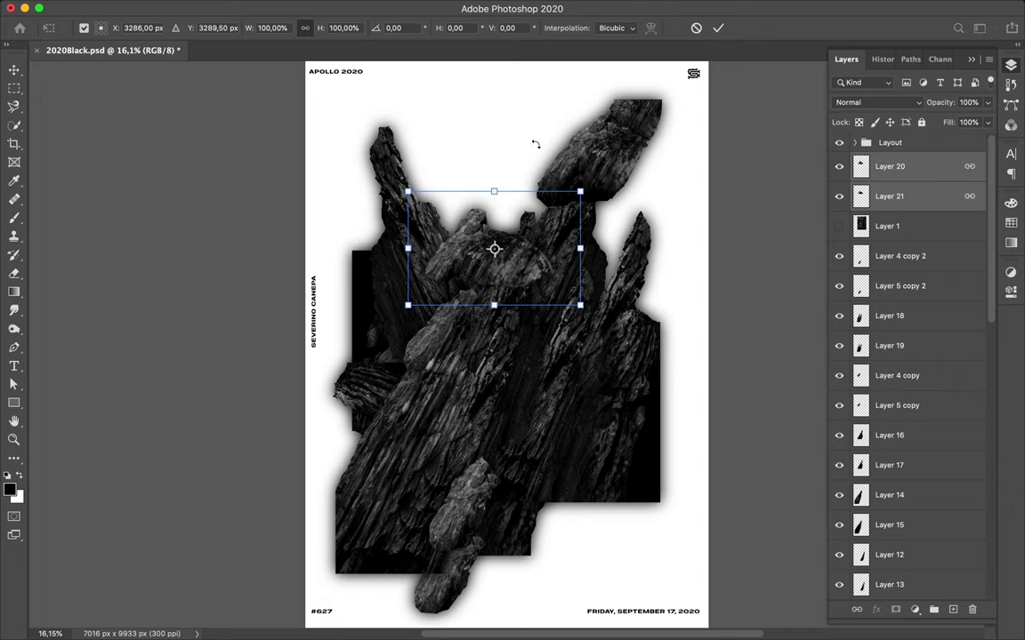
pyautogui.moveTo(395, 145); pyautogui.dragTo(367, 227)
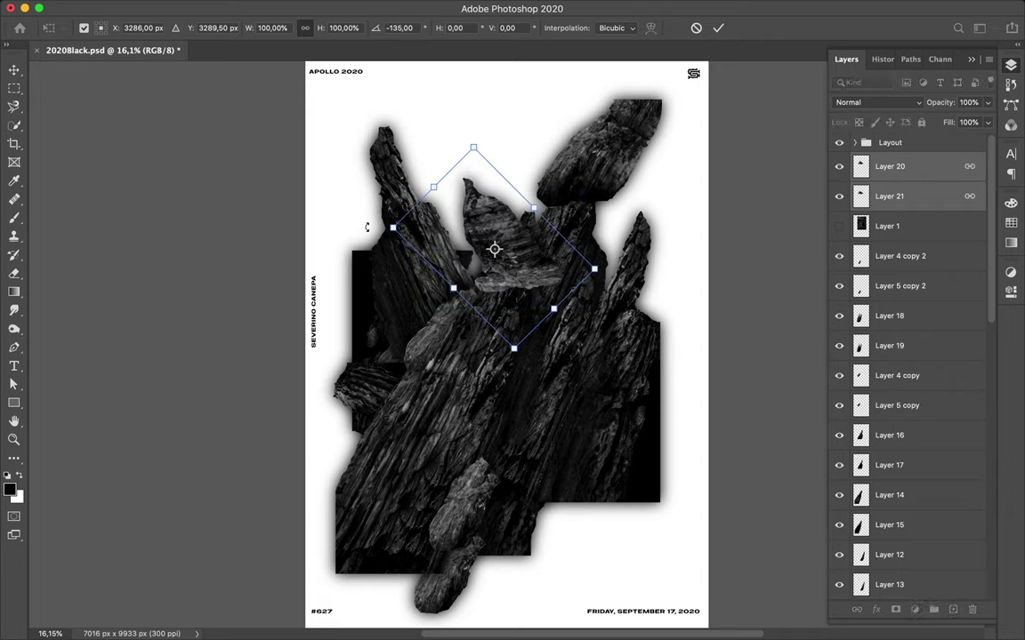
pyautogui.press('Return')
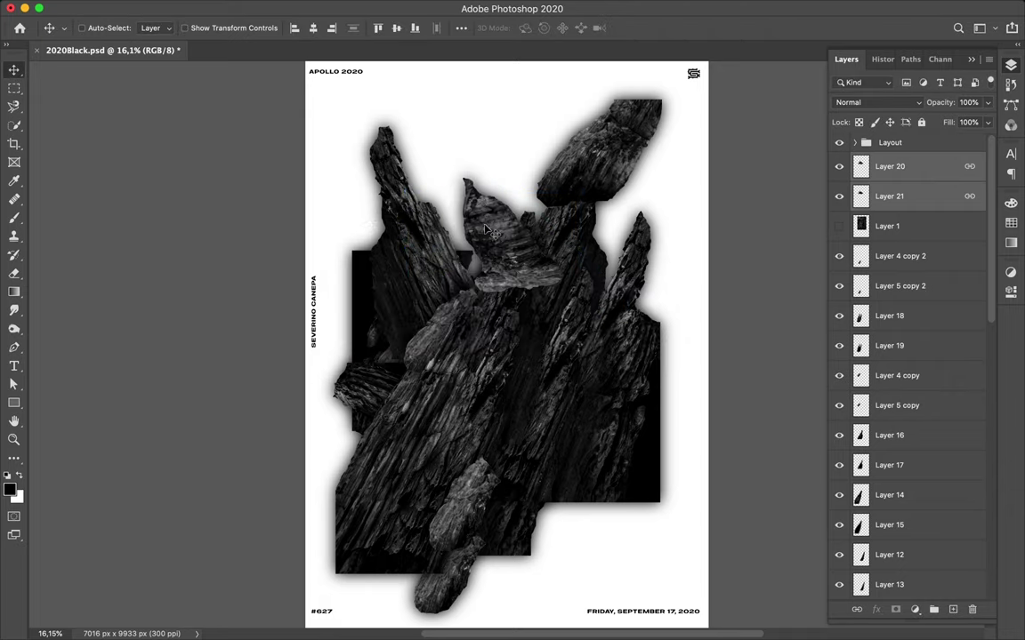
# Step: Move Layers 20 and 21 below Layer 7 in the stack
pyautogui.moveTo(889, 181); pyautogui.dragTo(883, 539)
pyautogui.scroll(-3, 899, 498)
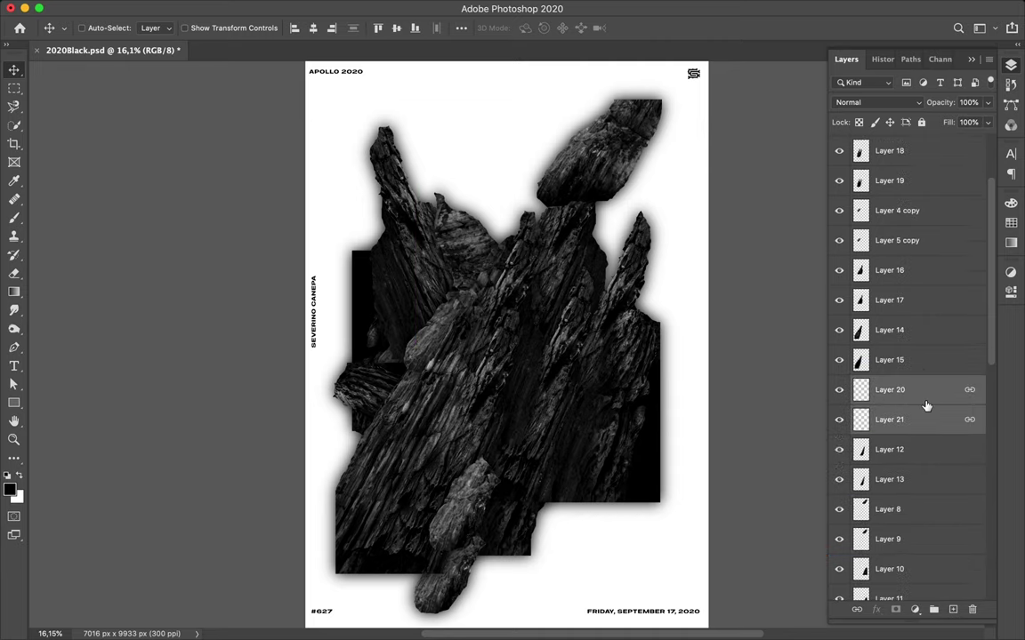
pyautogui.moveTo(924, 445); pyautogui.dragTo(929, 541)
pyautogui.scroll(-5, 916, 356)
pyautogui.moveTo(929, 214); pyautogui.dragTo(889, 540)
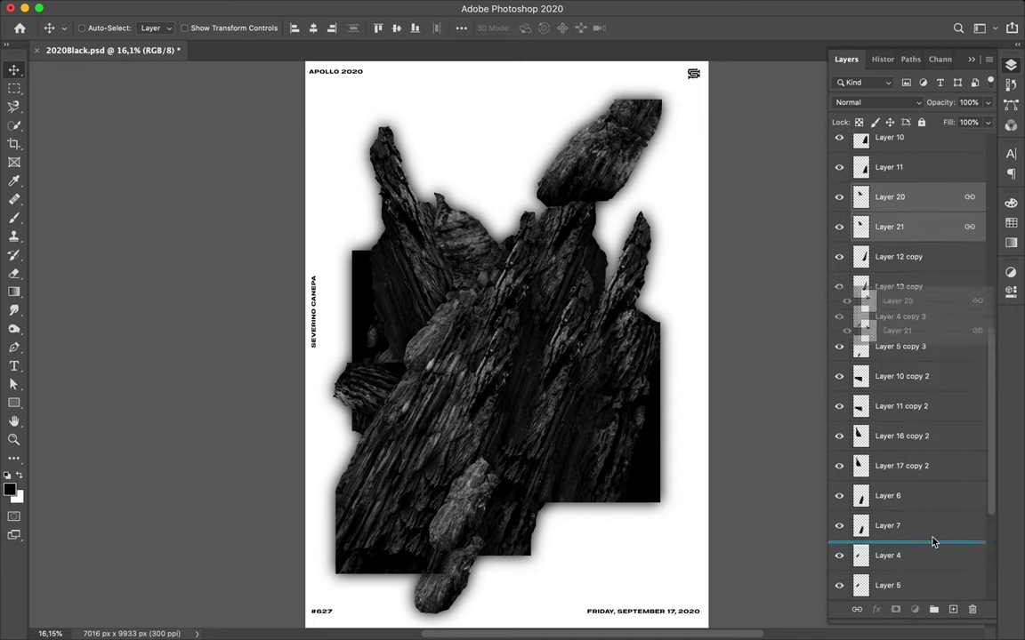
pyautogui.moveTo(457, 233); pyautogui.dragTo(461, 255)
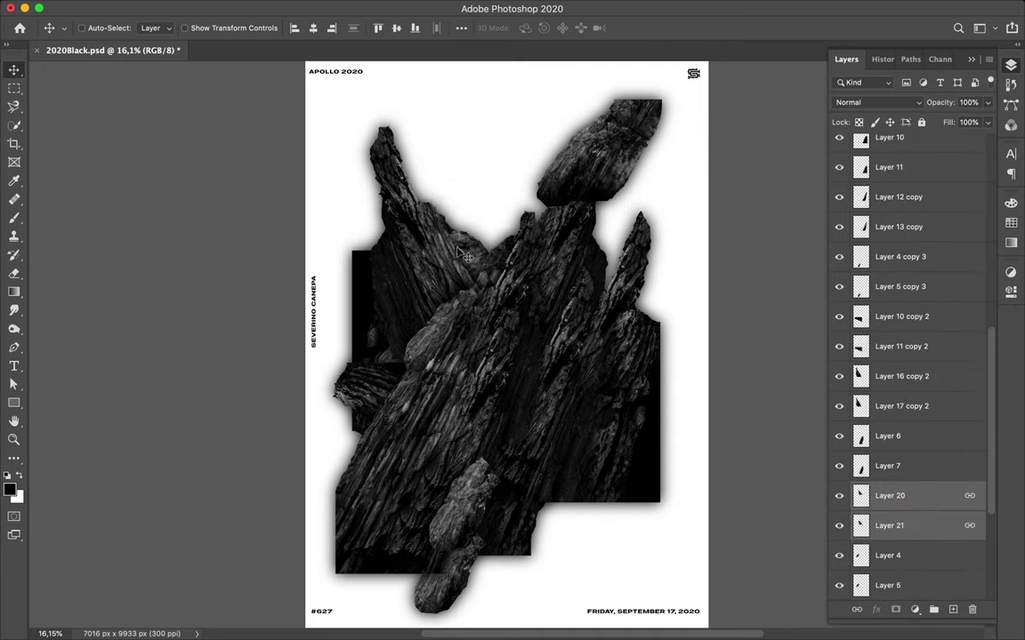
# Step: Duplicate the Layer 8 and 9 rocks, link the copies, and bring them forward under Layer 1
pyautogui.keyDown('super'); pyautogui.click(603, 158); pyautogui.keyUp('super')
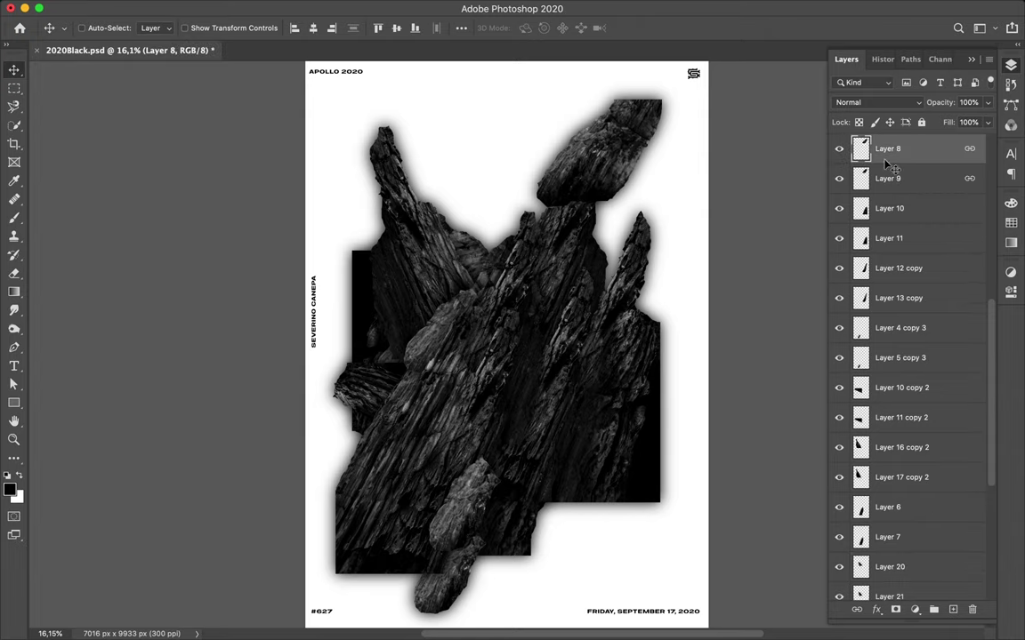
pyautogui.moveTo(478, 235); pyautogui.dragTo(480, 236)
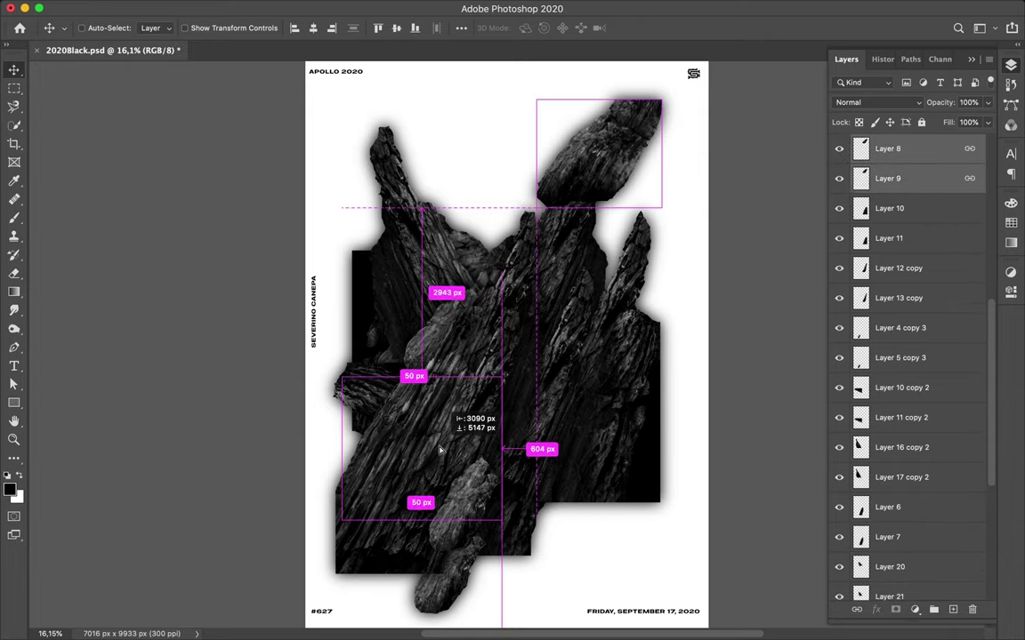
pyautogui.rightClick(929, 178)
pyautogui.click(877, 311)
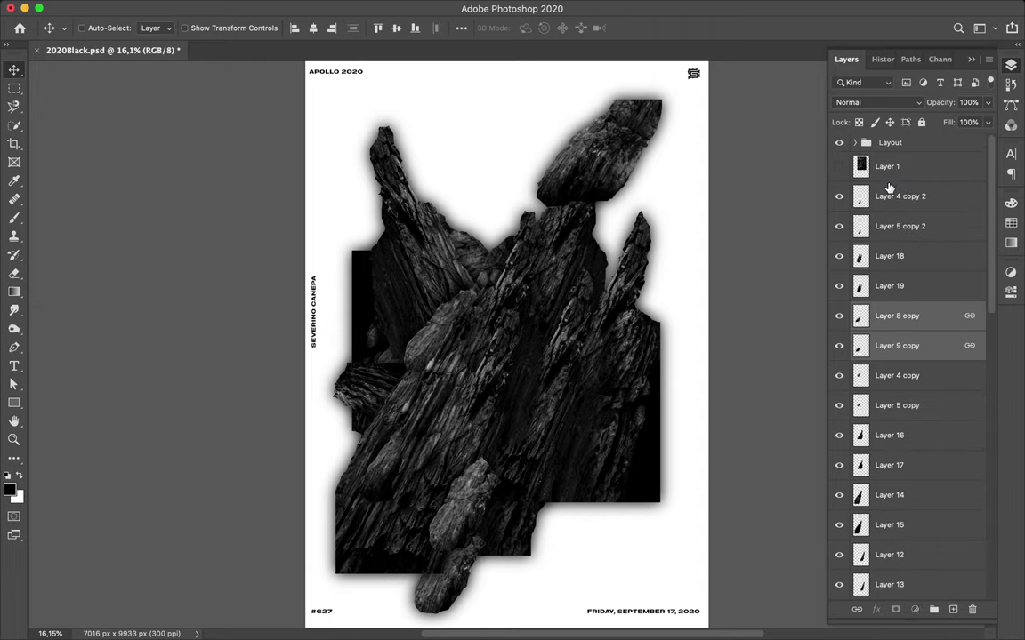
pyautogui.press('super+bracketright')
pyautogui.press('super+bracketright')
pyautogui.press('super+bracketright')
# Step: Try the copied rock pair near the top centre, then delete it
pyautogui.moveTo(434, 447); pyautogui.dragTo(483, 428)
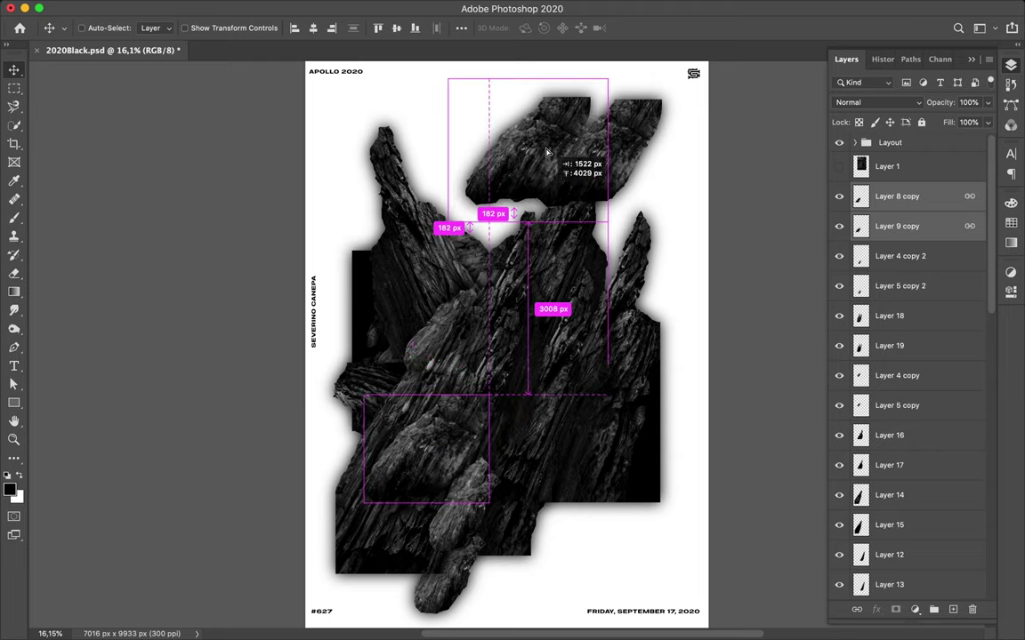
pyautogui.moveTo(510, 257); pyautogui.dragTo(535, 167)
pyautogui.press('BackSpace')
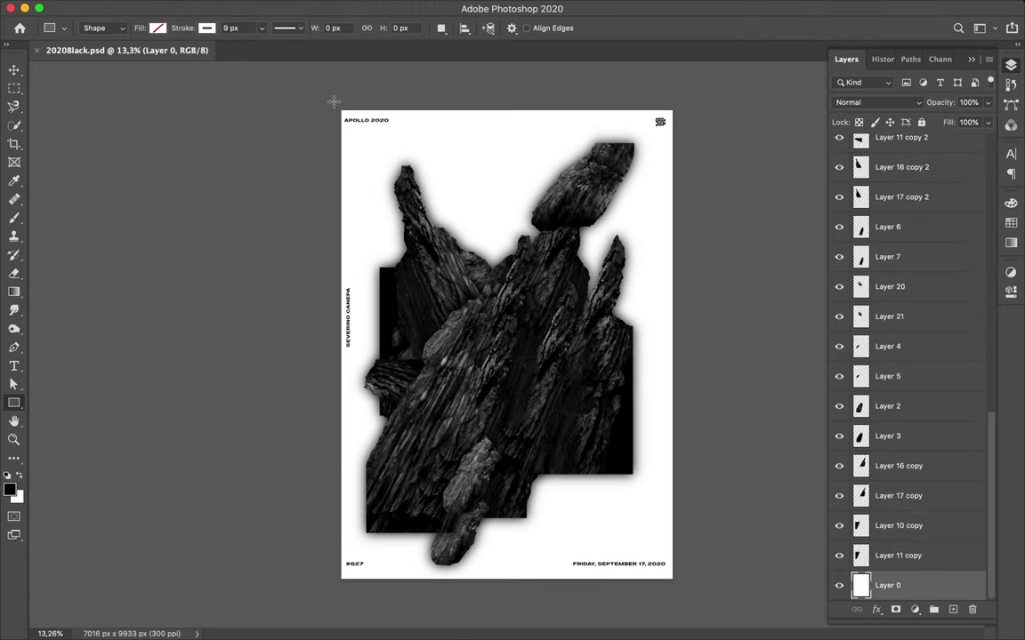
# Step: Draw a #775bc7 purple rectangle and stretch it to cover the whole poster
pyautogui.click(160, 29)
pyautogui.click(246, 56)
pyautogui.click(822, 343)
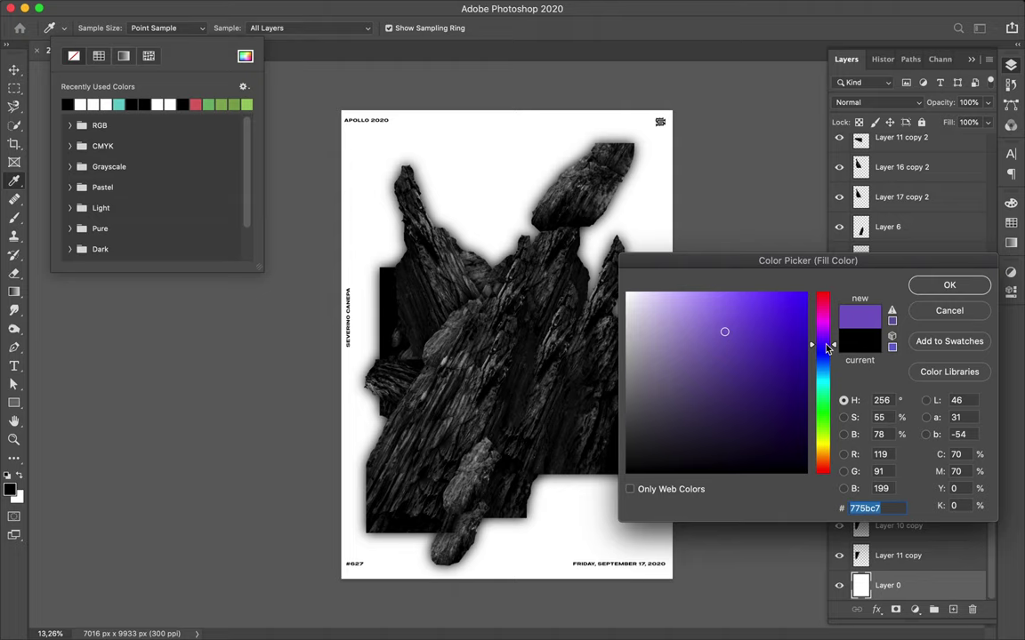
pyautogui.press('Return')
pyautogui.moveTo(339, 109)
pyautogui.mouseDown()
pyautogui.moveTo(534, 161)
pyautogui.moveTo(677, 578)
pyautogui.mouseUp()
pyautogui.press('v')
pyautogui.hotkey('ctrl', 't')
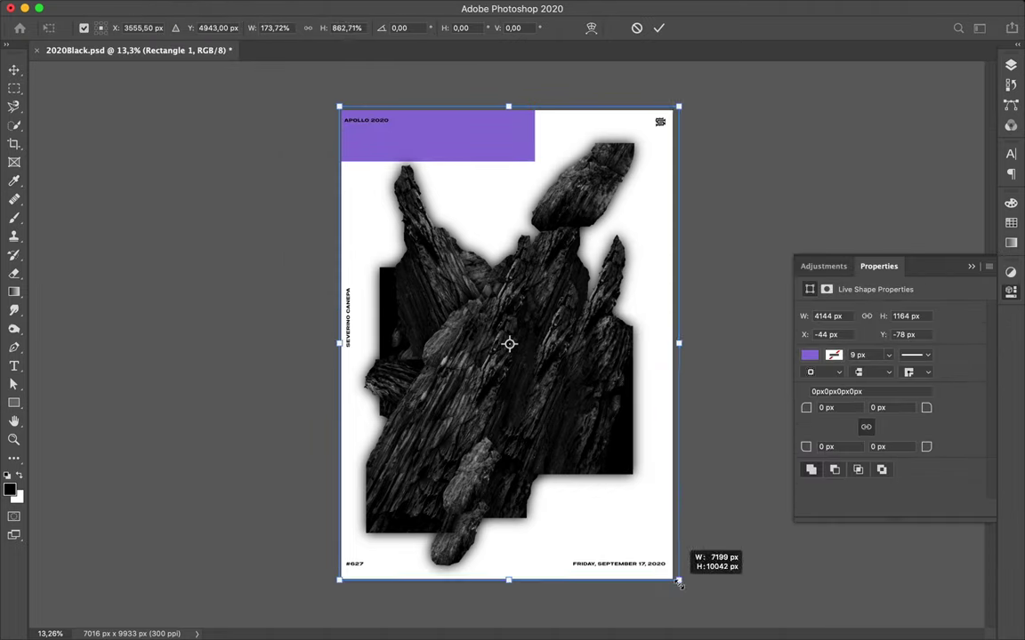
pyautogui.press('Return')
# Step: Duplicate the purple rectangle, bring the copy to the top, and keep Normal blending
pyautogui.hotkey('ctrl', 'j')
pyautogui.hotkey('ctrl', 'shift', ']')
pyautogui.click(876, 102)
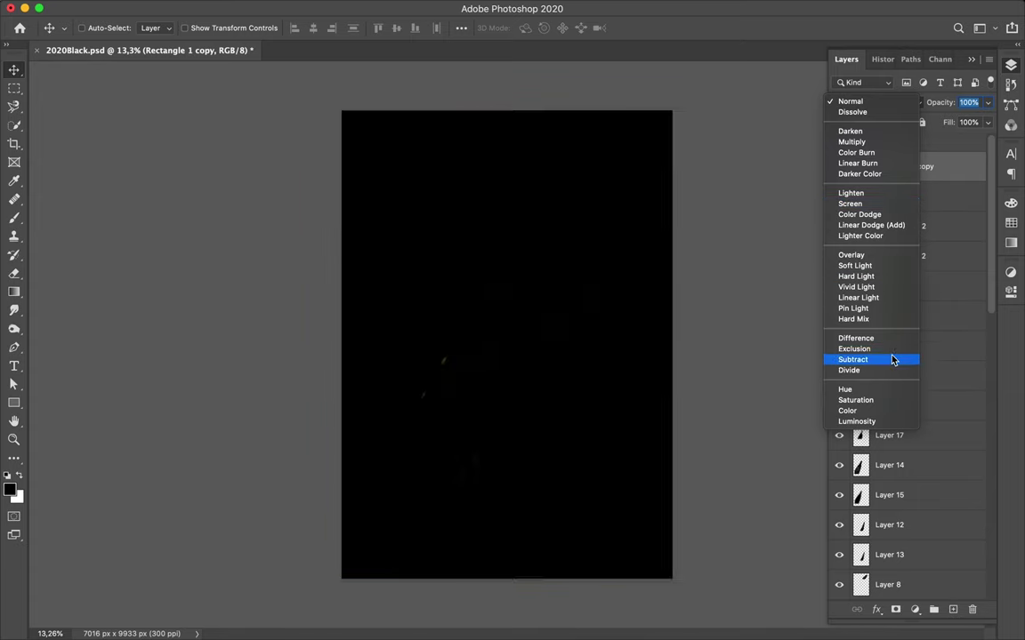
pyautogui.click(860, 103)
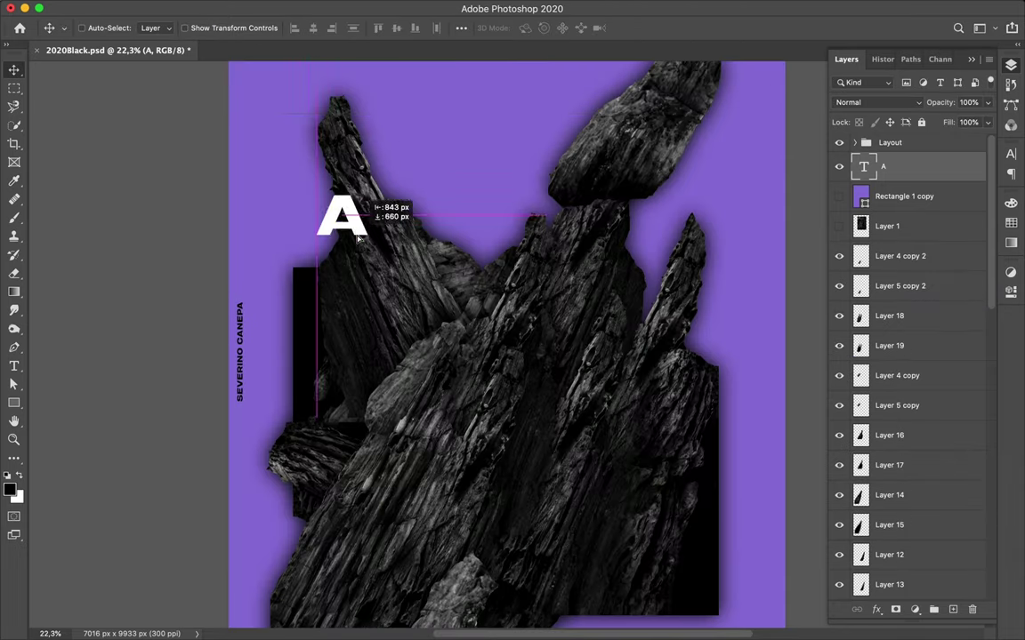
# Step: Move the A layer down the stack and turn a copy of the A into a P
pyautogui.moveTo(890, 166); pyautogui.dragTo(914, 556)
pyautogui.moveTo(334, 218); pyautogui.dragTo(458, 283)
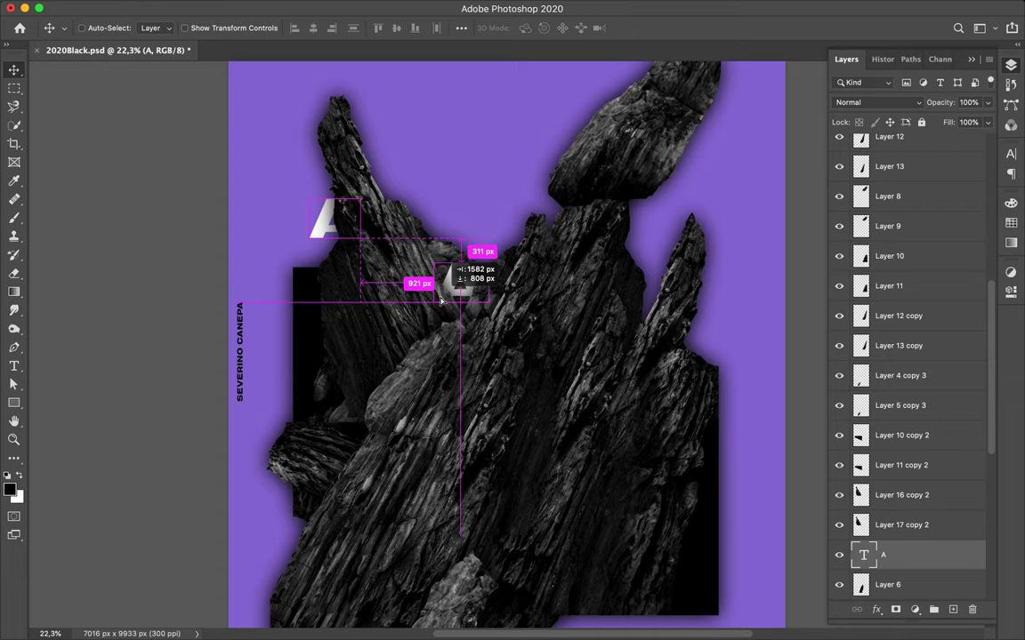
pyautogui.doubleClick(458, 283)
pyautogui.write('L')
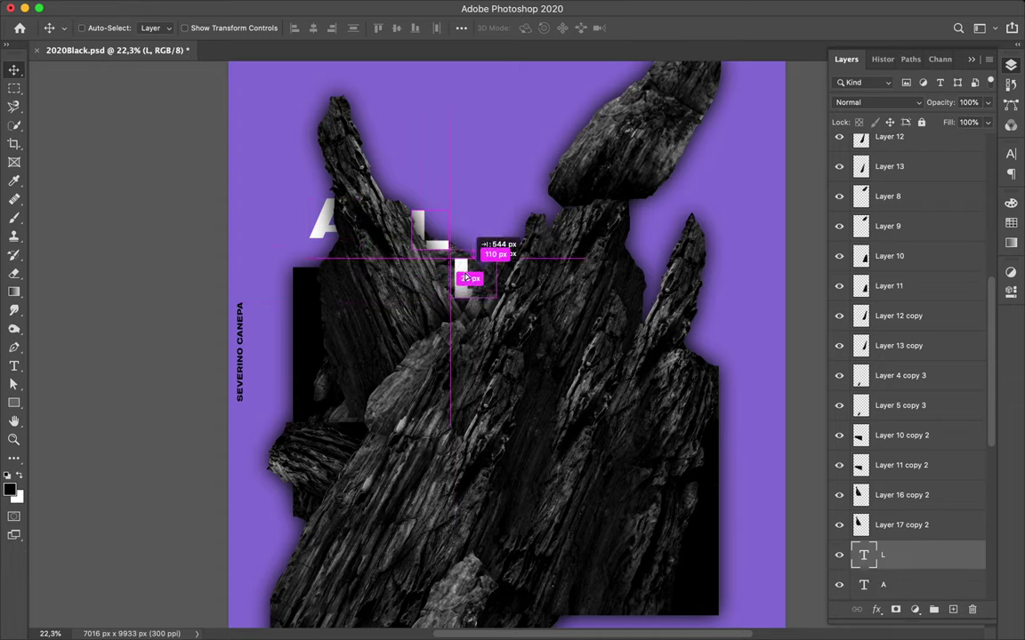
pyautogui.write('P')
pyautogui.hotkey('ctrl', 'Return')
# Step: Copy the P up and to the right, retype it as I, and save the poster
pyautogui.press('v')
pyautogui.moveTo(463, 283)
pyautogui.mouseDown()
pyautogui.moveTo(594, 204)
pyautogui.moveTo(620, 233)
pyautogui.moveTo(614, 240)
pyautogui.mouseUp()
pyautogui.doubleClick(587, 213)
pyautogui.write('I')
pyautogui.hotkey('ctrl', 'Return')
pyautogui.press('v')
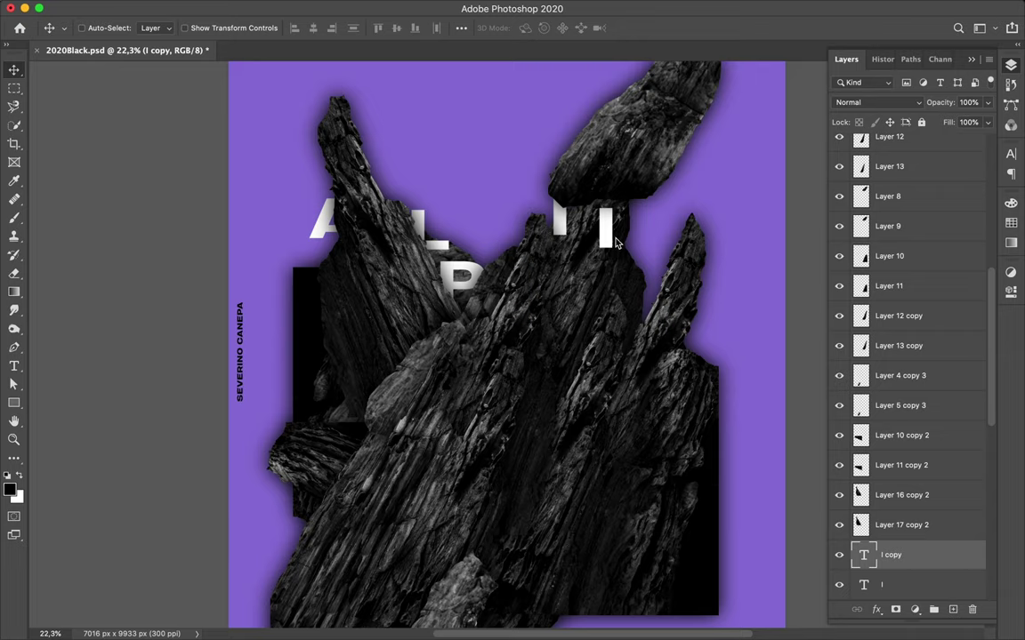
pyautogui.hotkey('ctrl', 's')
# Step: Retype copied letters as N and E, placing the N among the rocks
pyautogui.doubleClick(863, 555)
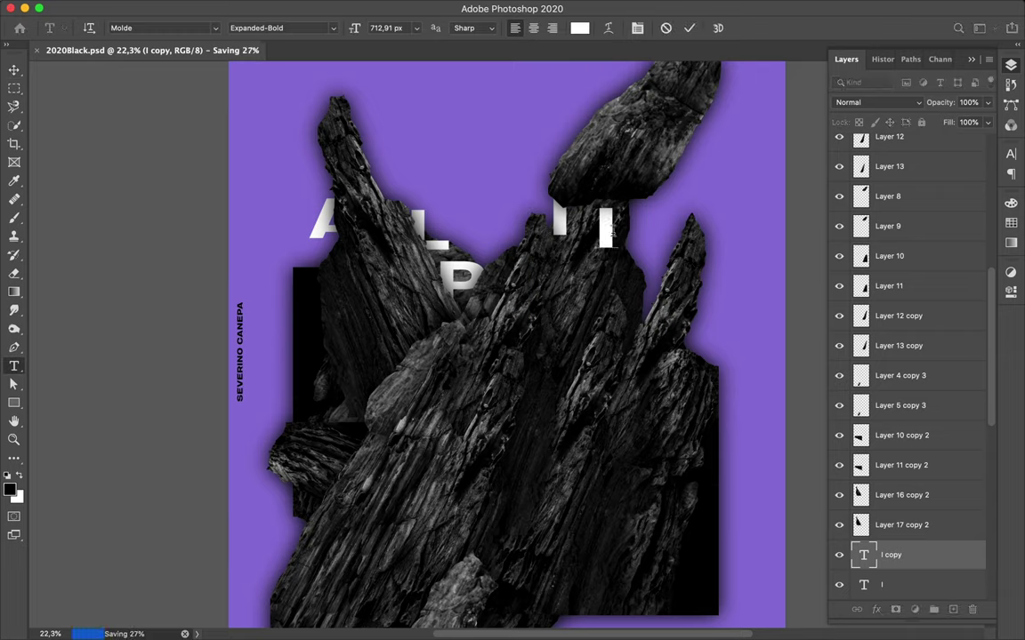
pyautogui.write('Nv')
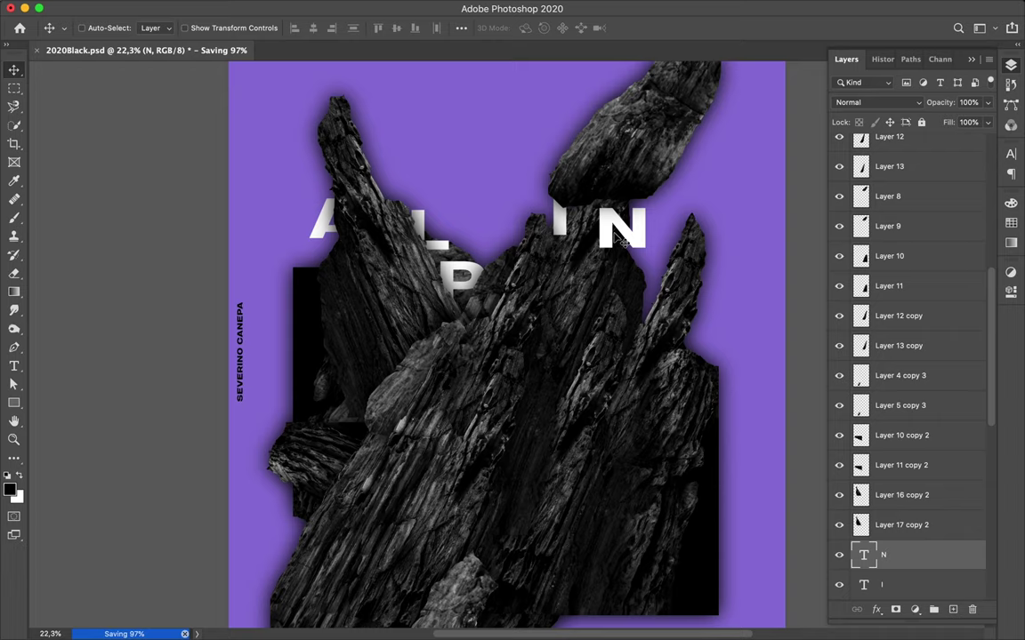
pyautogui.moveTo(635, 242)
pyautogui.mouseDown()
pyautogui.moveTo(660, 257)
pyautogui.moveTo(660, 294)
pyautogui.moveTo(721, 349)
pyautogui.moveTo(324, 389)
pyautogui.moveTo(334, 407)
pyautogui.mouseUp()
pyautogui.doubleClick(693, 329)
pyautogui.write('E')
pyautogui.hotkey('ctrl', 'Return')
pyautogui.press('v')
# Step: Change a copy to R, duplicate it, and move the duplicate up the layer stack
pyautogui.doubleClick(304, 405)
pyautogui.write('R')
pyautogui.hotkey('ctrl', 'Return')
pyautogui.press('v')
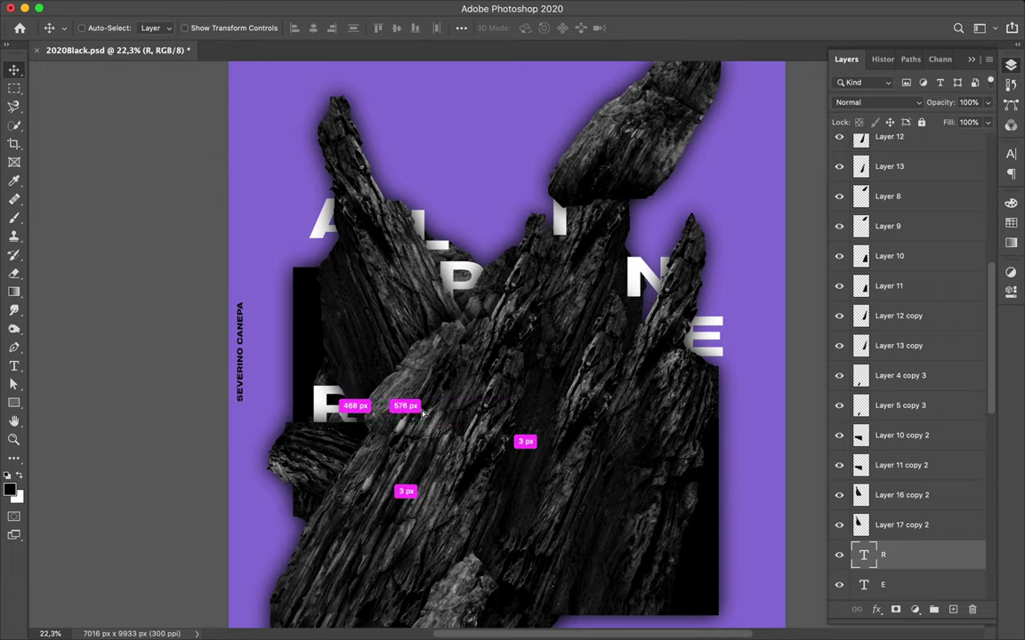
pyautogui.hotkey('ctrl', 'j')
pyautogui.moveTo(898, 554)
pyautogui.mouseDown()
pyautogui.moveTo(918, 195)
pyautogui.moveTo(898, 205)
pyautogui.mouseUp()
pyautogui.moveTo(344, 443); pyautogui.dragTo(480, 429)
# Step: Retype the R copy as O, then duplicate it lower down as a C
pyautogui.doubleClick(462, 392)
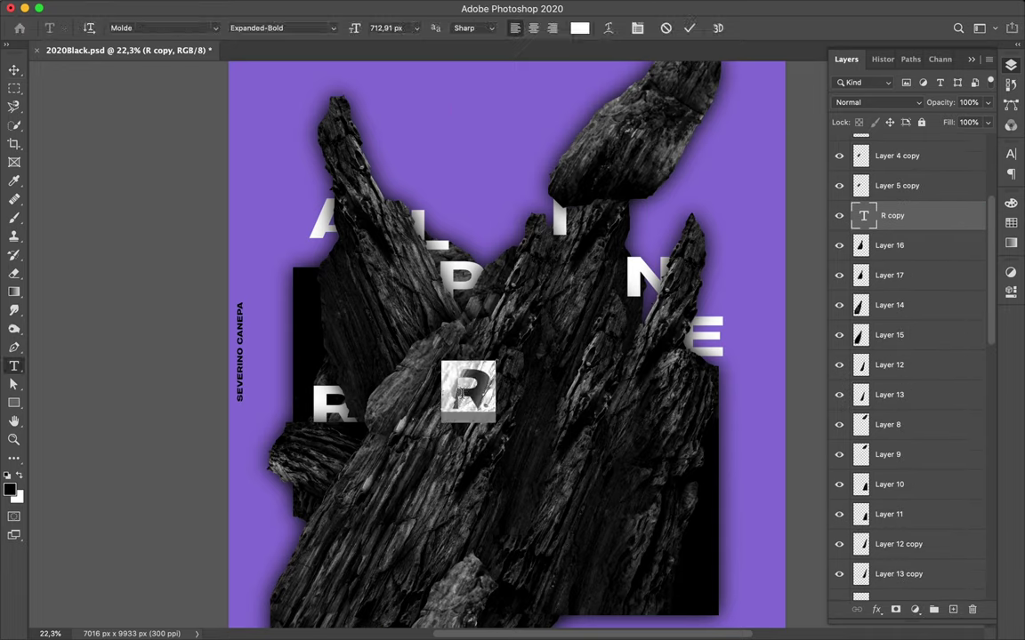
pyautogui.write('O')
pyautogui.hotkey('ctrl', 'Return')
pyautogui.moveTo(462, 392)
pyautogui.mouseDown()
pyautogui.moveTo(508, 469)
pyautogui.moveTo(596, 469)
pyautogui.mouseUp()
pyautogui.doubleClick(507, 469)
pyautogui.write('C')
# Step: Duplicate the C, retype it as K, and move it down to the right
pyautogui.moveTo(889, 215); pyautogui.dragTo(889, 514)
pyautogui.doubleClick(596, 472)
pyautogui.write('K')
pyautogui.hotkey('ctrl', 'Return')
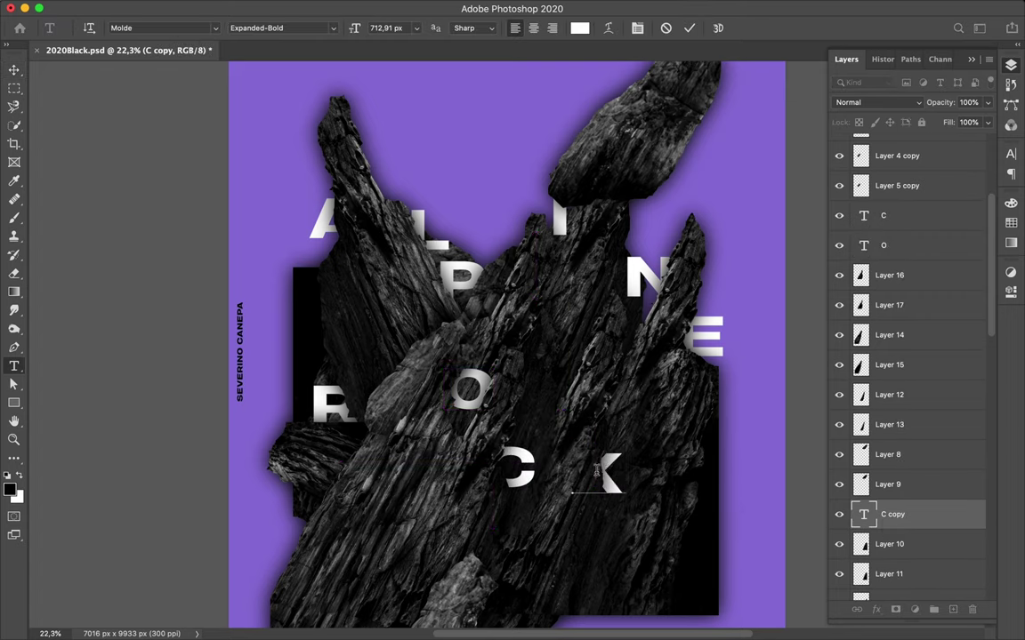
pyautogui.press('v')
pyautogui.moveTo(600, 471)
pyautogui.mouseDown()
pyautogui.moveTo(628, 477)
pyautogui.moveTo(283, 553)
pyautogui.moveTo(445, 538)
pyautogui.mouseUp()
# Step: Turn copies into the # and 4 letters and raise the 4 layer in the stack
pyautogui.doubleClick(283, 552)
pyautogui.write('#')
pyautogui.hotkey('ctrl', 'Return')
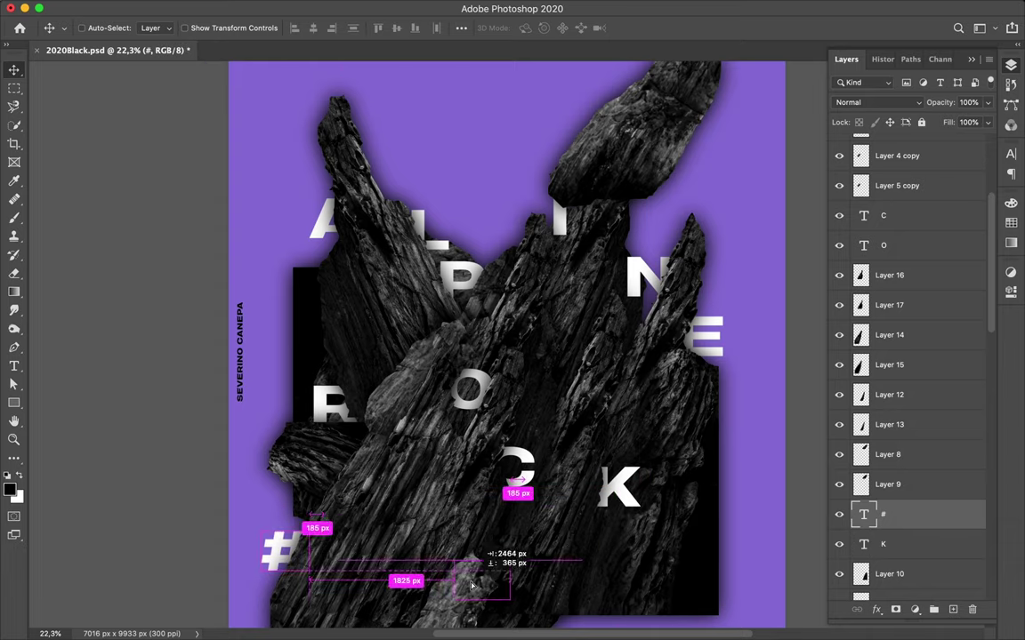
pyautogui.doubleClick(437, 518)
pyautogui.write('4')
pyautogui.hotkey('ctrl', 'Return')
pyautogui.moveTo(890, 514)
pyautogui.mouseDown()
pyautogui.moveTo(878, 184)
pyautogui.moveTo(878, 201)
pyautogui.mouseUp()
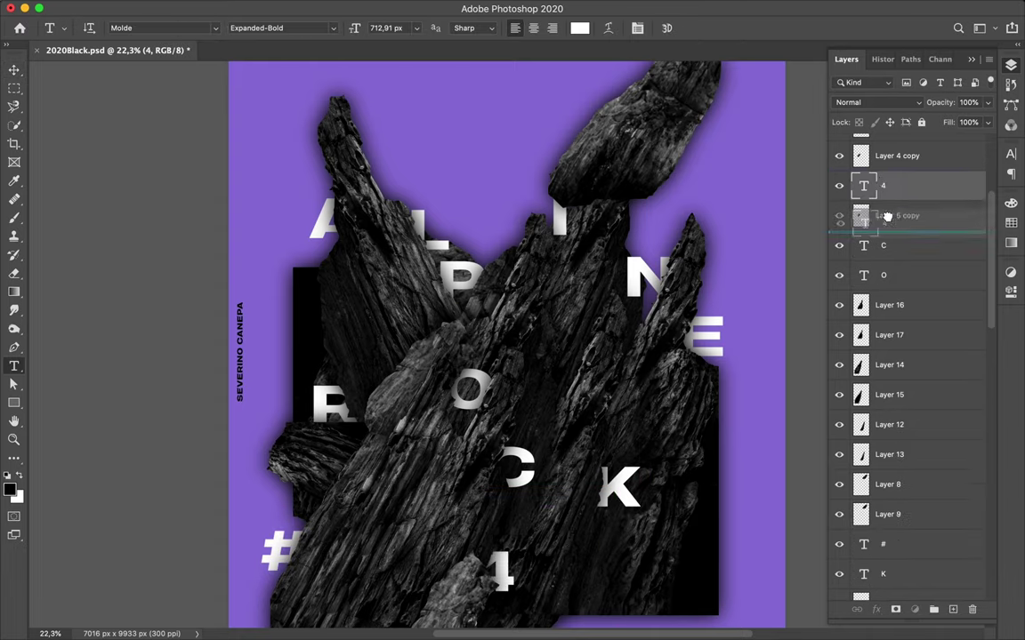
pyautogui.press('v')
pyautogui.hotkey('ctrl', '0')
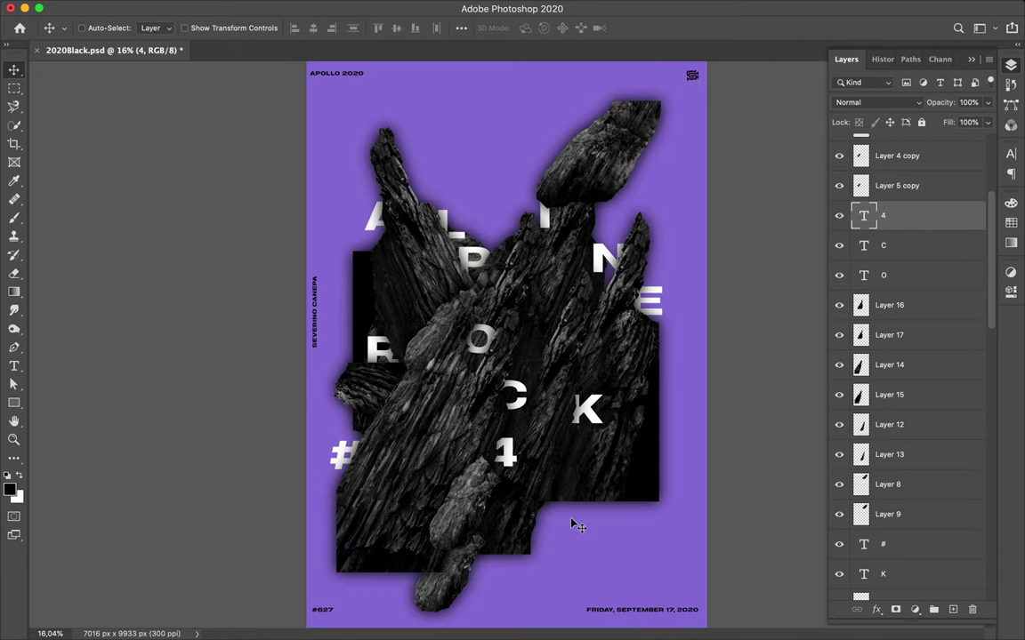
# Step: Draw a vertical line below the K with no fill and a white stroke
pyautogui.scroll(2, 573, 414)
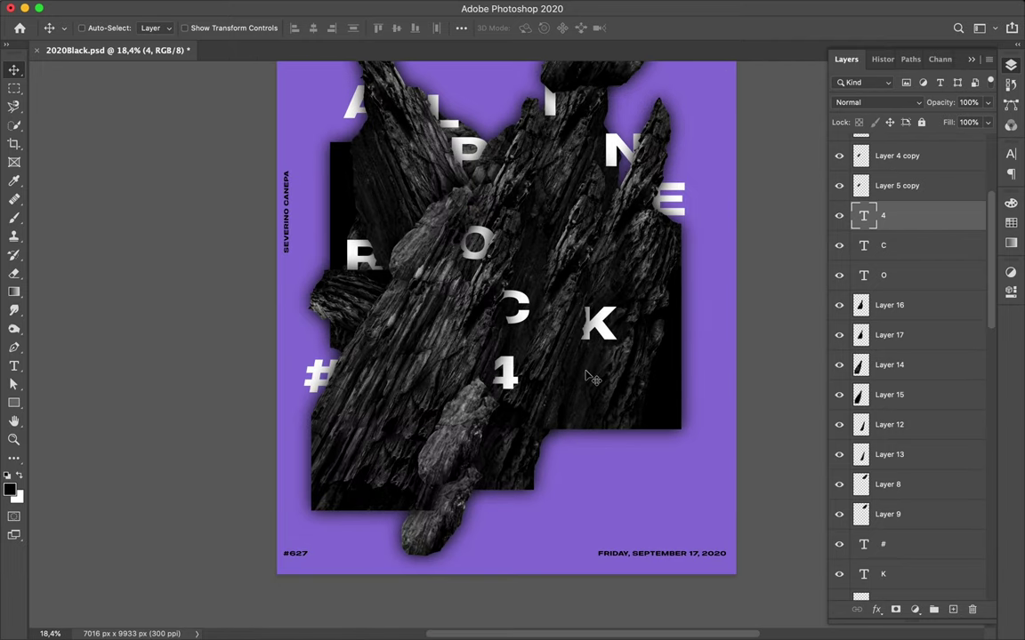
pyautogui.press('u')
pyautogui.moveTo(585, 372); pyautogui.dragTo(585, 467)
pyautogui.click(212, 27)
pyautogui.click(129, 105)
pyautogui.click(261, 27)
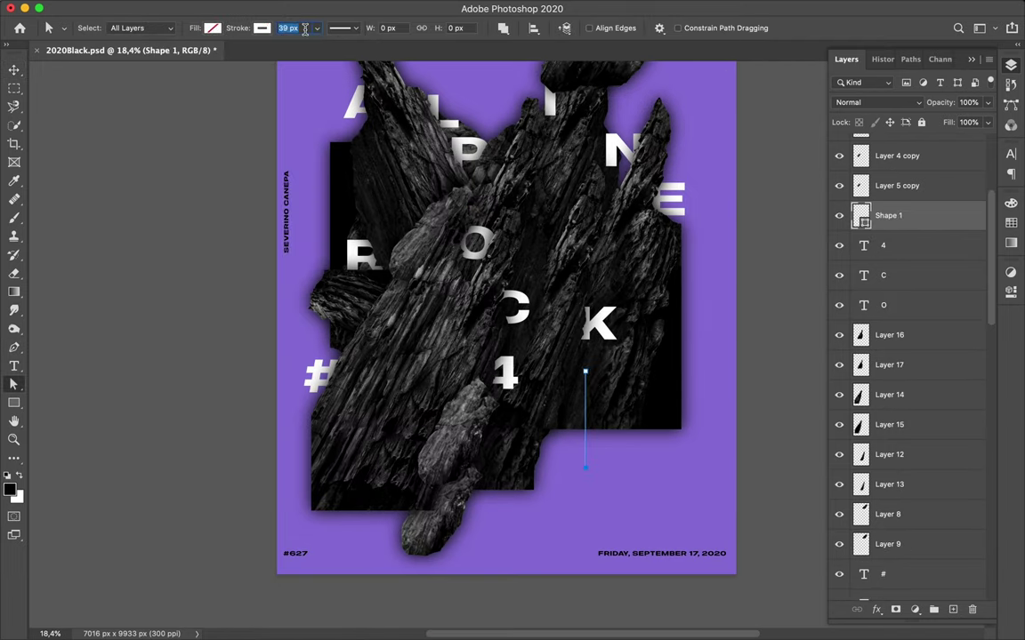
# Step: Duplicate the line into a parallel vertical pair and restack the copy
pyautogui.press('v')
pyautogui.moveTo(587, 413); pyautogui.dragTo(590, 413)
pyautogui.moveTo(894, 215); pyautogui.dragTo(903, 424)
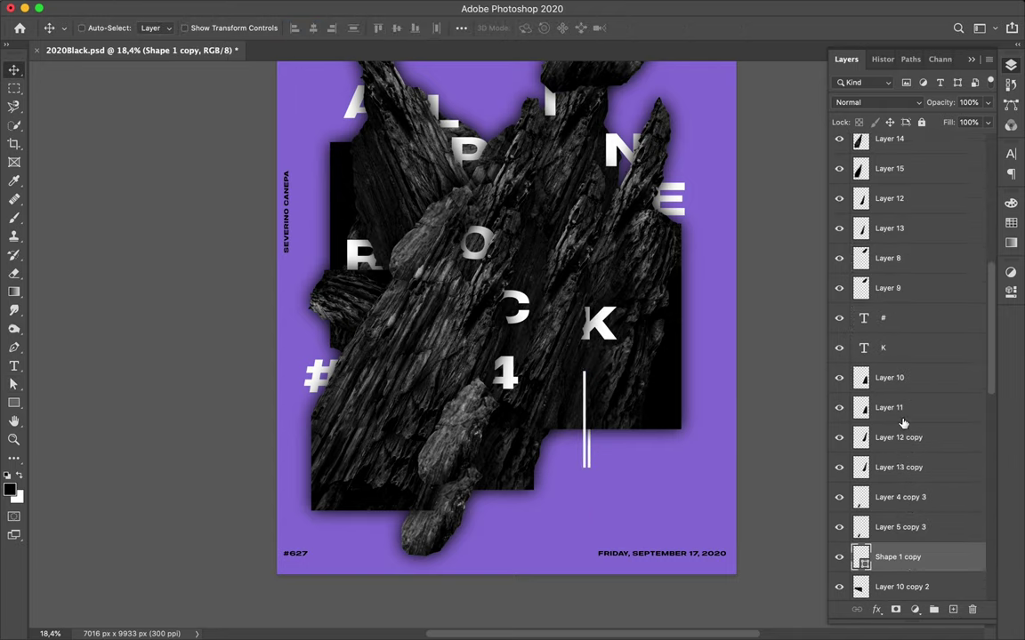
# Step: Copy a line to the upper left and turn it horizontal
pyautogui.moveTo(585, 418); pyautogui.dragTo(387, 145)
pyautogui.hotkey('ctrl', 't')
pyautogui.press('Return')
pyautogui.moveTo(396, 200)
pyautogui.mouseDown()
pyautogui.moveTo(444, 200)
pyautogui.moveTo(402, 200)
pyautogui.mouseUp()
pyautogui.press('a')
pyautogui.press('v')
pyautogui.hotkey('ctrl', '0')
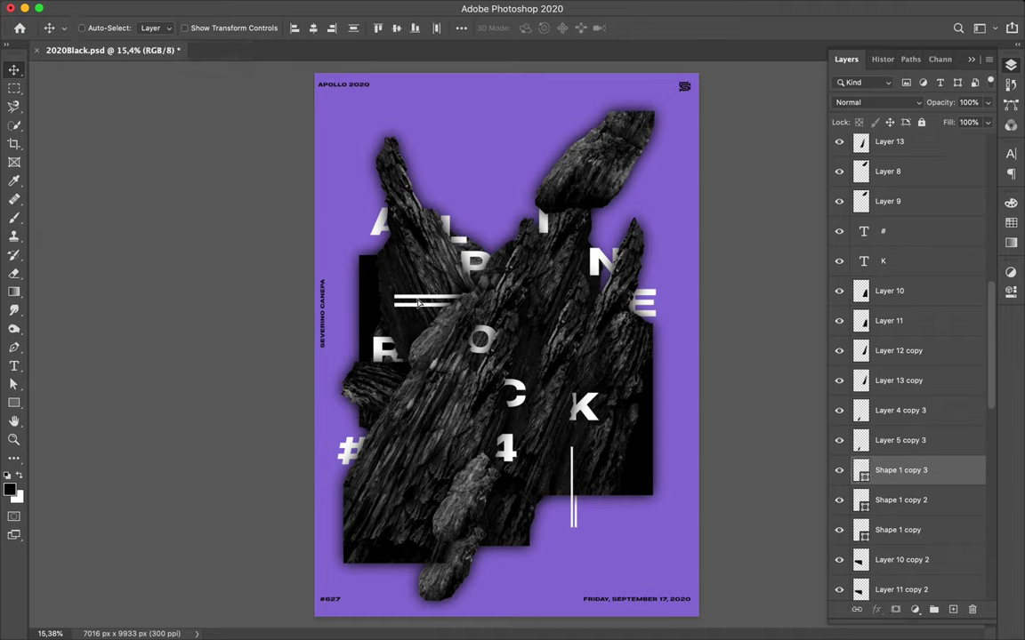
# Step: Restack the horizontal line among the rocks and copy the line pair to the lower left
pyautogui.click(898, 499)
pyautogui.moveTo(894, 500); pyautogui.dragTo(854, 175)
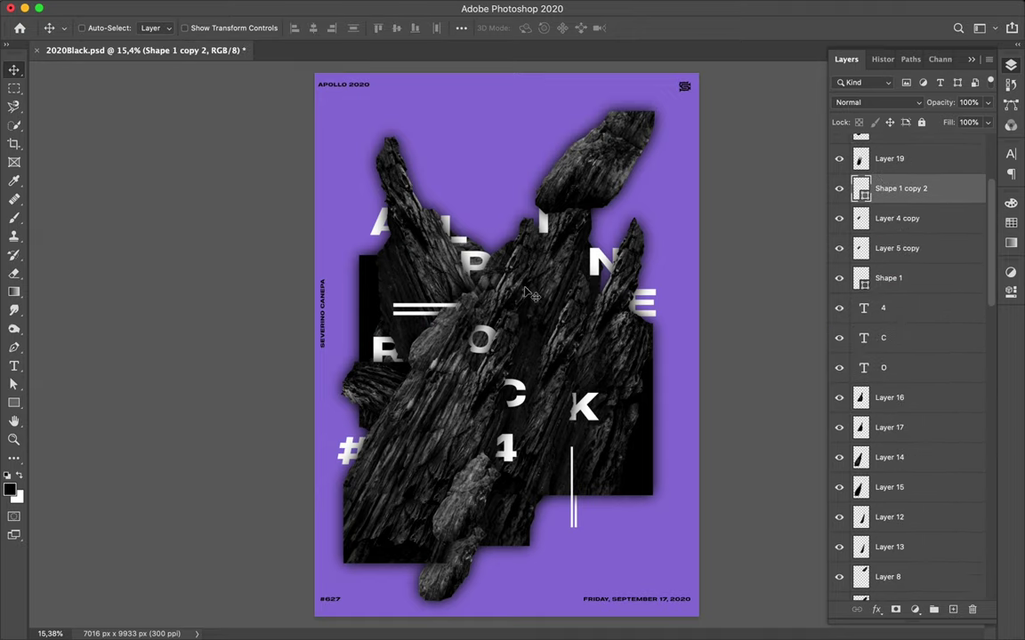
pyautogui.moveTo(423, 318); pyautogui.dragTo(418, 502)
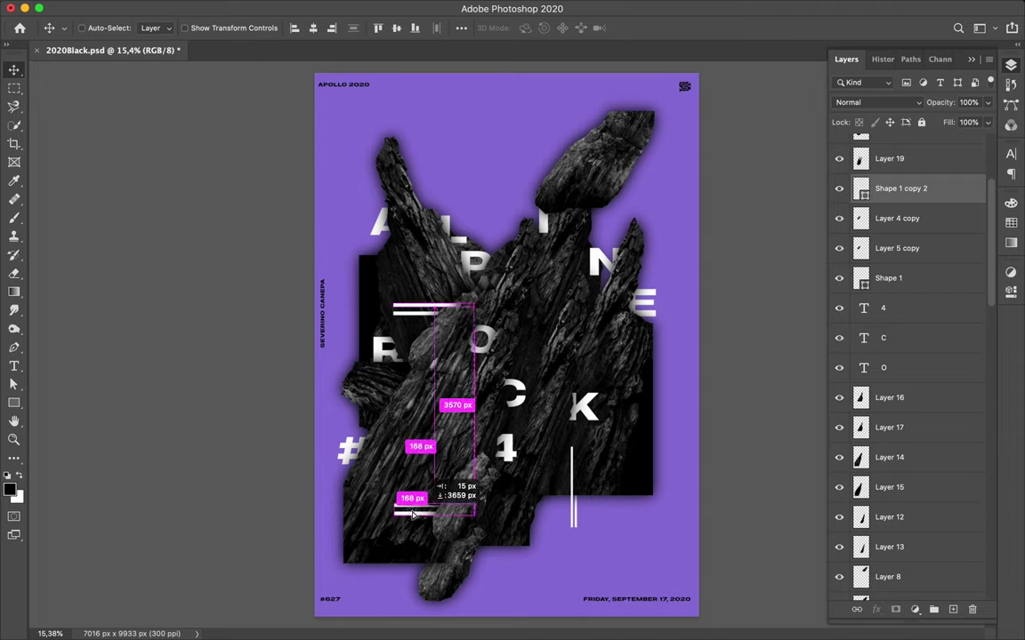
pyautogui.press('a')
pyautogui.click(293, 27)
pyautogui.press('v')
# Step: Copy another horizontal line pair to the middle right and select both its line paths
pyautogui.scroll(5, 908, 355)
pyautogui.moveTo(898, 374); pyautogui.dragTo(898, 226)
pyautogui.scroll(3, 669, 282)
pyautogui.keyDown('super'); pyautogui.click(898, 337); pyautogui.keyUp('super')
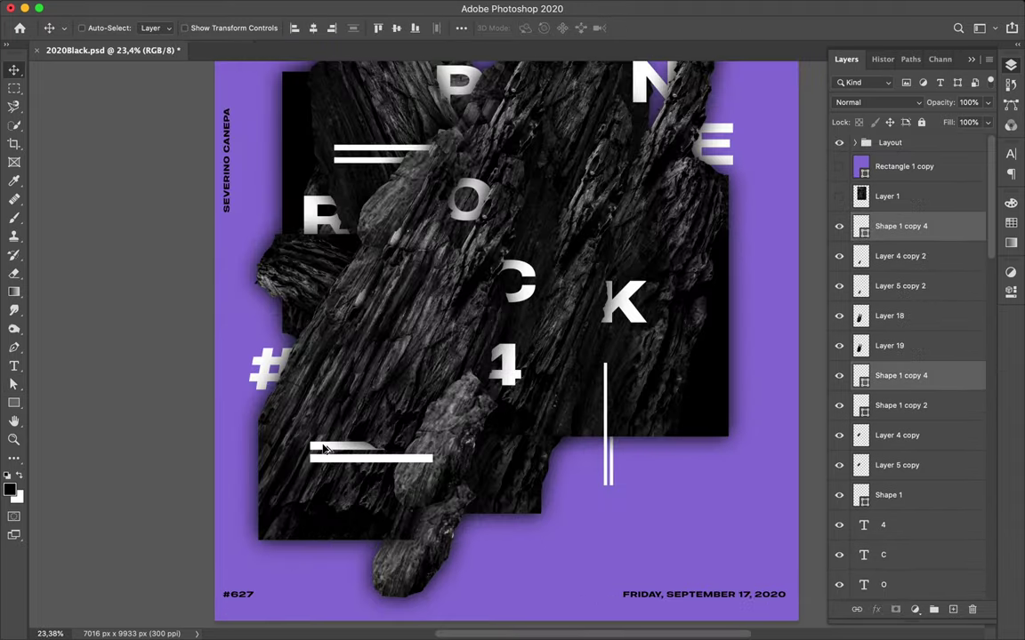
pyautogui.moveTo(899, 338)
pyautogui.mouseDown()
pyautogui.moveTo(914, 474)
pyautogui.moveTo(890, 453)
pyautogui.mouseUp()
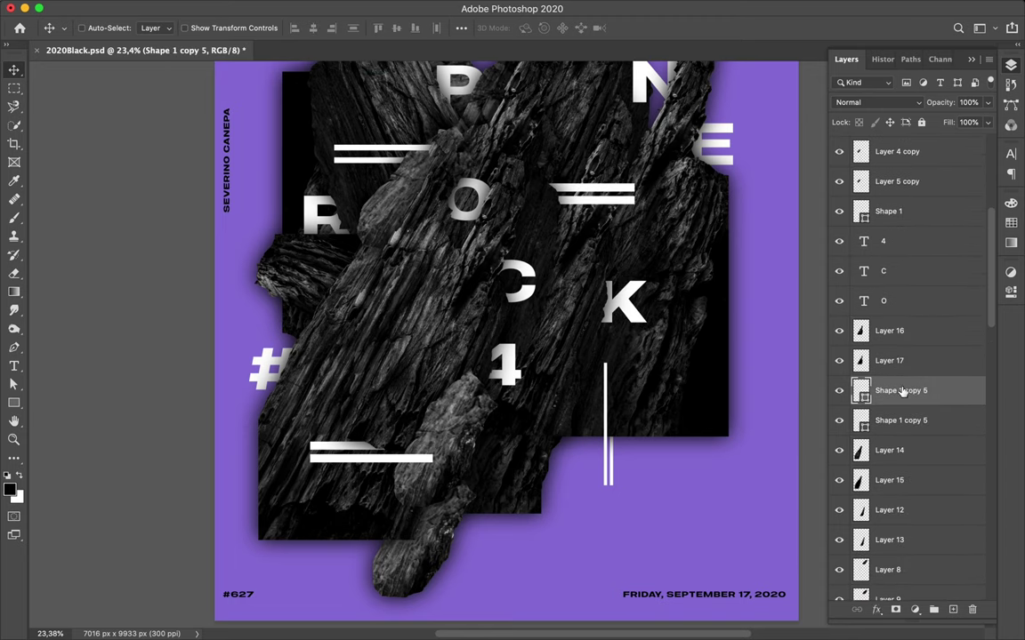
pyautogui.scroll(2, 601, 253)
pyautogui.press('a')
pyautogui.keyDown('shift'); pyautogui.click(596, 253); pyautogui.keyUp('shift')
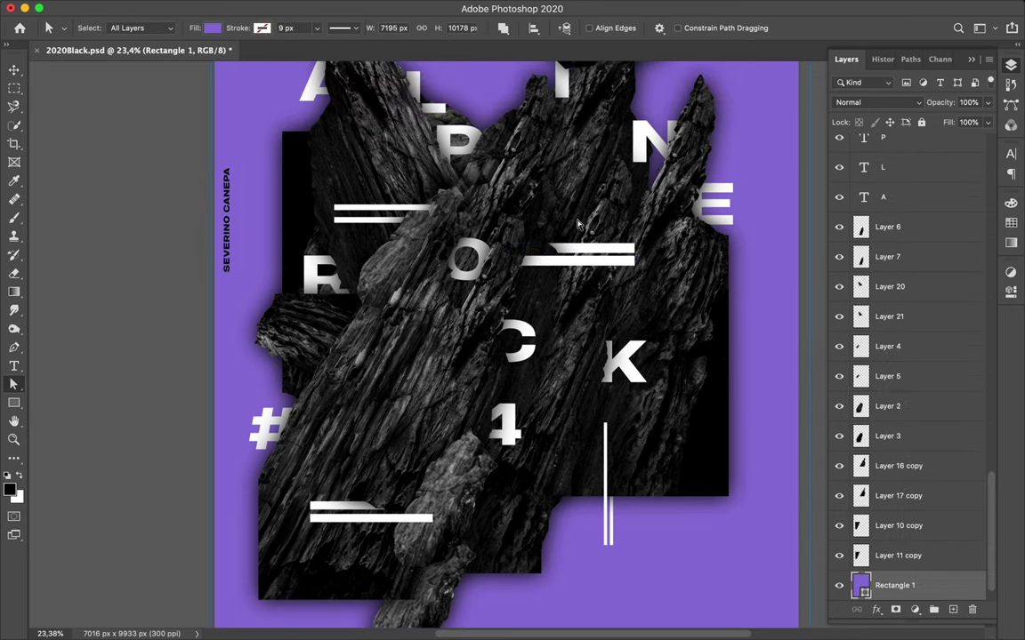
pyautogui.scroll(-2, 587, 267)
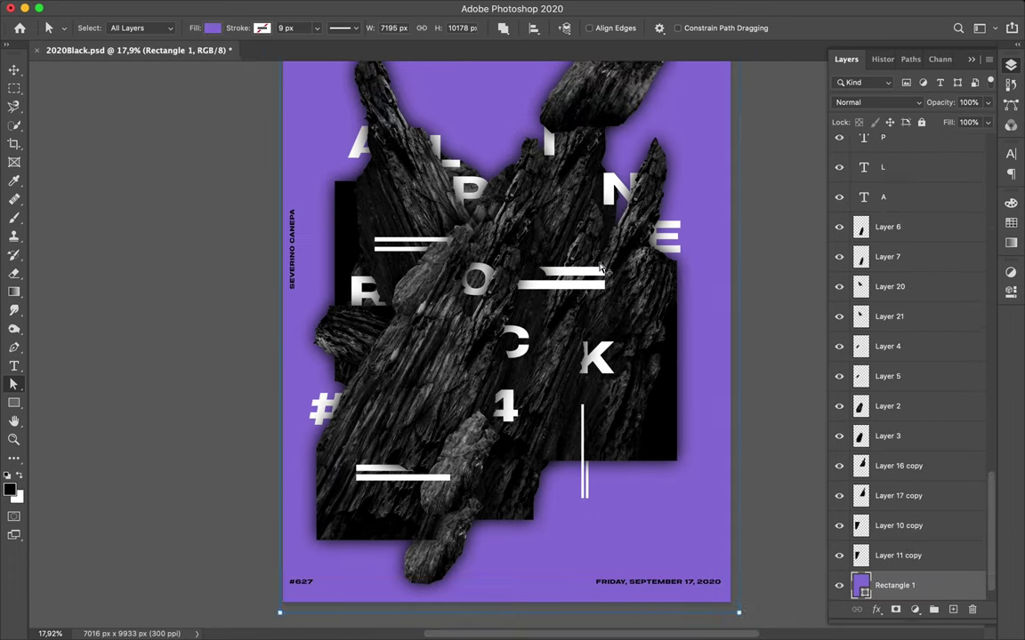
pyautogui.press('v')
pyautogui.hscroll(3, 647, 309)
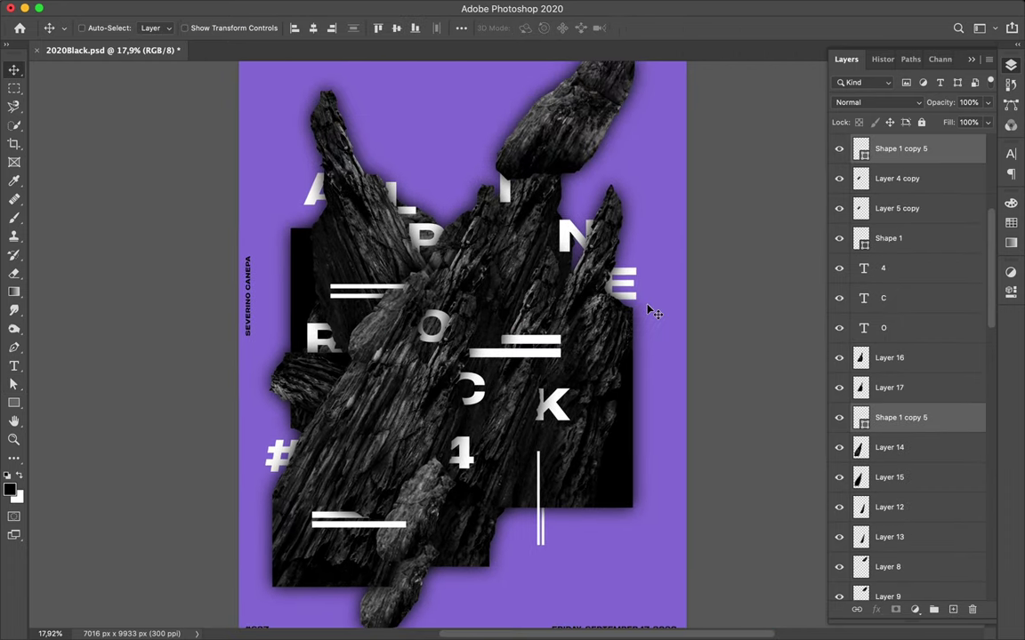
pyautogui.scroll(2, 647, 308)
pyautogui.press('a')
pyautogui.scroll(-1, 290, 28)
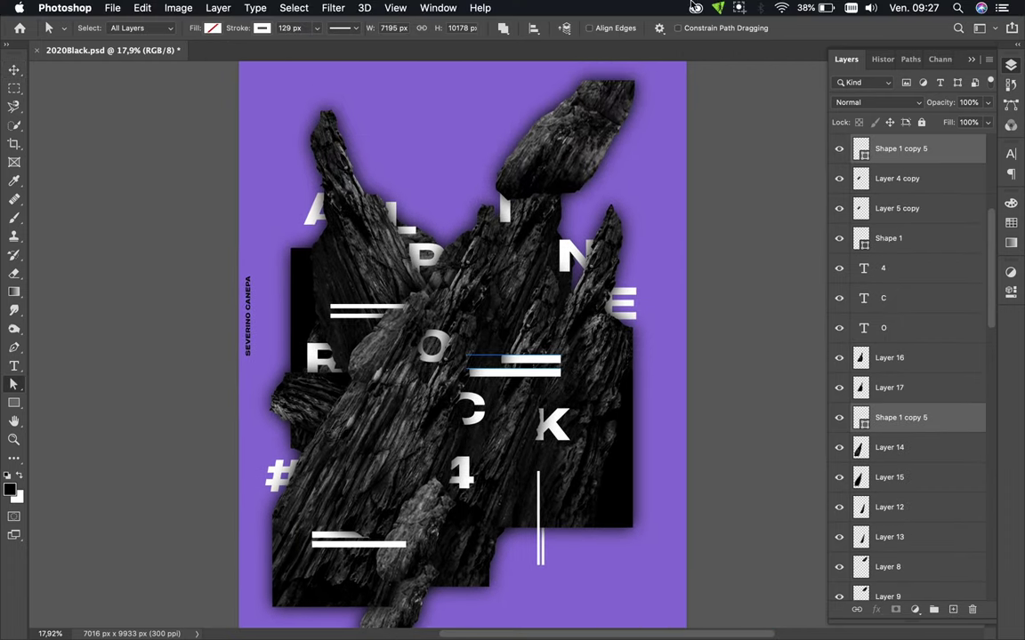
pyautogui.scroll(-1, 584, 259)
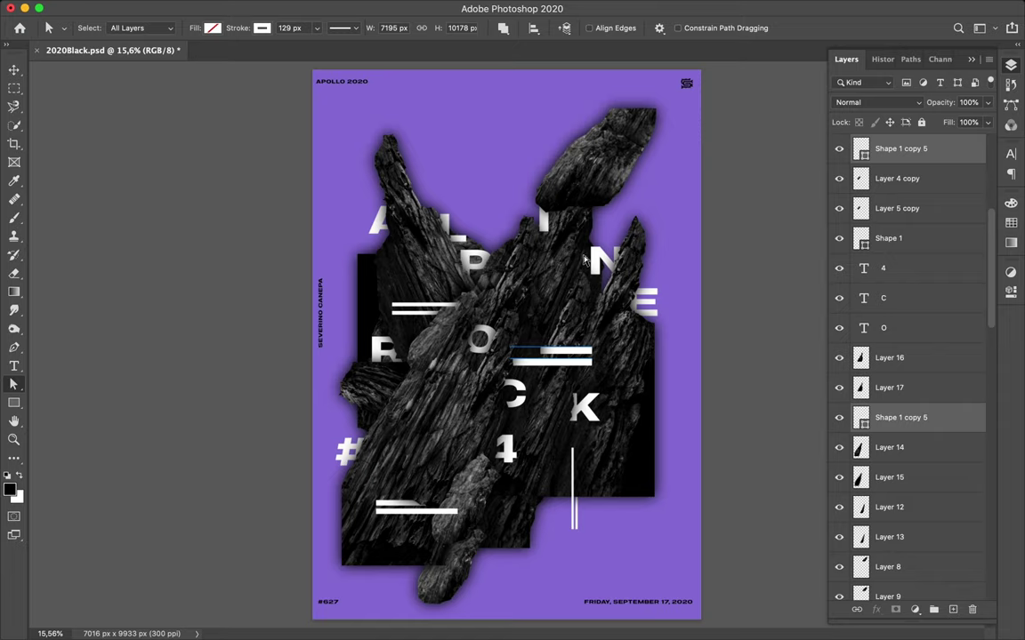
# Step: Select the FRIDAY, #627, designer credit and APOLLO 2020 text layers and open Character settings
pyautogui.press('v')
pyautogui.click(663, 607)
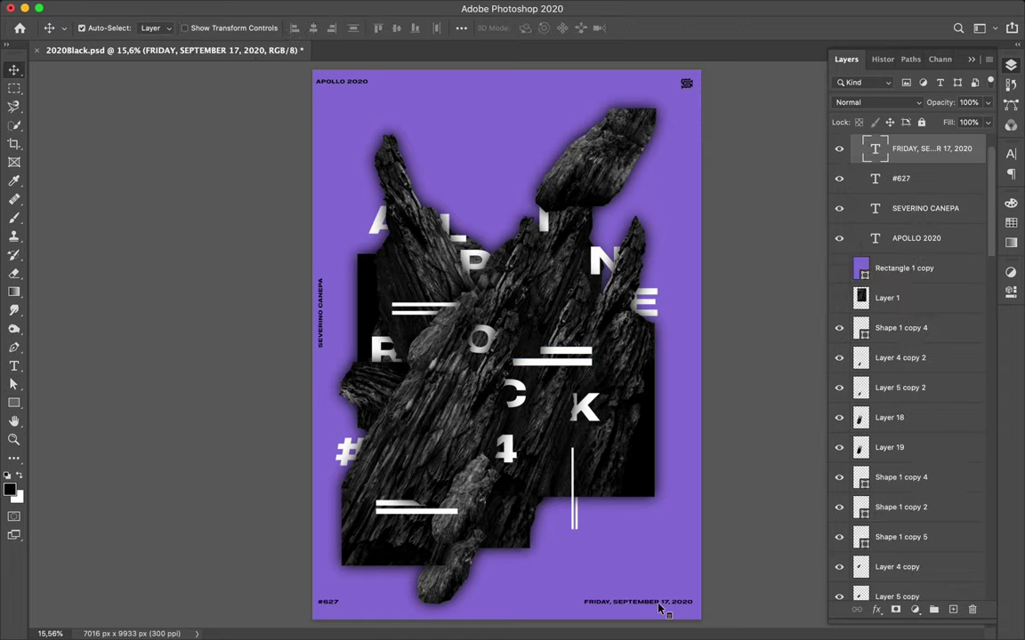
pyautogui.keyDown('shift'); pyautogui.click(335, 604); pyautogui.keyUp('shift')
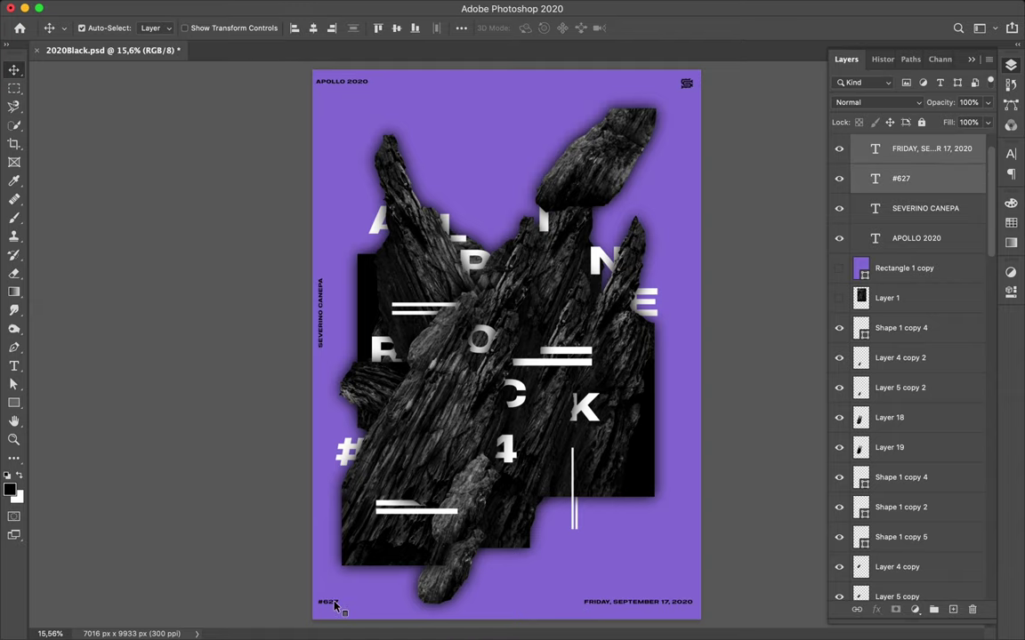
pyautogui.keyDown('shift'); pyautogui.click(321, 300); pyautogui.keyUp('shift')
pyautogui.keyDown('shift'); pyautogui.click(337, 83); pyautogui.keyUp('shift')
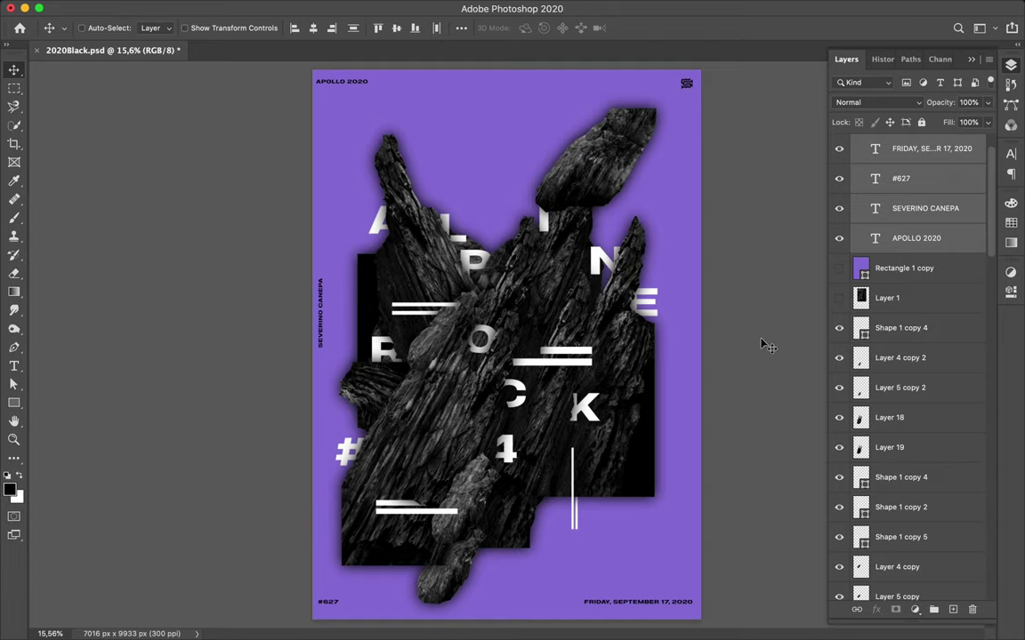
pyautogui.click(1011, 154)
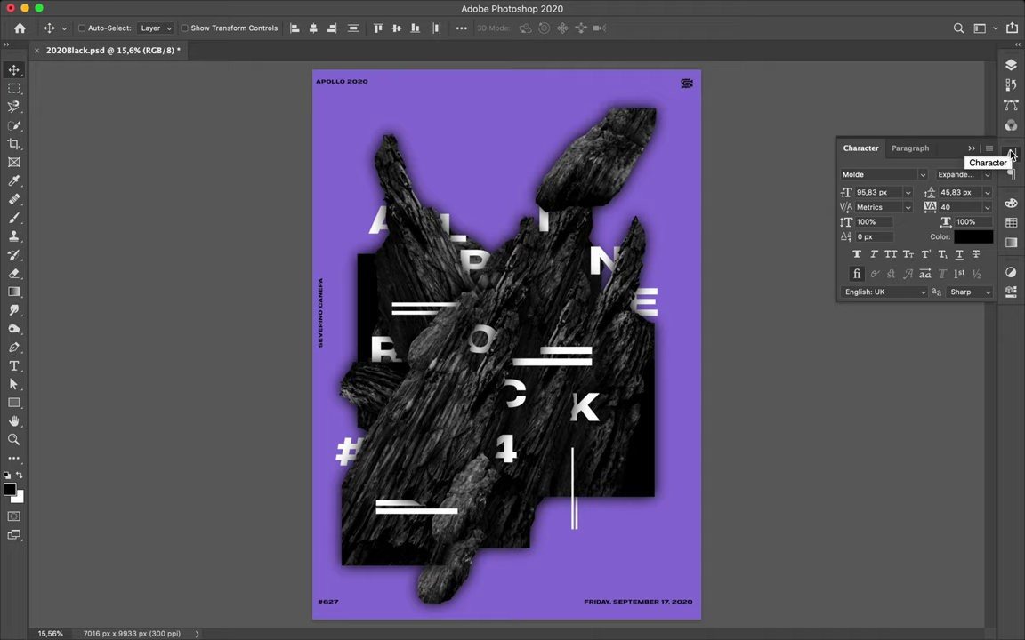
# Step: Make the four caption texts white (#ffffff) and select the purple rectangle copy layer
pyautogui.click(973, 206)
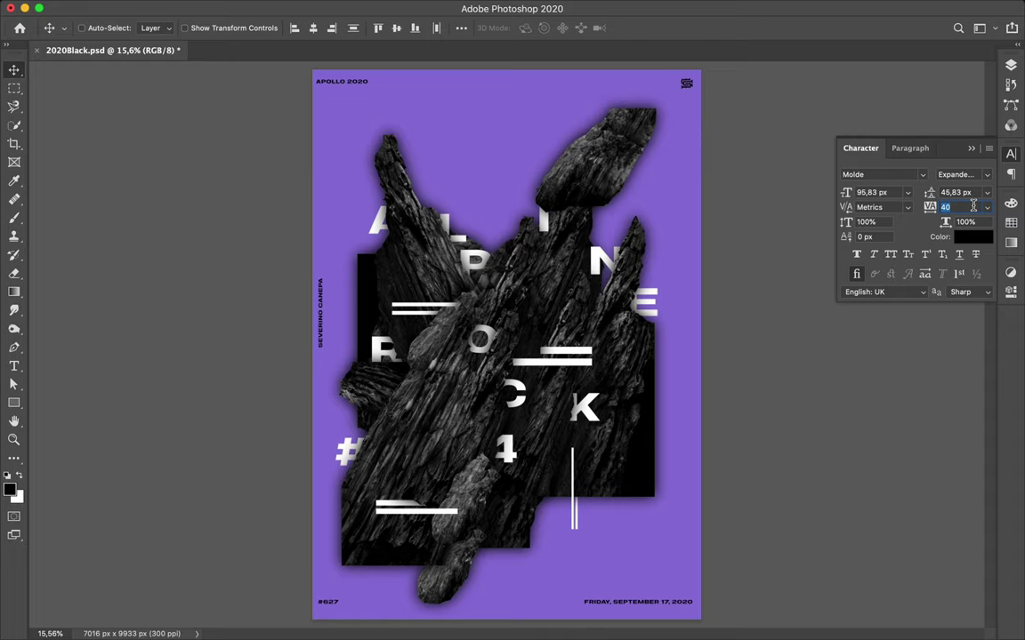
pyautogui.click(973, 236)
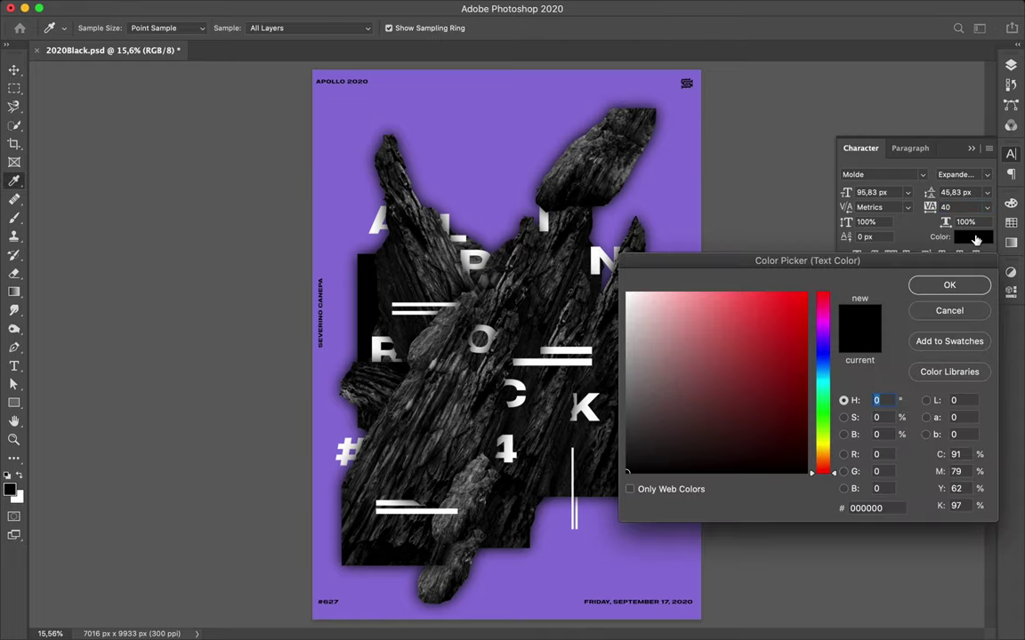
pyautogui.moveTo(630, 301); pyautogui.dragTo(555, 246)
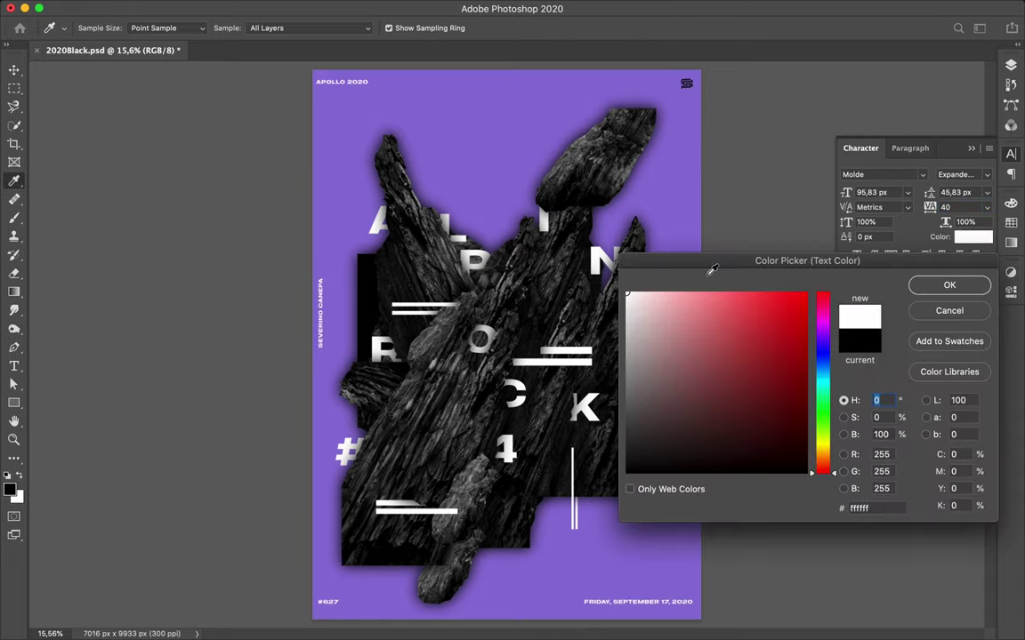
pyautogui.click(925, 286)
pyautogui.press('F7')
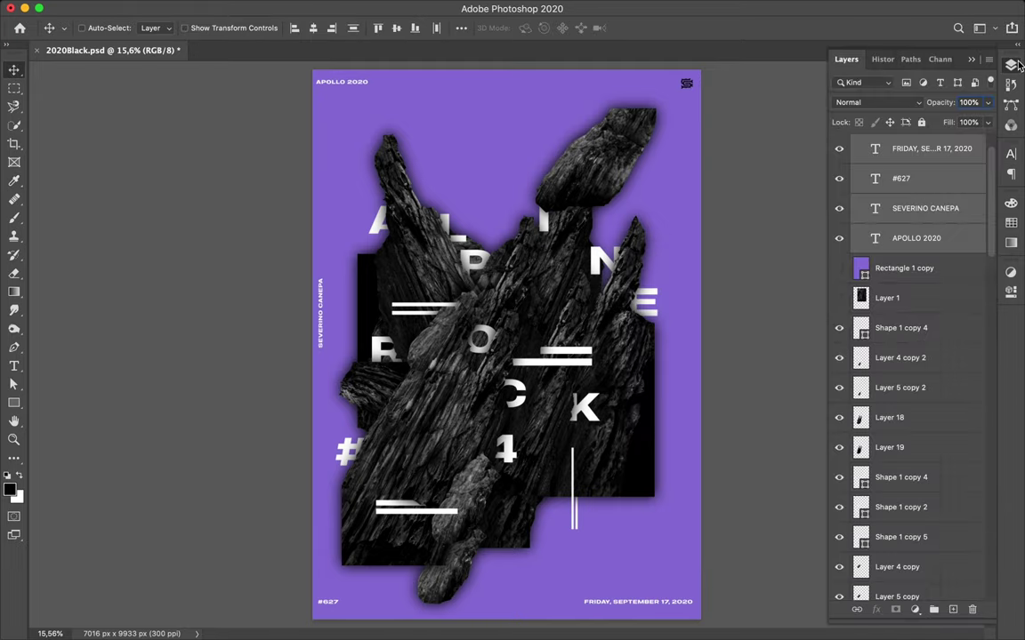
pyautogui.click(898, 267)
# Step: Show Rectangle 1 copy, blend it as Soft Light, and save the poster
pyautogui.click(838, 267)
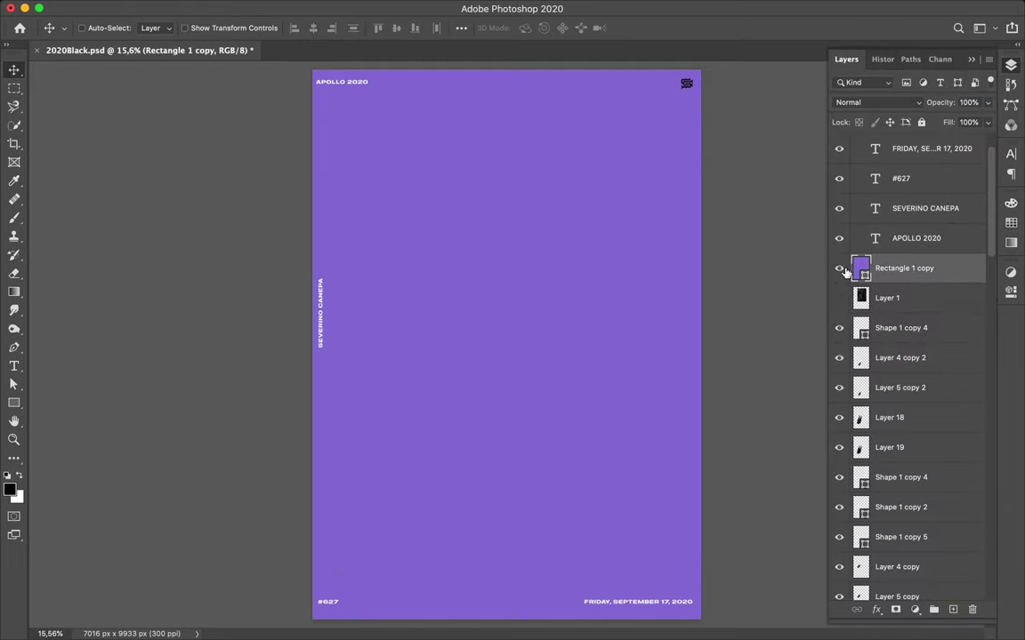
pyautogui.click(876, 103)
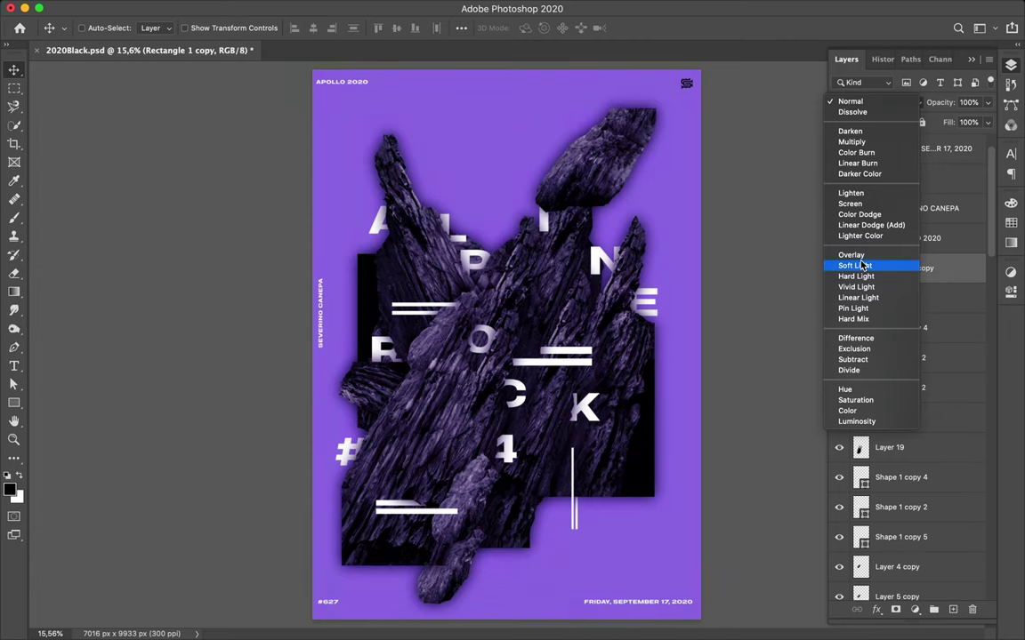
pyautogui.click(860, 265)
pyautogui.press('ctrl')
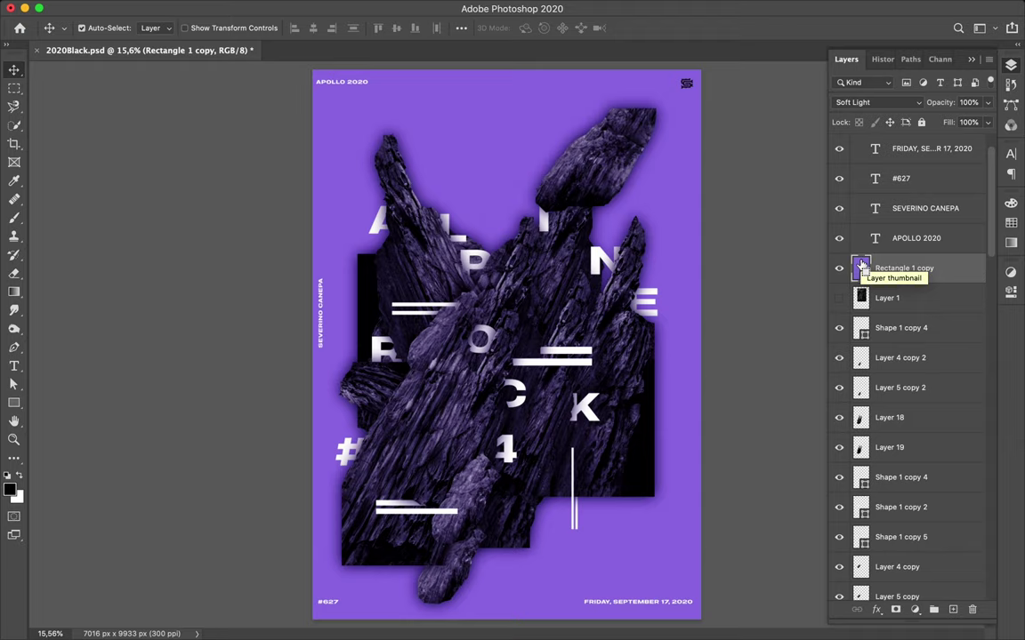
pyautogui.hotkey('ctrl', 's')
pyautogui.click(742, 9)
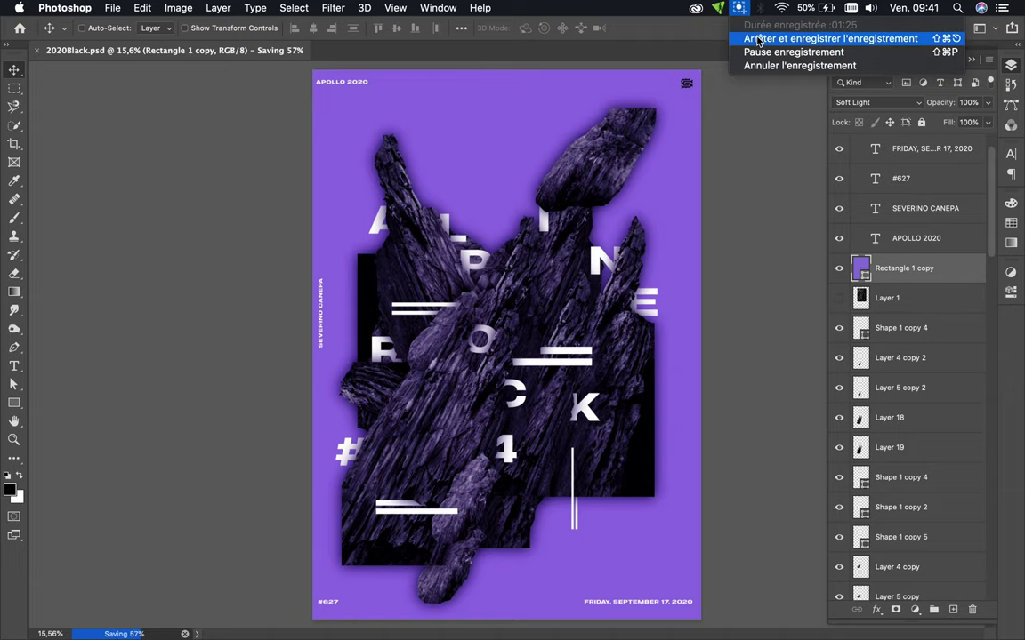
# Step: Complete the save of the finished purple ALPINE ROCK #4 poster
pyautogui.click(751, 38)
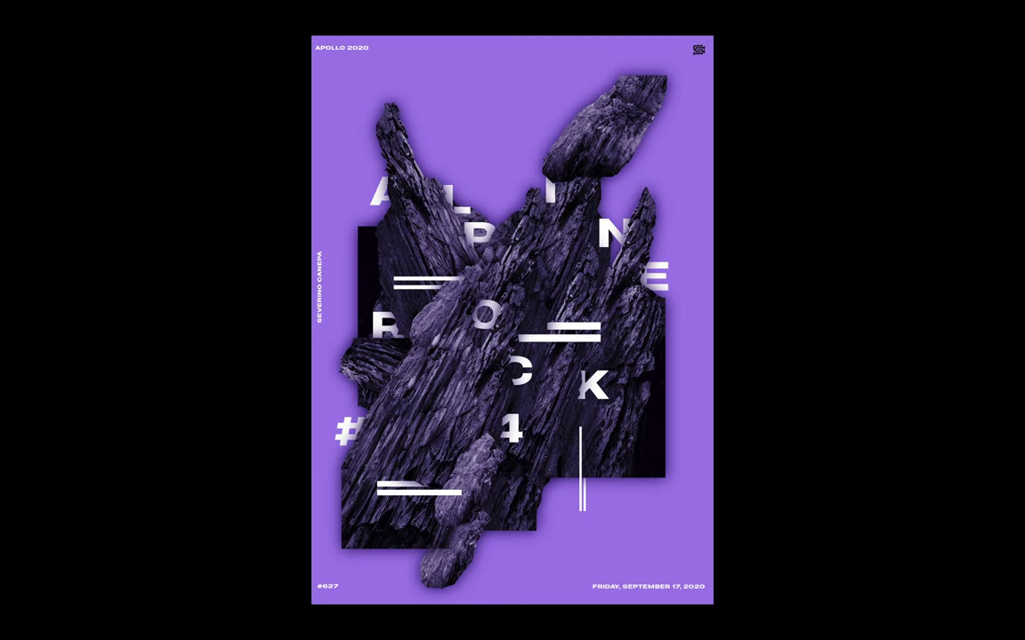